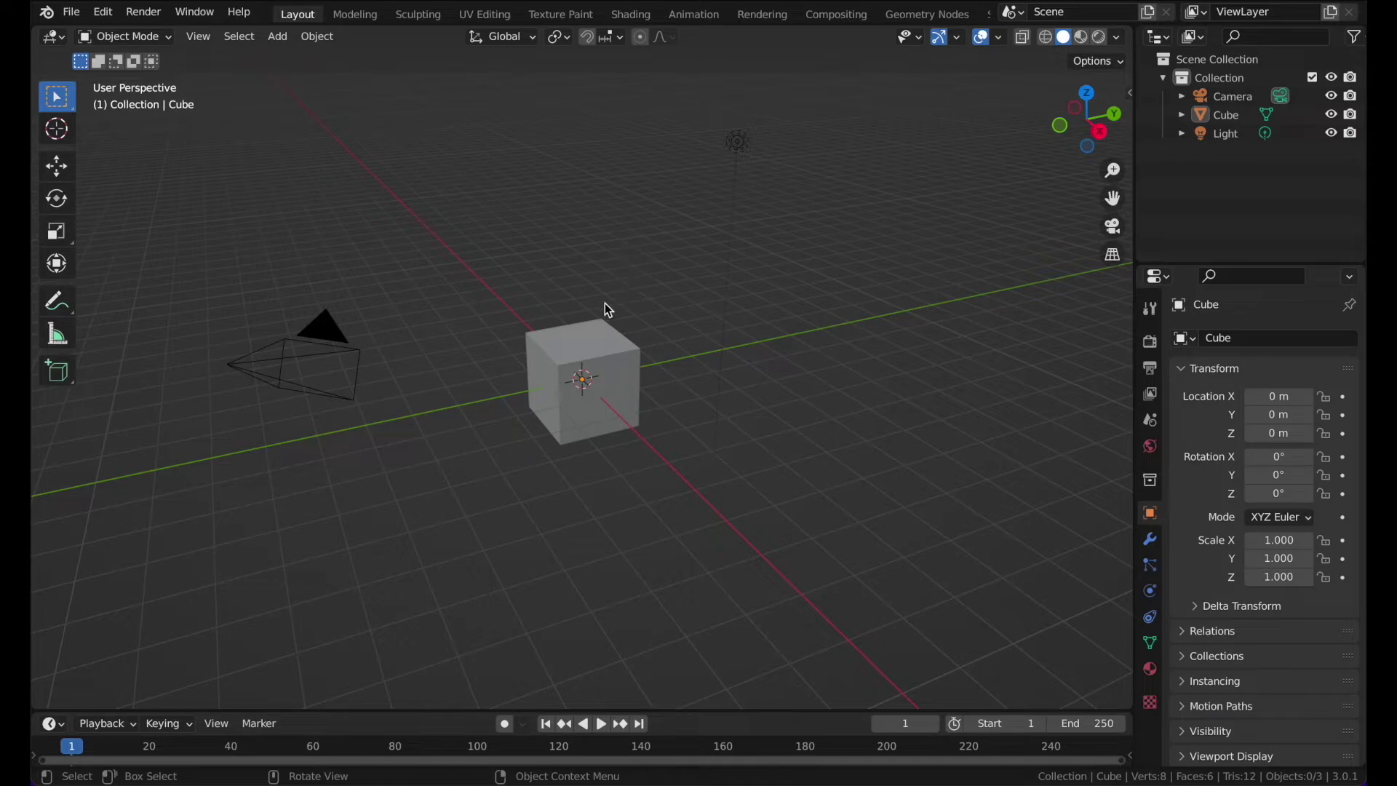
# Delete the default cube from the scene.
pyautogui.click(577, 374)
pyautogui.moveTo(577, 374); pyautogui.dragTo(572, 224, button='middle')
pyautogui.press('x')
pyautogui.click(593, 242)
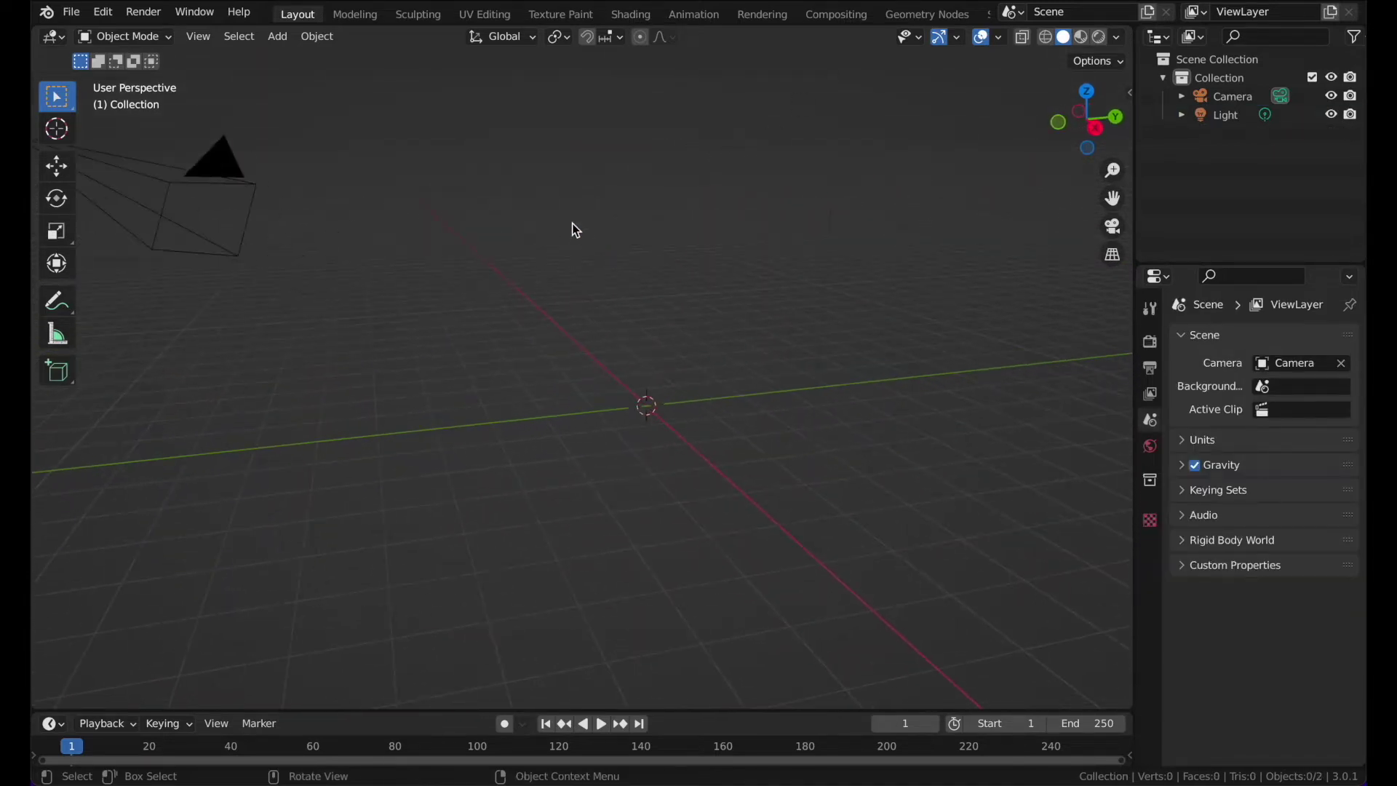
# Add an icosphere and lower its subdivisions from 2 to 1.
pyautogui.hotkey('shift', 'a')
pyautogui.moveTo(570, 225)
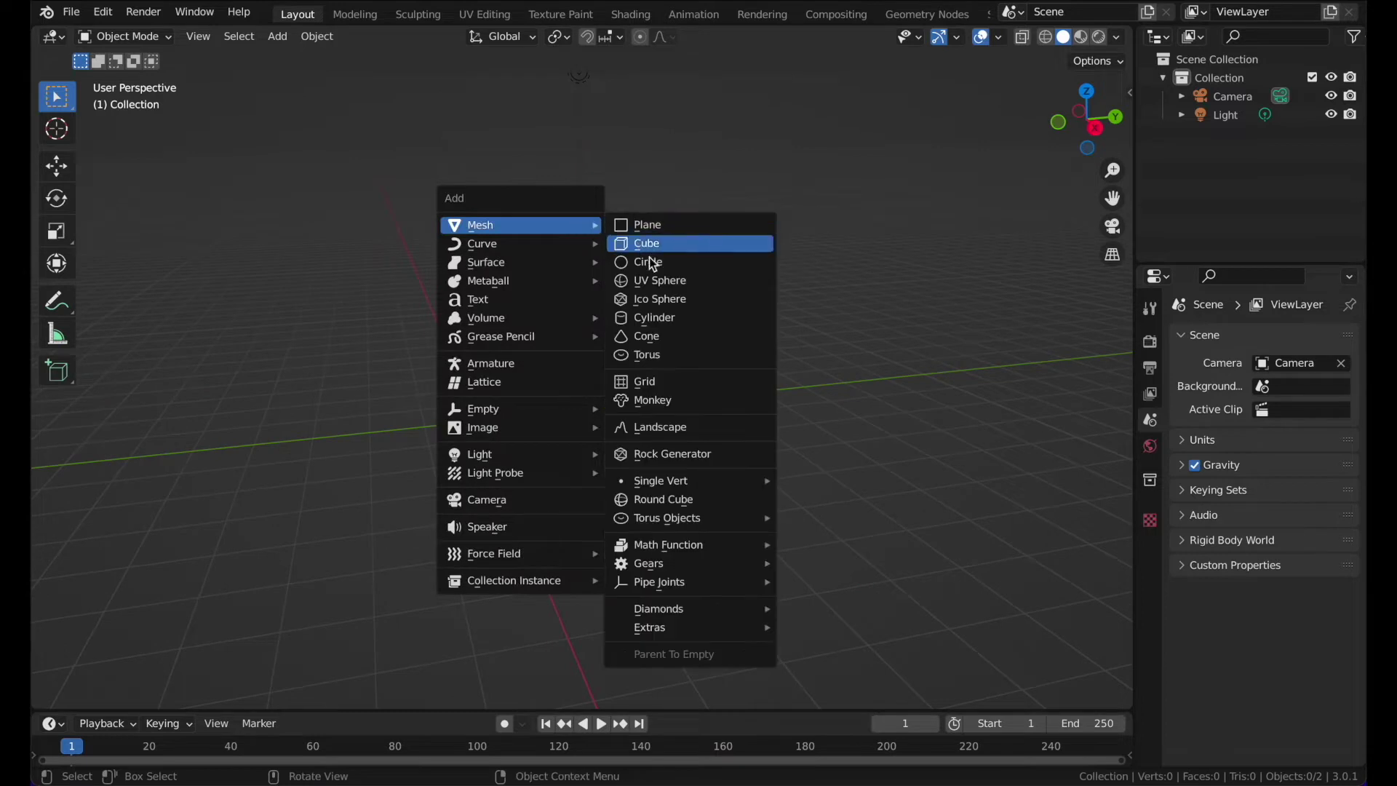
pyautogui.click(669, 299)
pyautogui.moveTo(483, 183); pyautogui.dragTo(570, 131, button='middle')
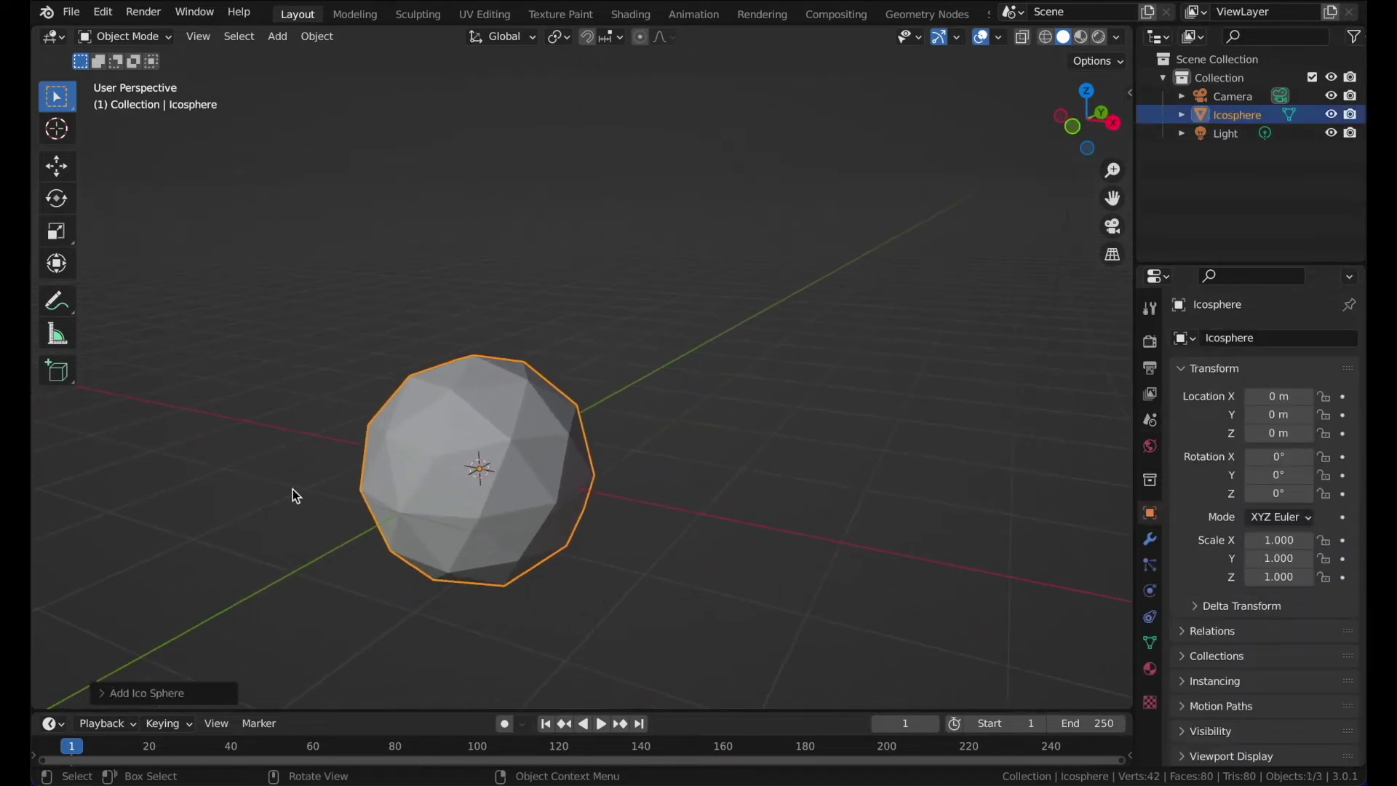
pyautogui.click(176, 693)
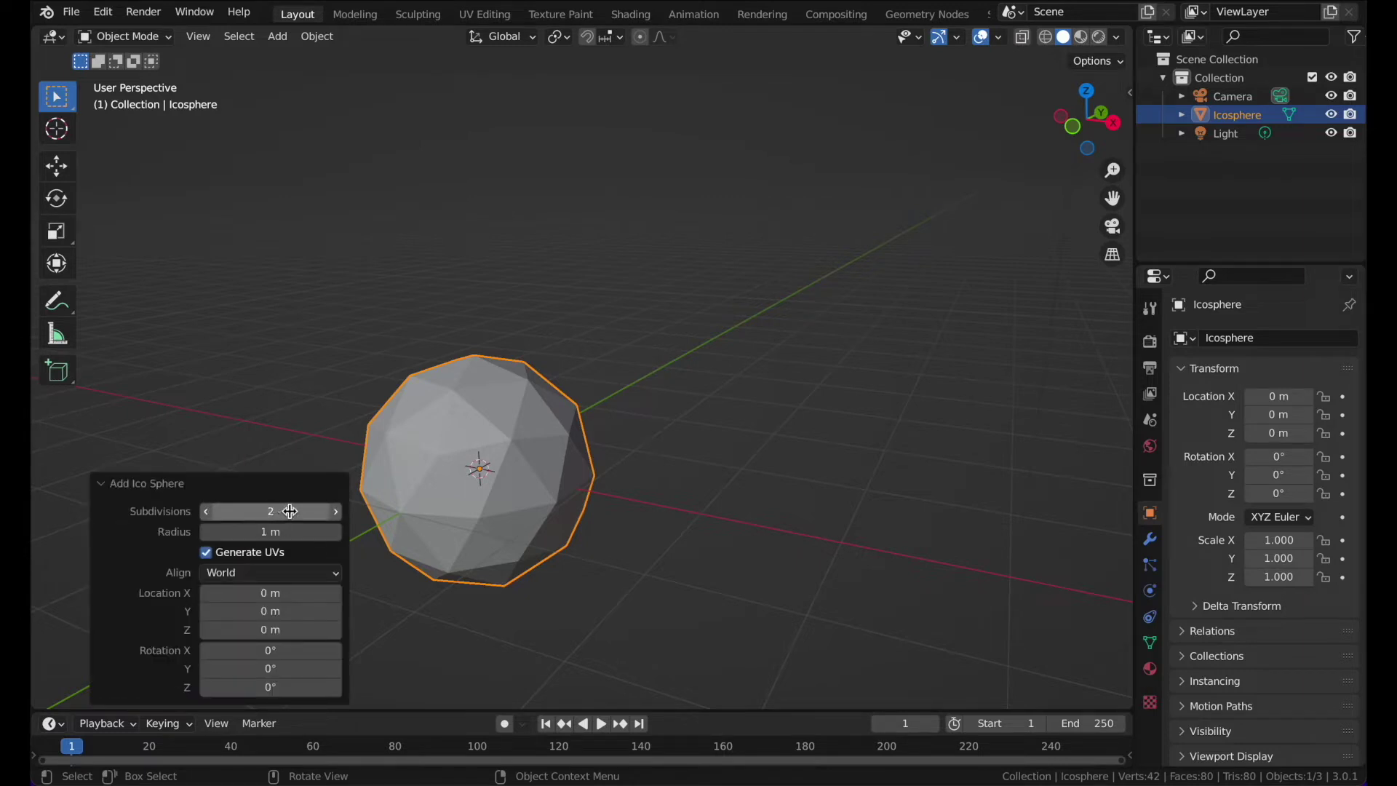
pyautogui.moveTo(265, 511); pyautogui.dragTo(252, 509)
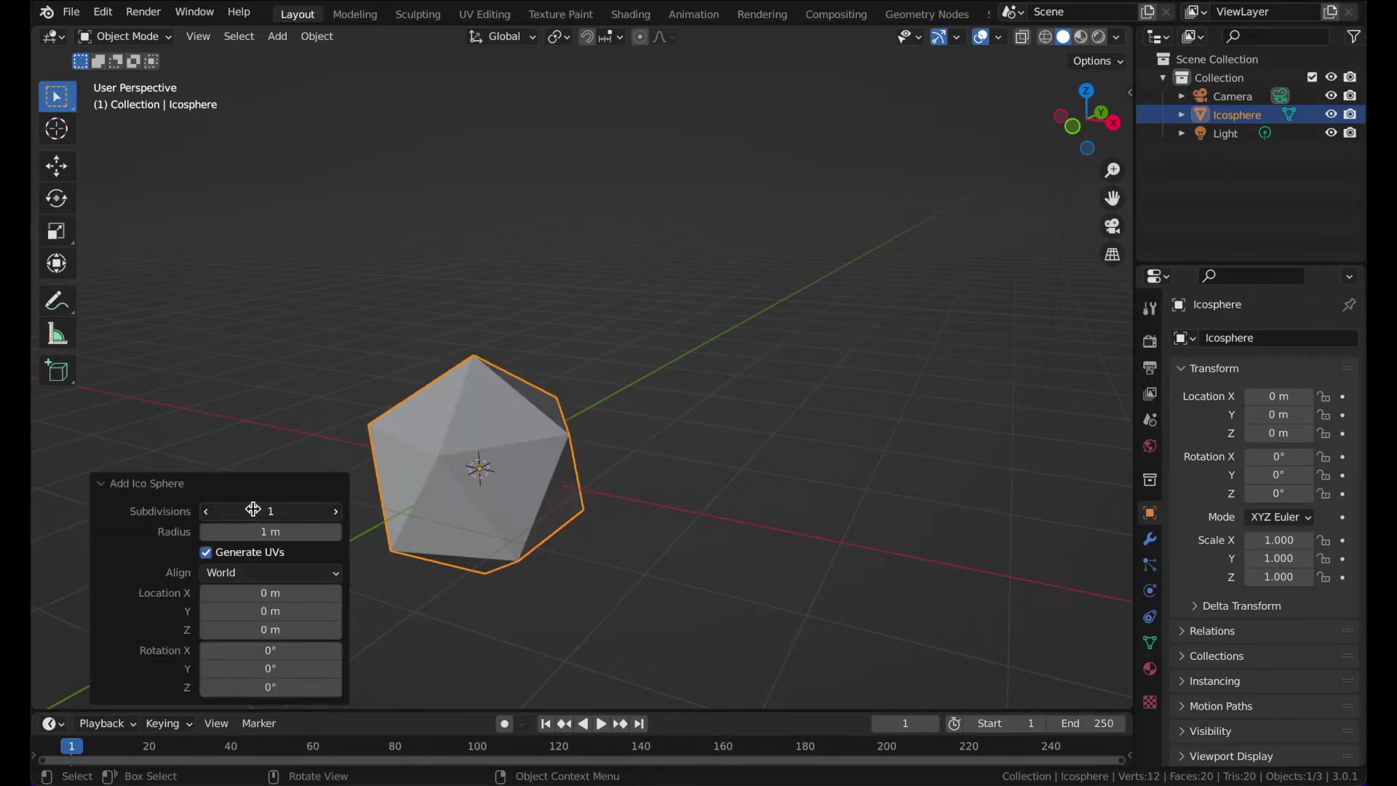
pyautogui.click(644, 312)
pyautogui.keyDown('shift'); pyautogui.moveTo(632, 316); pyautogui.dragTo(555, 323, button='middle'); pyautogui.keyUp('shift')
pyautogui.click(529, 370)
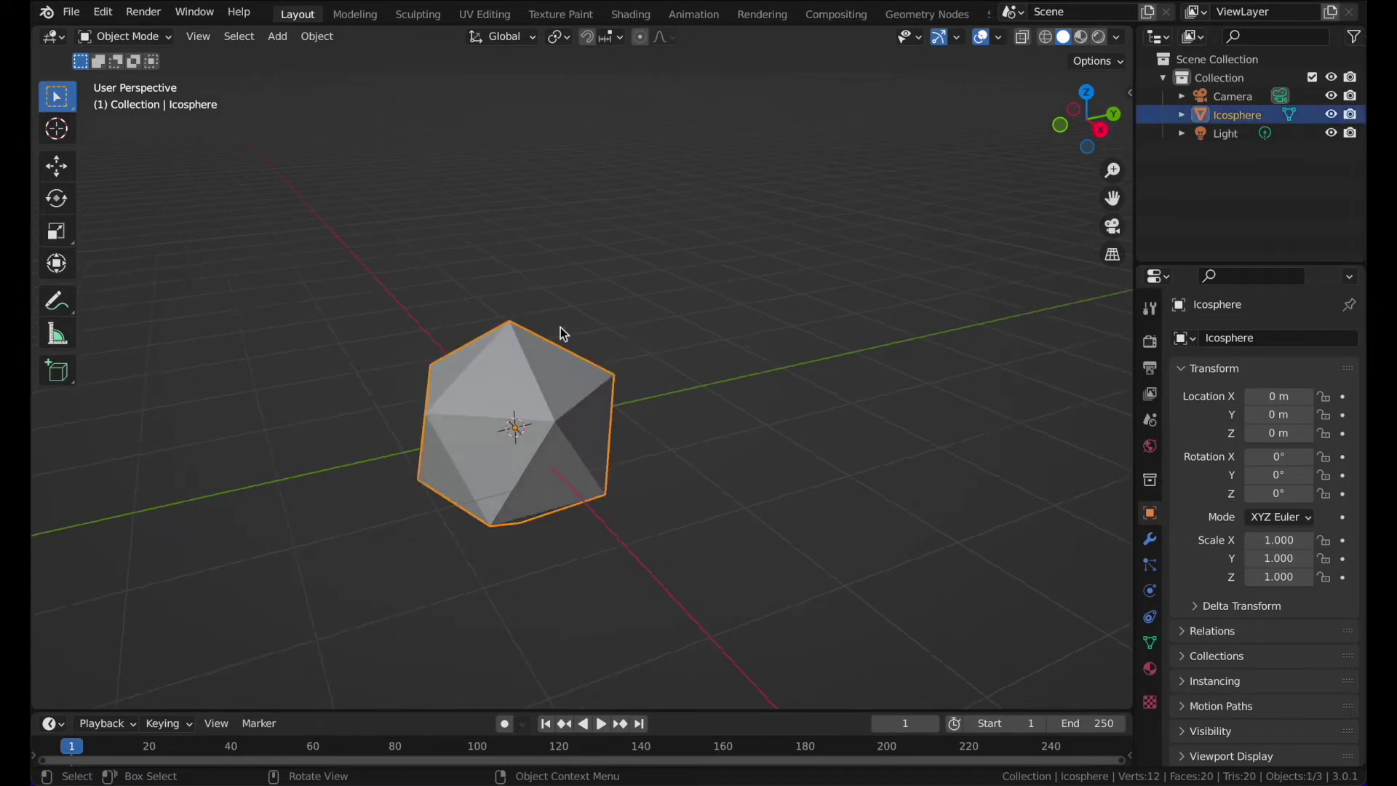
pyautogui.click(1105, 132)
pyautogui.keyDown('shift'); pyautogui.moveTo(791, 194); pyautogui.dragTo(829, 218, button='middle'); pyautogui.keyUp('shift')
# Enter Edit Mode on the icosphere and switch the viewport to wireframe.
pyautogui.scroll(3, 791, 194)
pyautogui.press('Tab')
pyautogui.press('z')
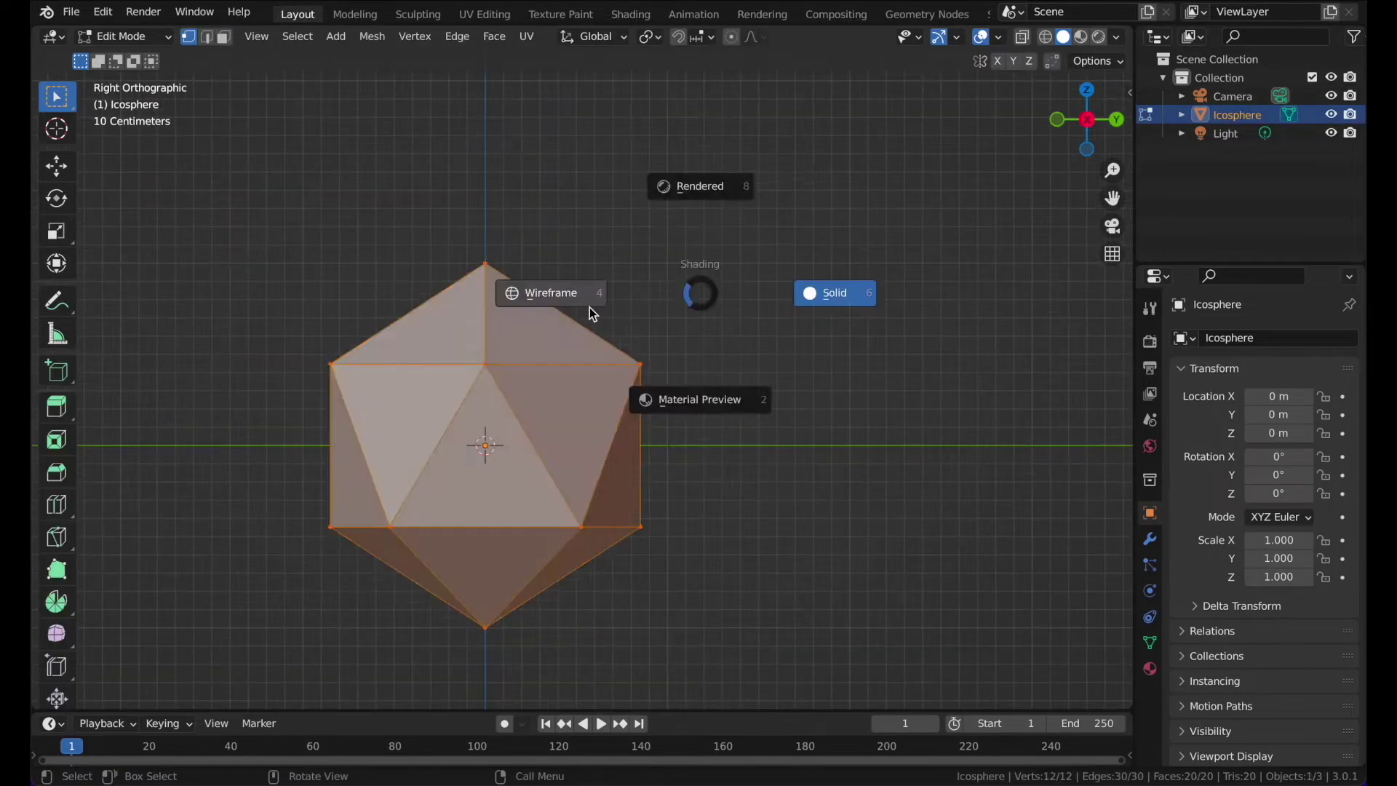
pyautogui.click(589, 313)
# Move the top vertex and three upper ring vertices up and to the left.
pyautogui.moveTo(445, 234); pyautogui.dragTo(514, 273)
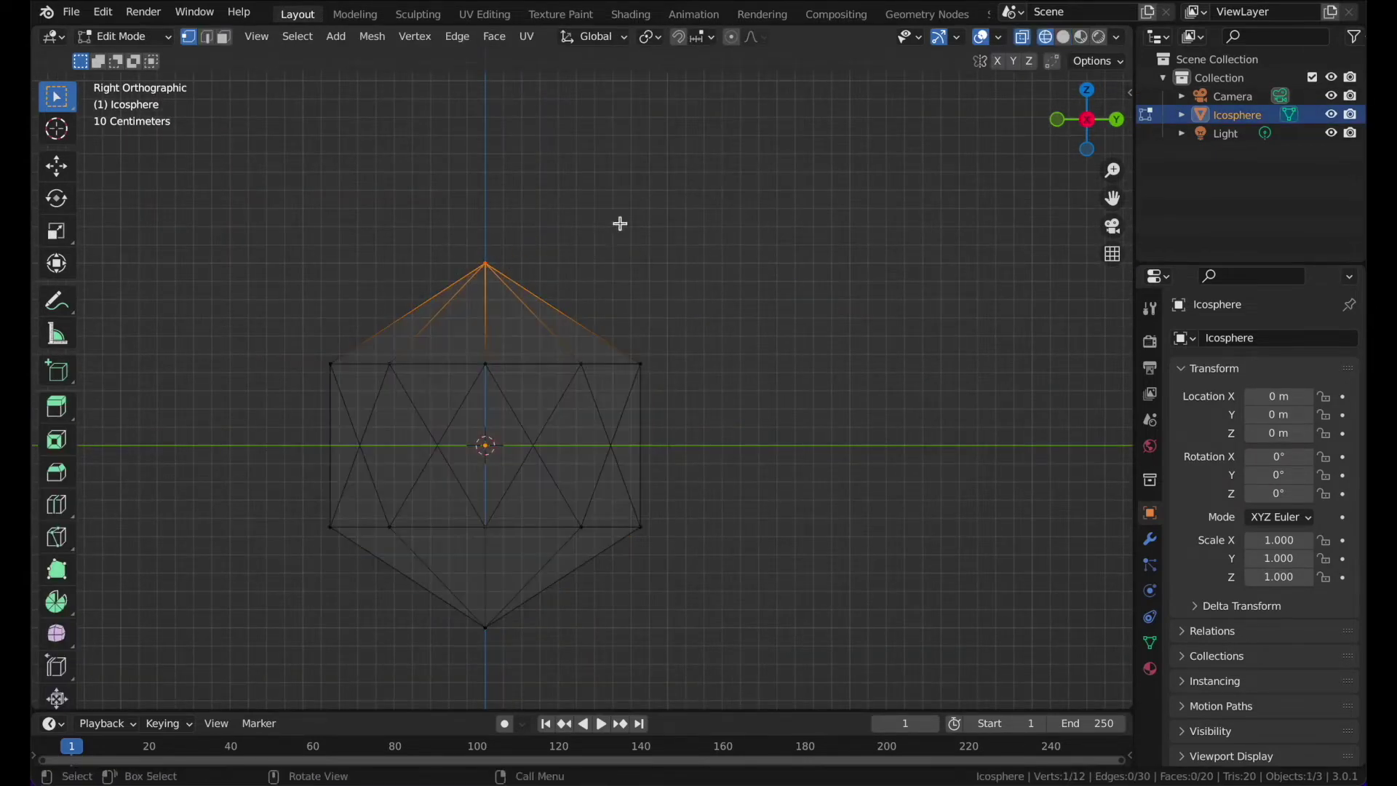
pyautogui.press('g')
pyautogui.click(607, 252)
pyautogui.click(640, 363)
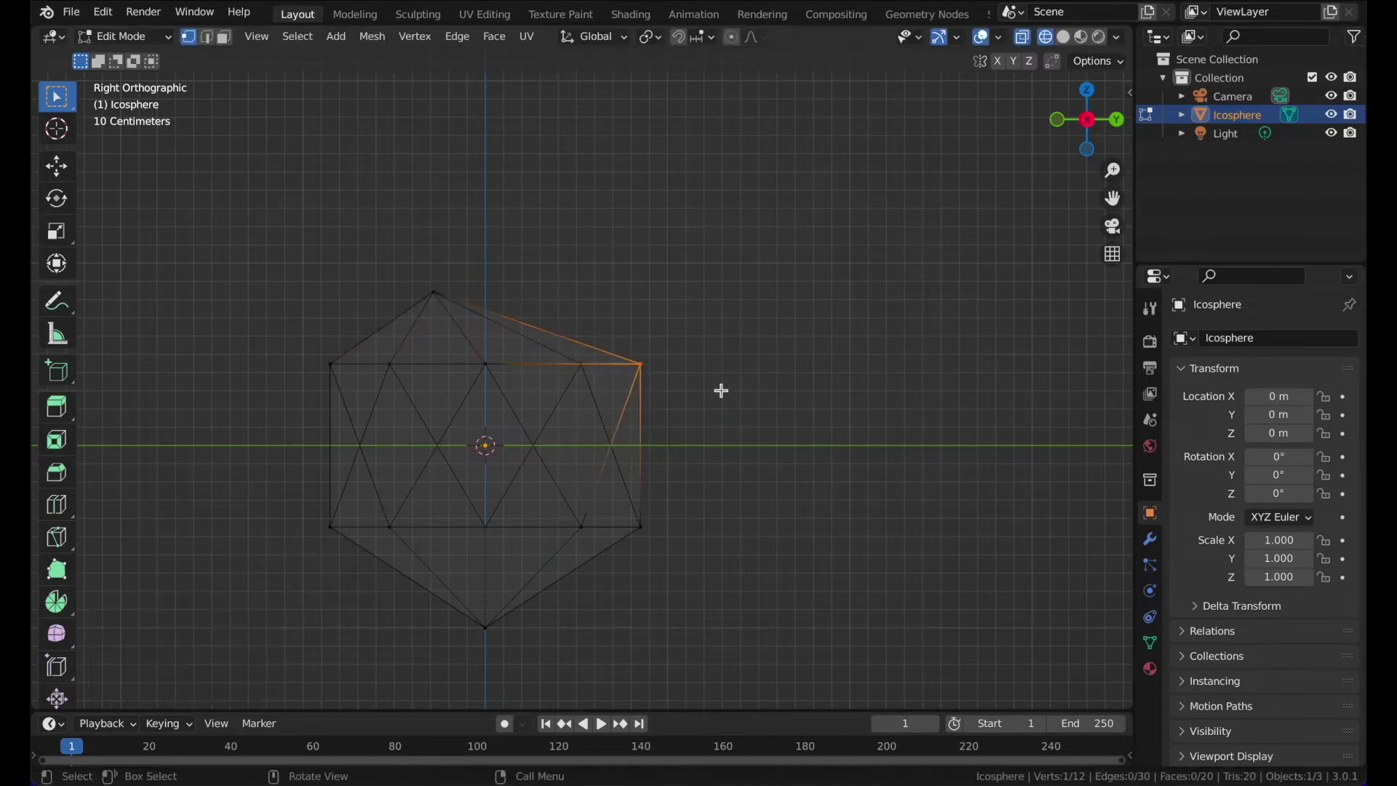
pyautogui.press('g')
pyautogui.click(700, 348)
pyautogui.click(586, 368)
pyautogui.press('g')
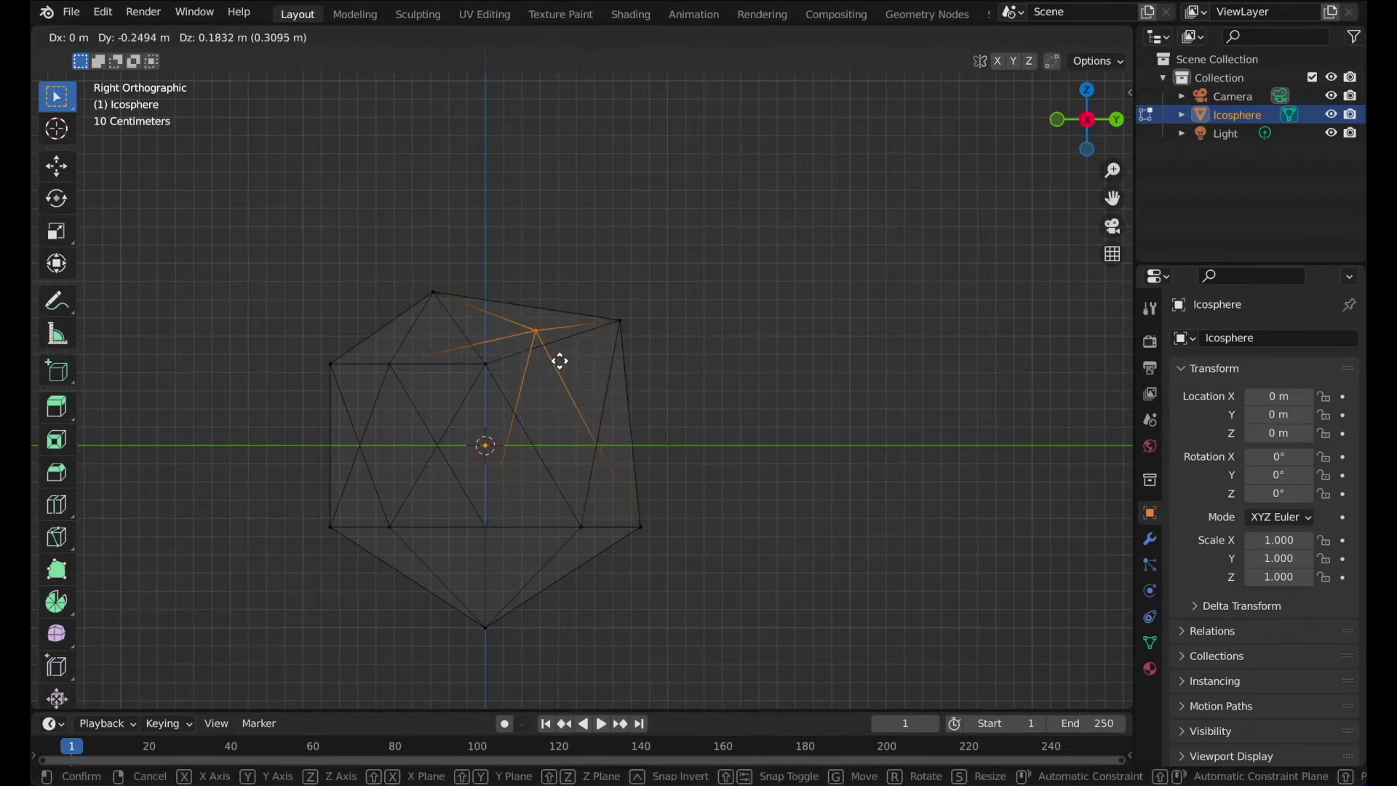
pyautogui.click(558, 362)
pyautogui.click(484, 363)
pyautogui.press('g')
pyautogui.click(478, 369)
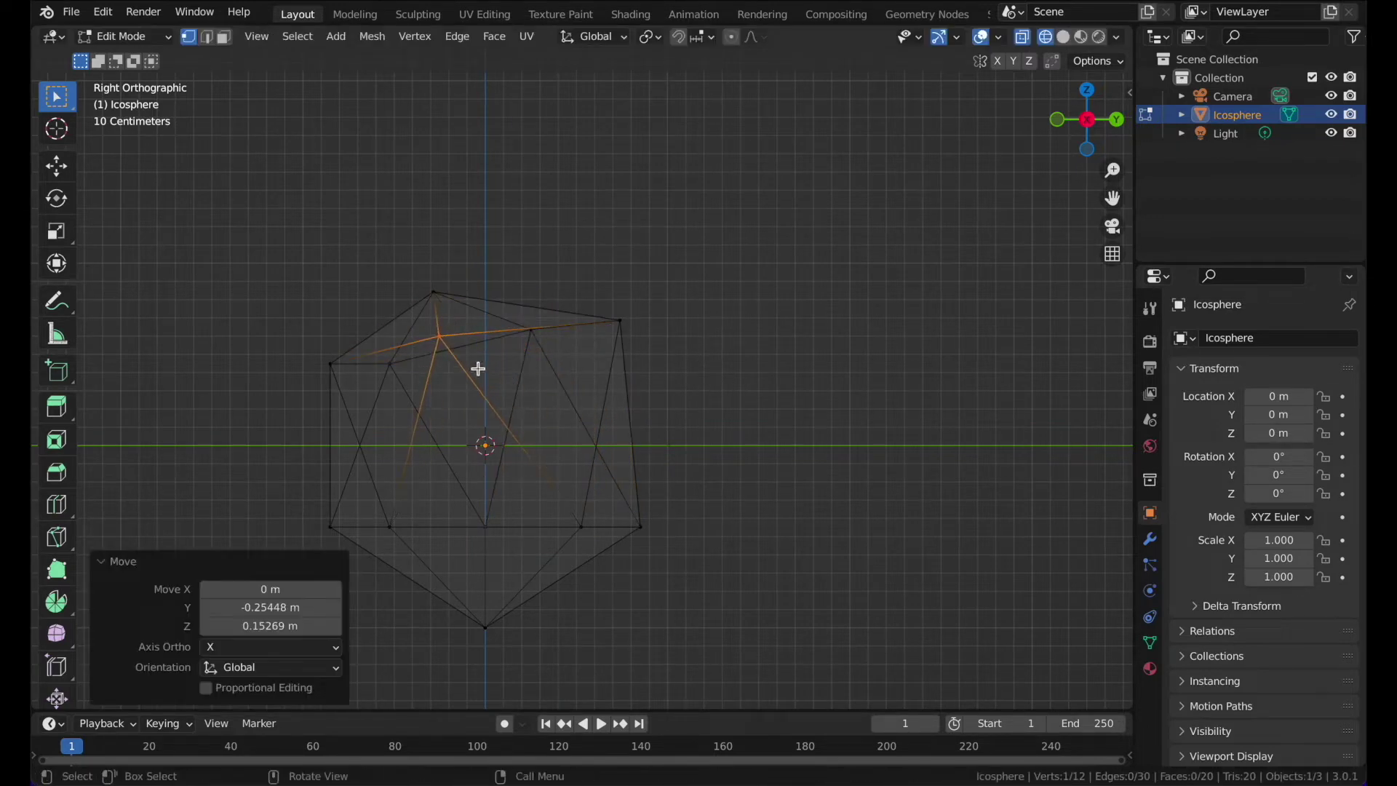
# Pull the lower-right, bottom and lower-left vertices higher to distort the base.
pyautogui.click(640, 526)
pyautogui.press('g')
pyautogui.click(627, 508)
pyautogui.moveTo(580, 499)
pyautogui.mouseDown()
pyautogui.moveTo(652, 583)
pyautogui.moveTo(562, 507)
pyautogui.mouseUp()
pyautogui.click(562, 507)
pyautogui.press('g')
pyautogui.click(614, 524)
pyautogui.moveTo(468, 574); pyautogui.dragTo(523, 648)
pyautogui.press('g')
pyautogui.click(527, 575)
pyautogui.moveTo(321, 511); pyautogui.dragTo(423, 551)
pyautogui.press('g')
pyautogui.click(344, 481)
# Raise the bottom vertex vertically along the Z axis.
pyautogui.press('g')
pyautogui.click(430, 498)
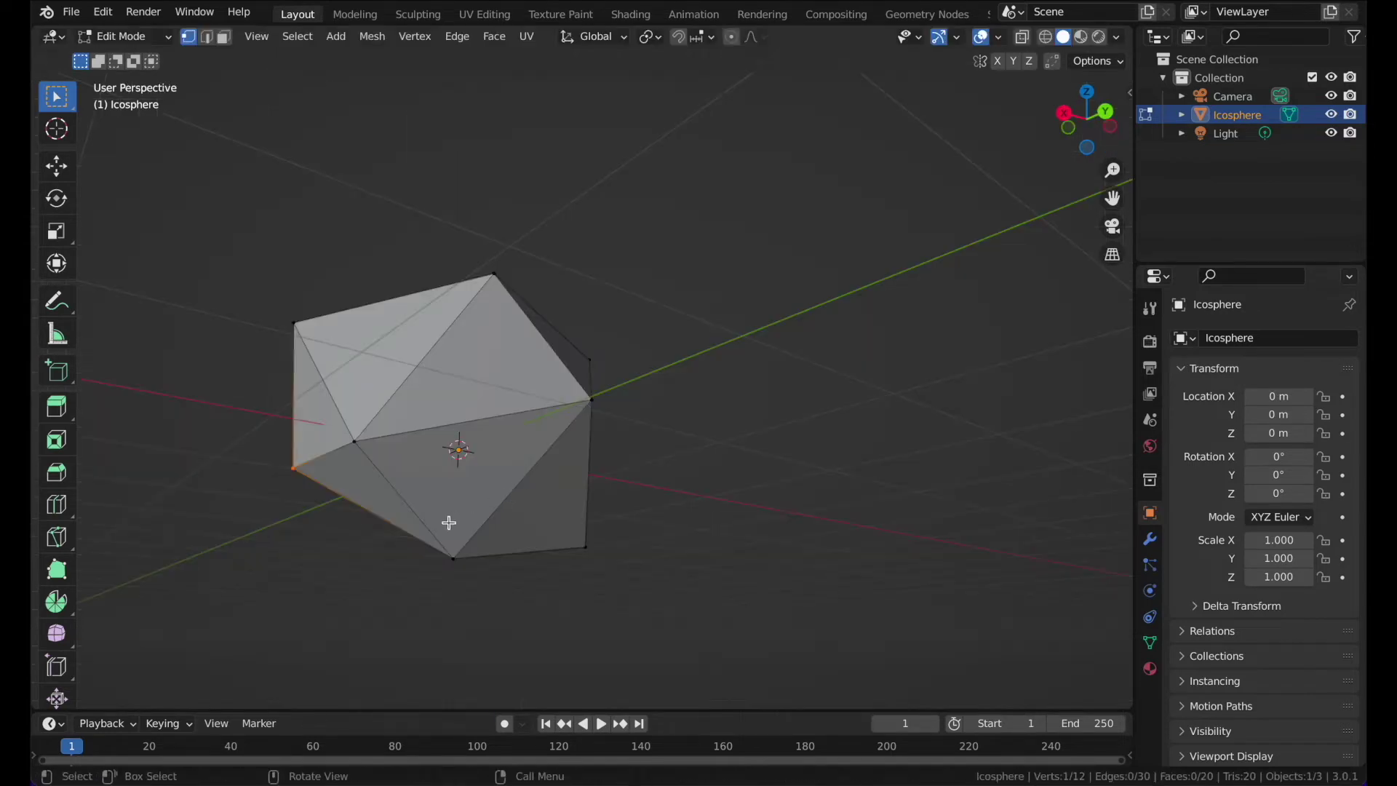
pyautogui.moveTo(447, 522); pyautogui.dragTo(510, 589)
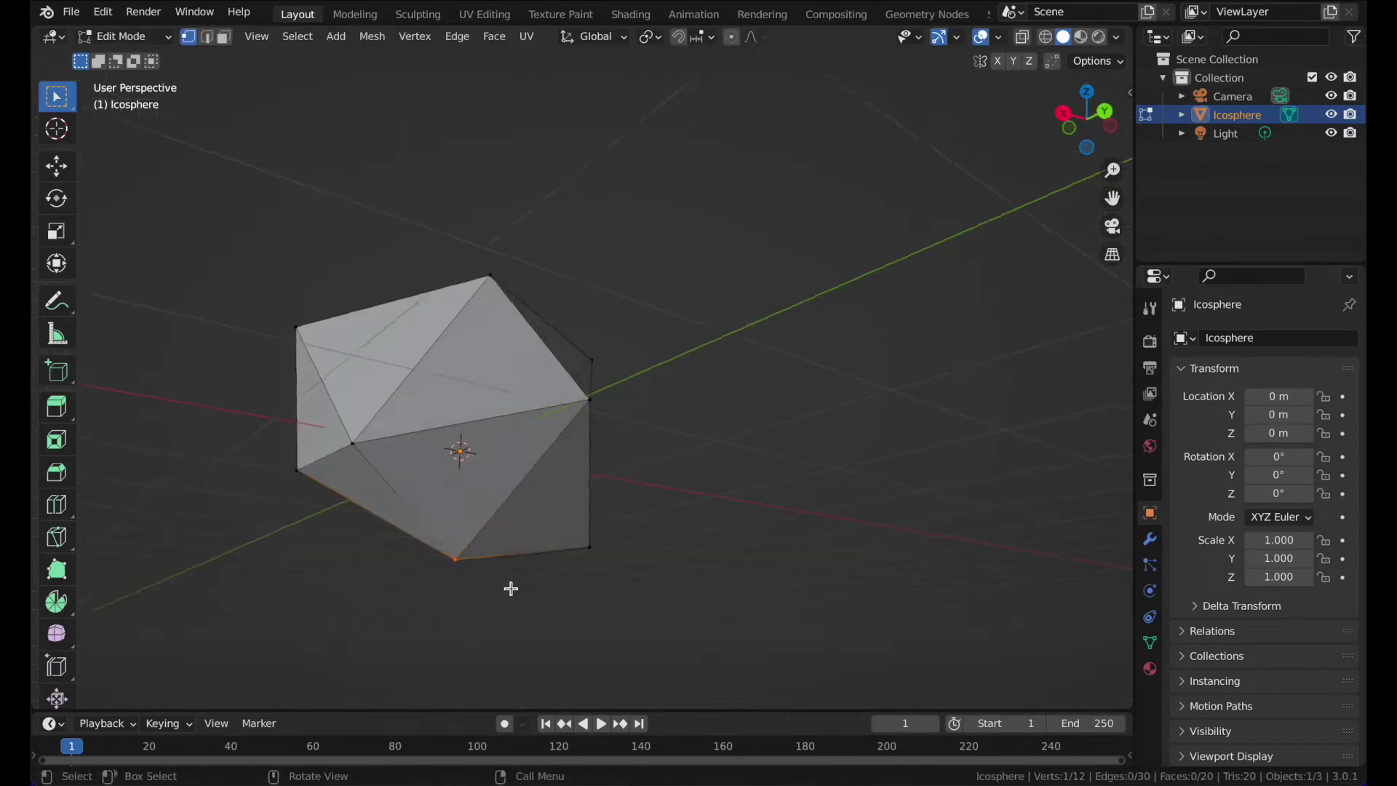
pyautogui.moveTo(511, 589); pyautogui.dragTo(512, 586, button='middle')
pyautogui.press('g')
pyautogui.press('z')
pyautogui.click(515, 544)
# Lift a lower-right vertex along Z, then return to Object Mode.
pyautogui.press('Tab')
pyautogui.moveTo(657, 426); pyautogui.dragTo(660, 465, button='middle')
pyautogui.press('Tab')
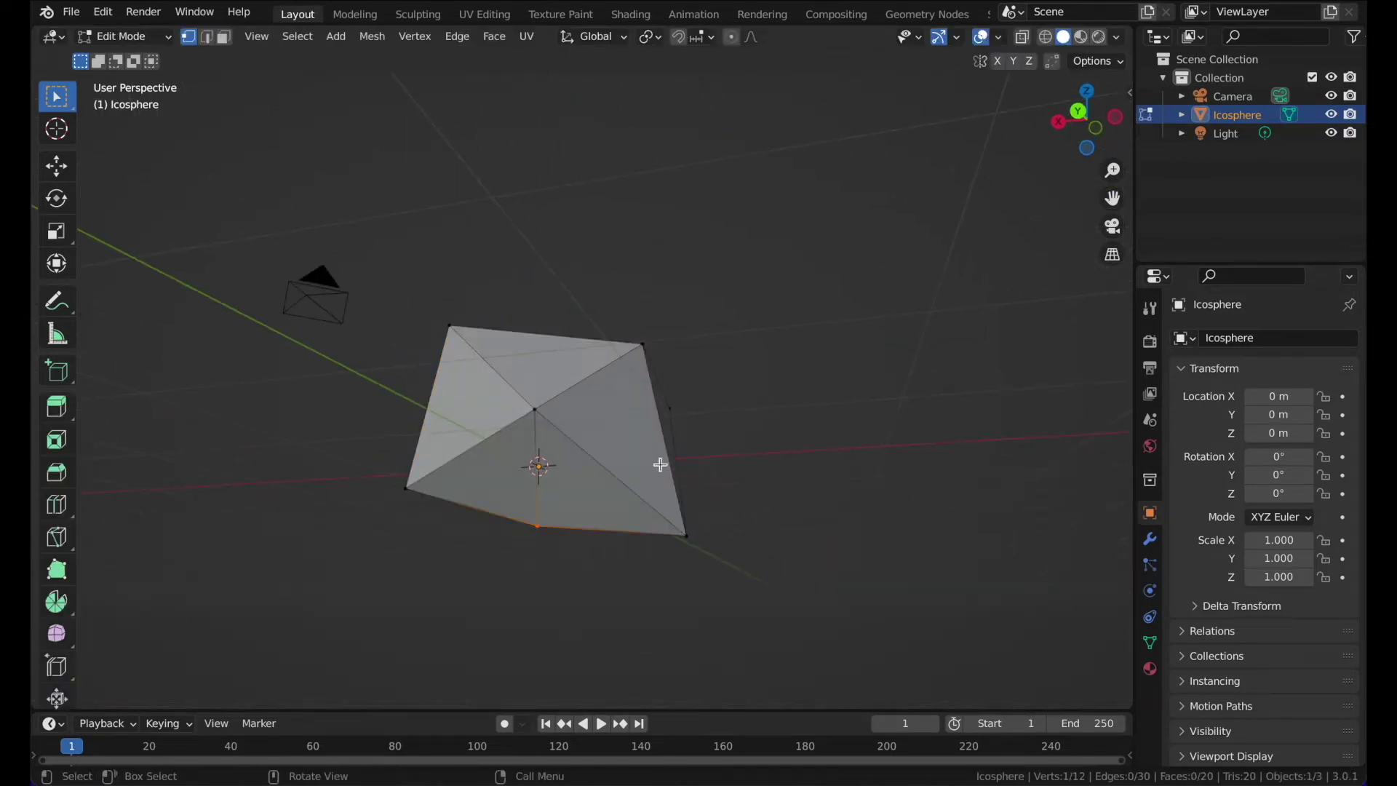
pyautogui.moveTo(660, 465); pyautogui.dragTo(733, 561)
pyautogui.press('z')
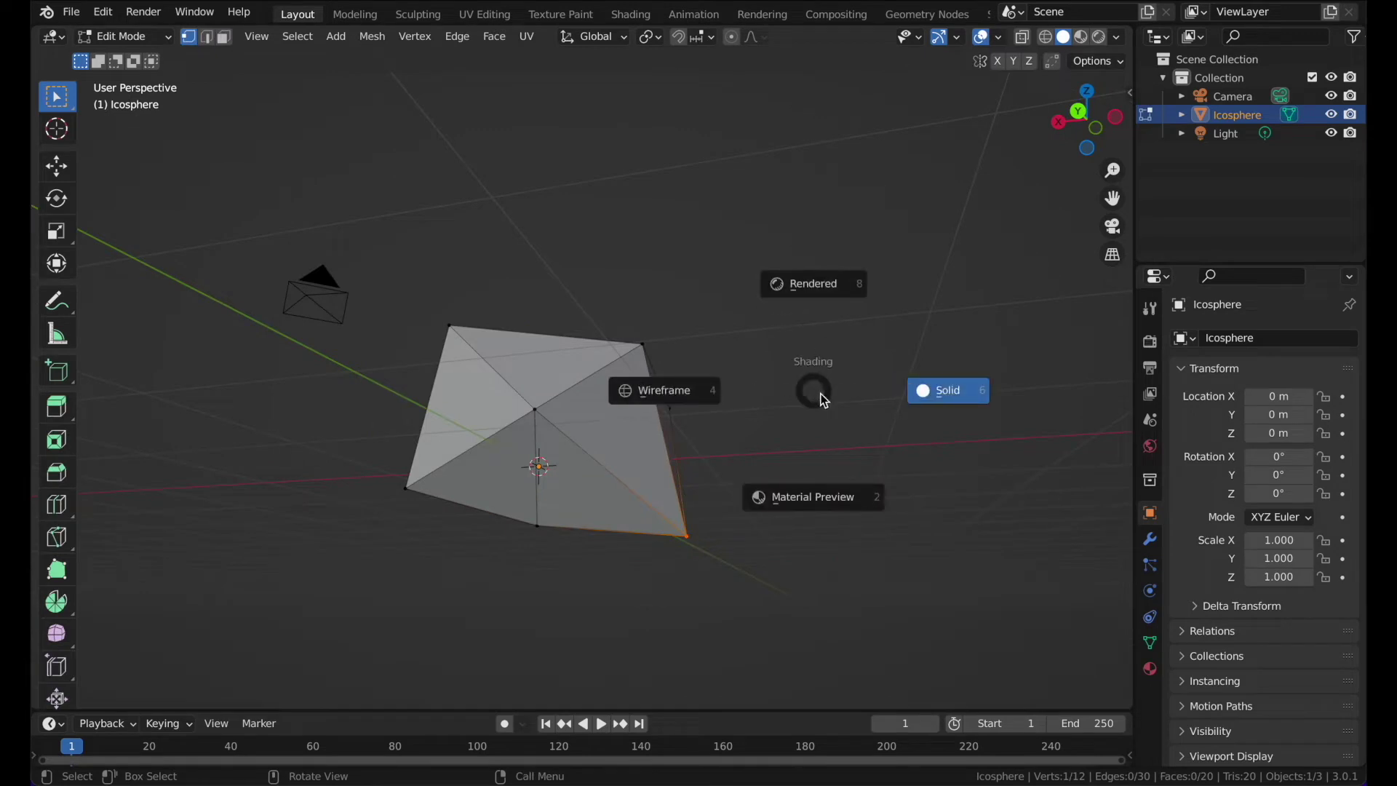
pyautogui.press('Escape')
pyautogui.press('g')
pyautogui.press('z')
pyautogui.click(820, 334)
pyautogui.press('Tab')
pyautogui.moveTo(819, 335); pyautogui.dragTo(819, 335, button='middle')
pyautogui.scroll(-4, 820, 335)
pyautogui.click(819, 335)
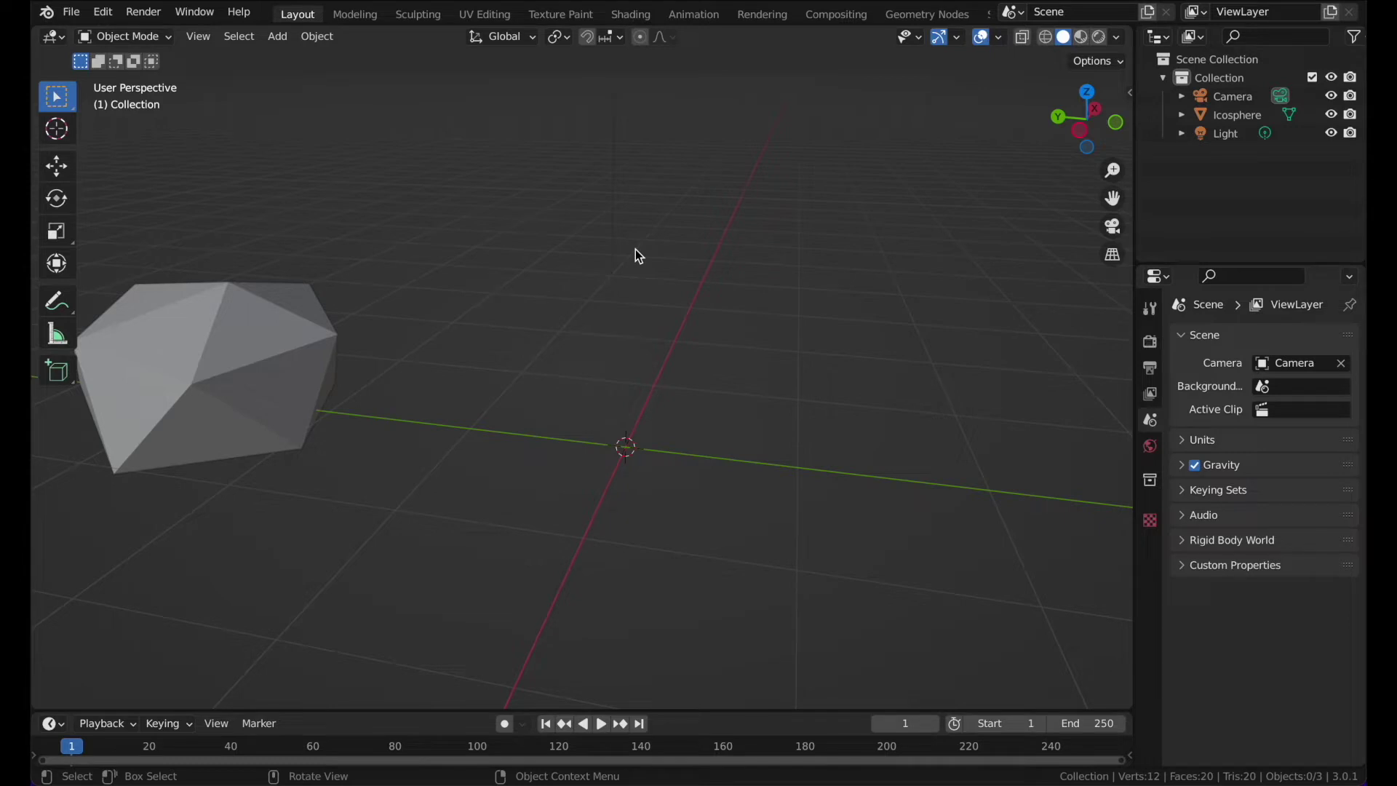
# Add a UV sphere and squash it along the Y and X axes.
pyautogui.hotkey('shift', 'a')
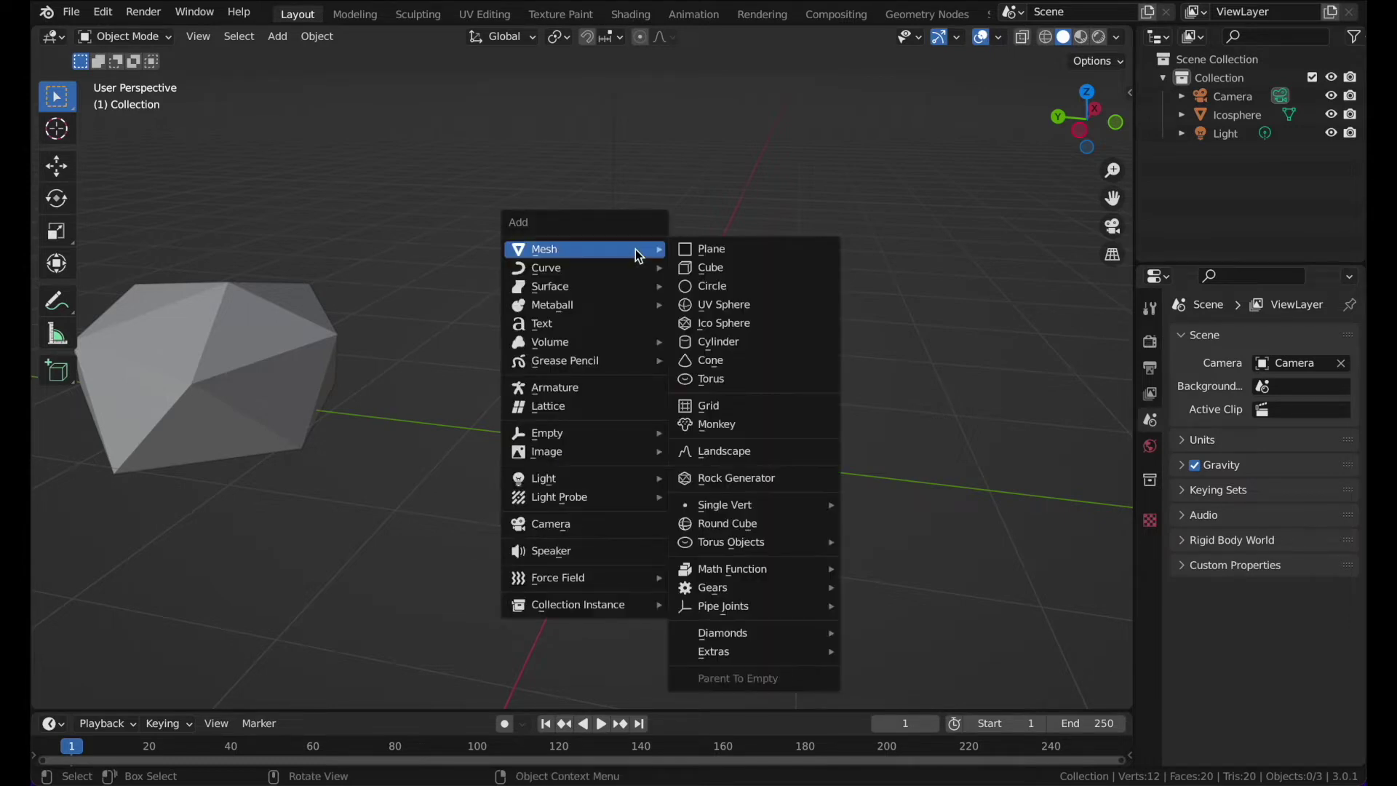
pyautogui.click(722, 307)
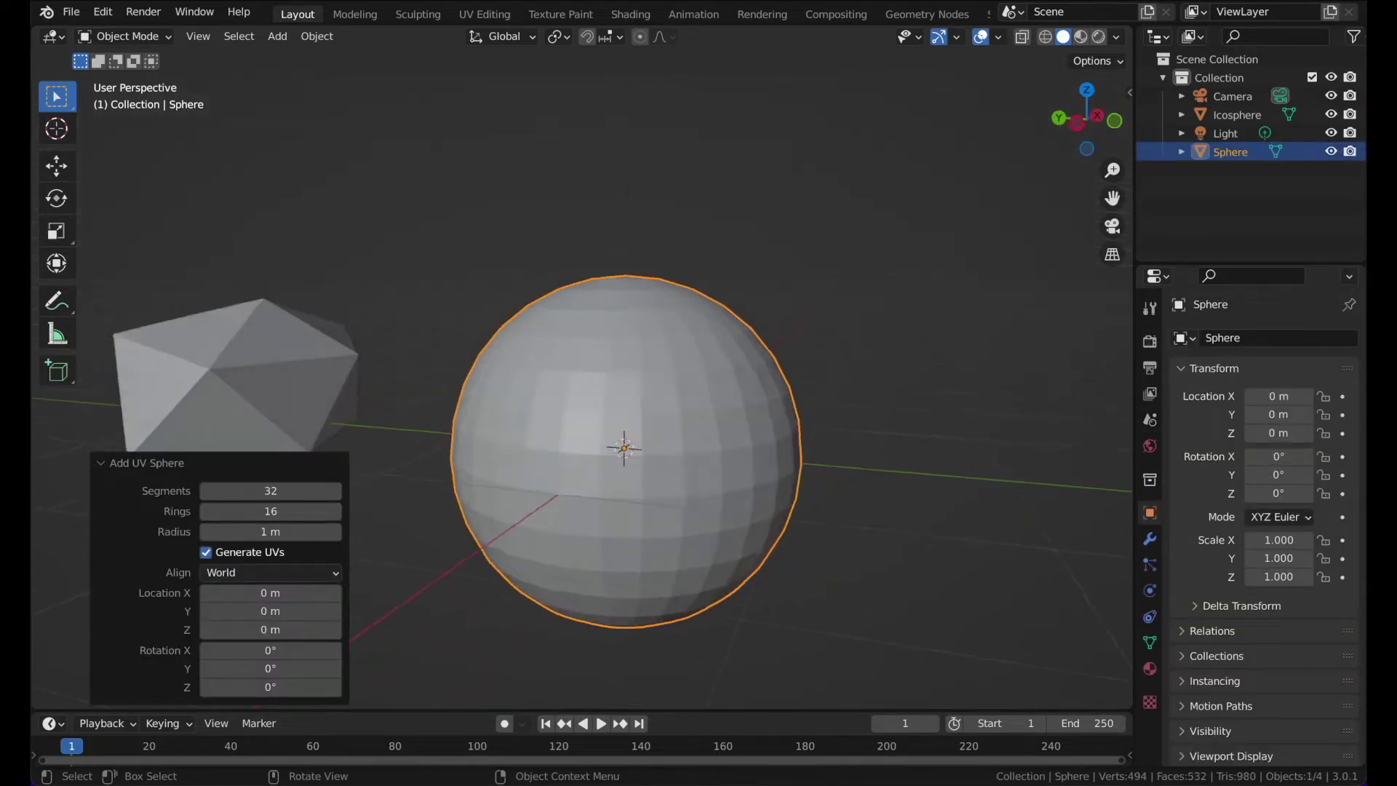
pyautogui.press('s')
pyautogui.press('y')
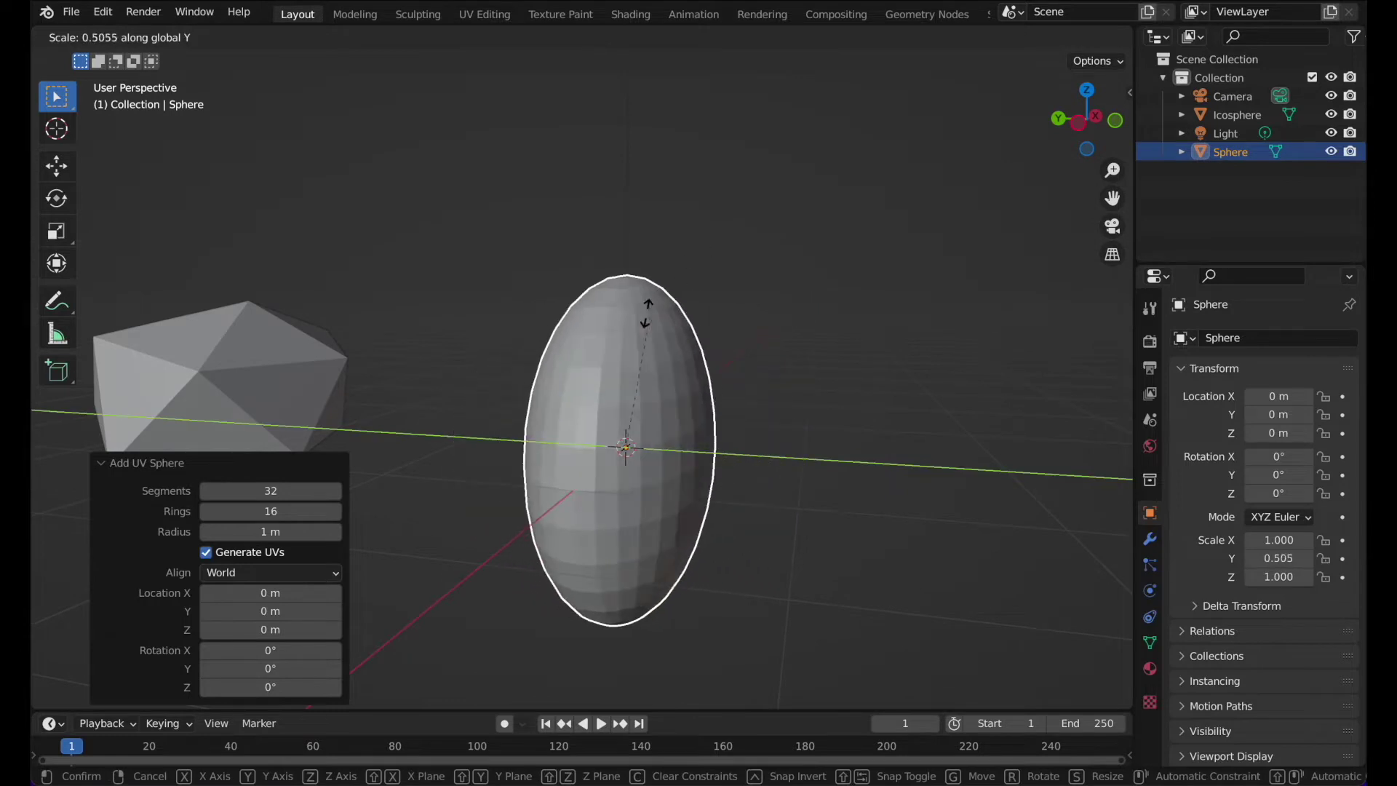
pyautogui.click(750, 281)
pyautogui.moveTo(750, 280); pyautogui.dragTo(749, 281, button='middle')
pyautogui.press('s')
pyautogui.press('x')
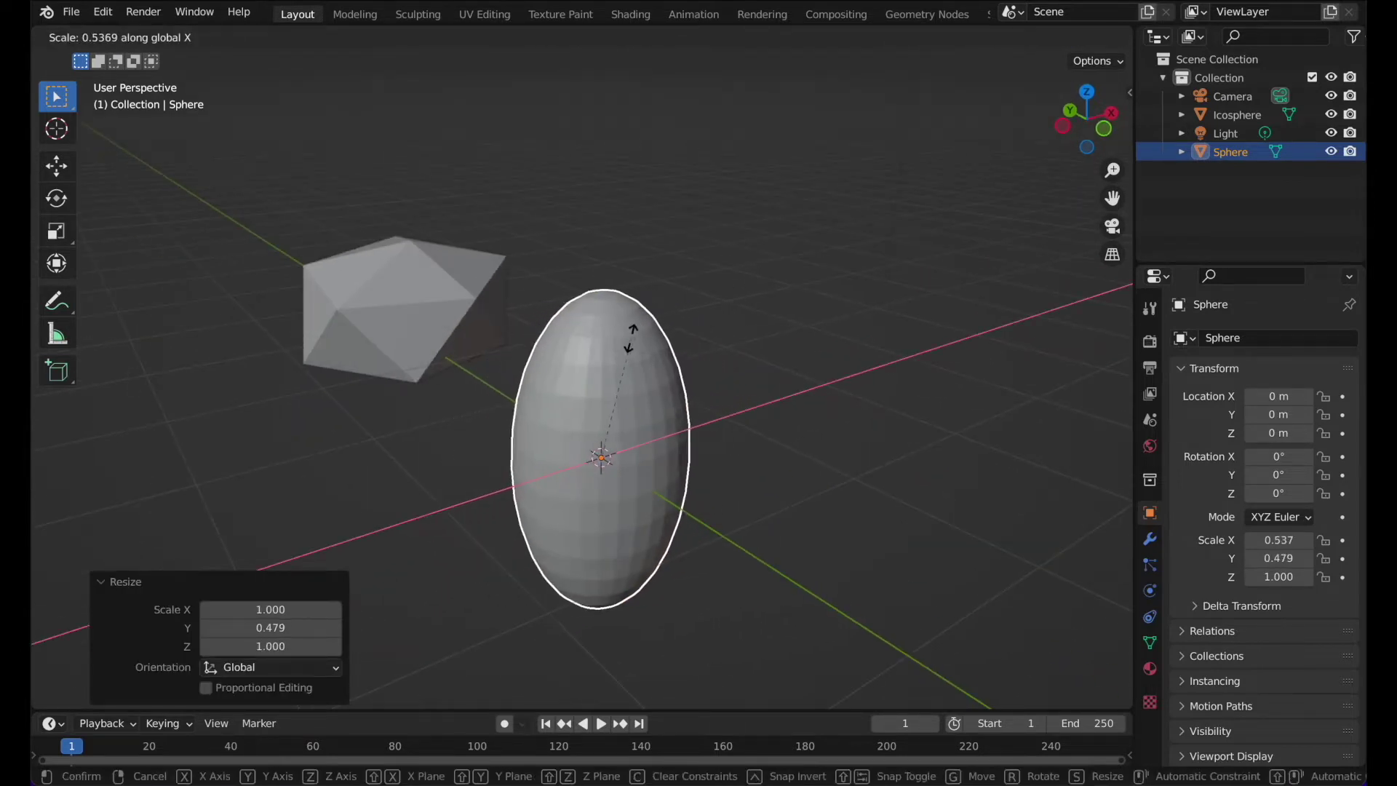
pyautogui.click(640, 334)
# Enlarge the sphere uniformly to about 1.088 and widen it along one axis into an egg.
pyautogui.press('s')
pyautogui.click(662, 339)
pyautogui.moveTo(662, 339); pyautogui.dragTo(671, 329, button='middle')
pyautogui.press('s')
pyautogui.click(682, 328)
pyautogui.press('s')
pyautogui.press('x')
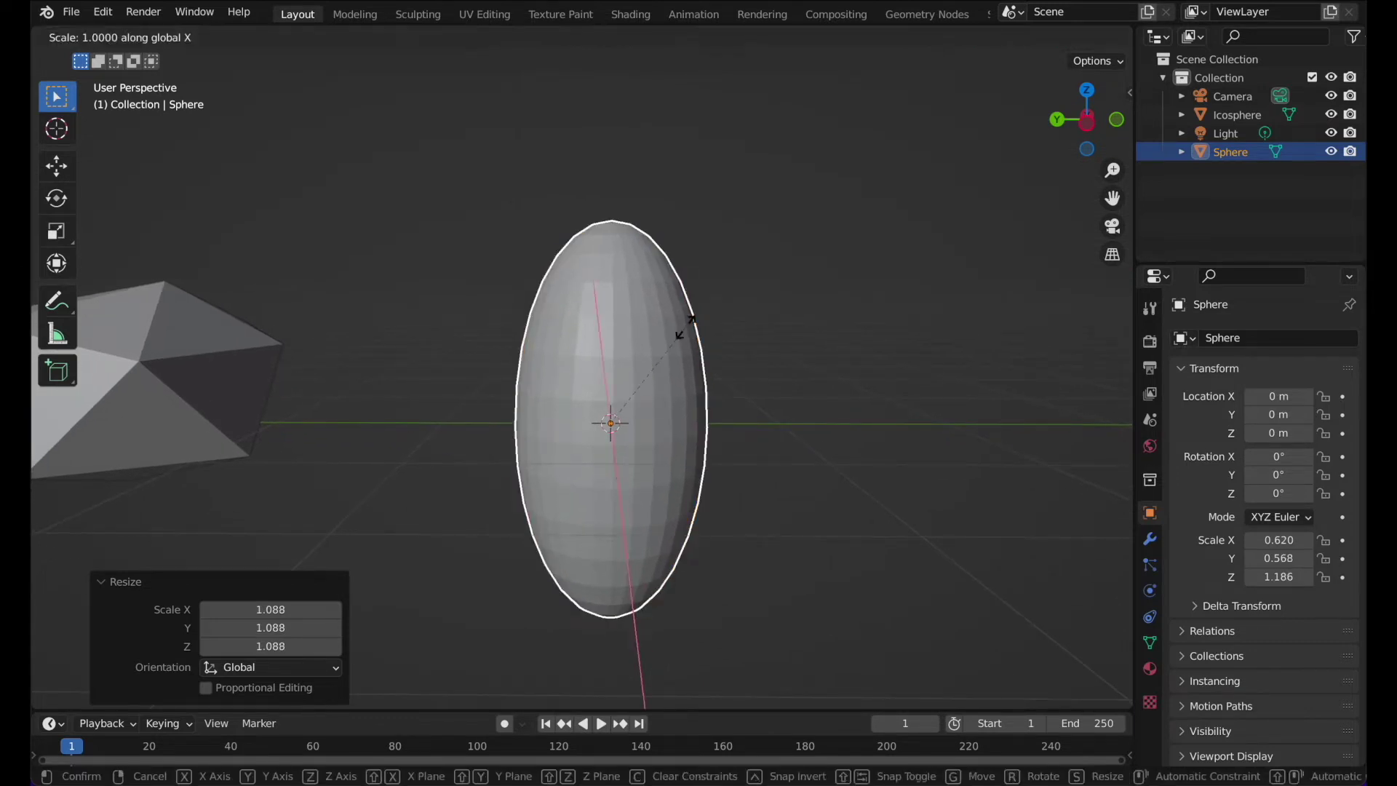
pyautogui.click(695, 310)
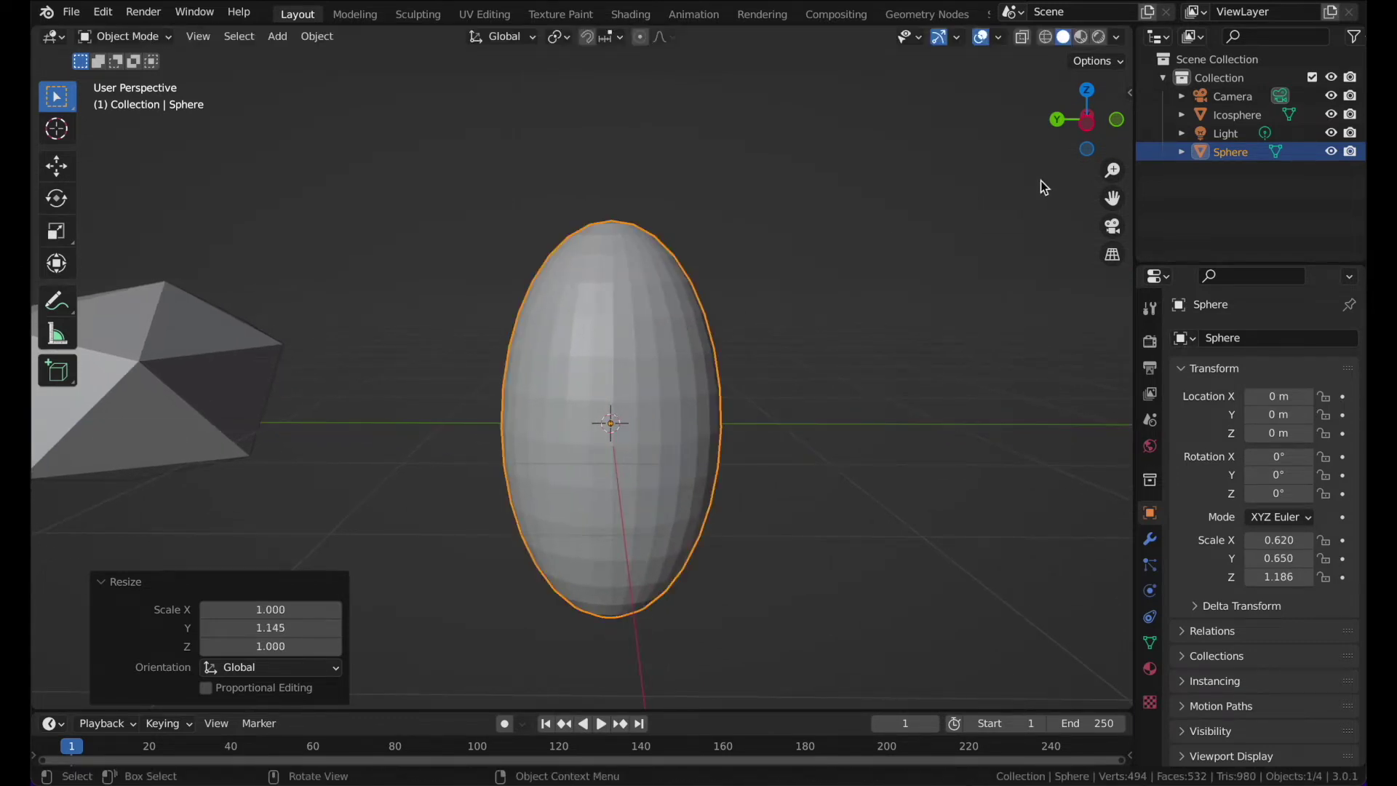
pyautogui.click(1081, 134)
# Bisect the sphere across its top, clearing the cut-off cap and filling the opening.
pyautogui.press('Tab')
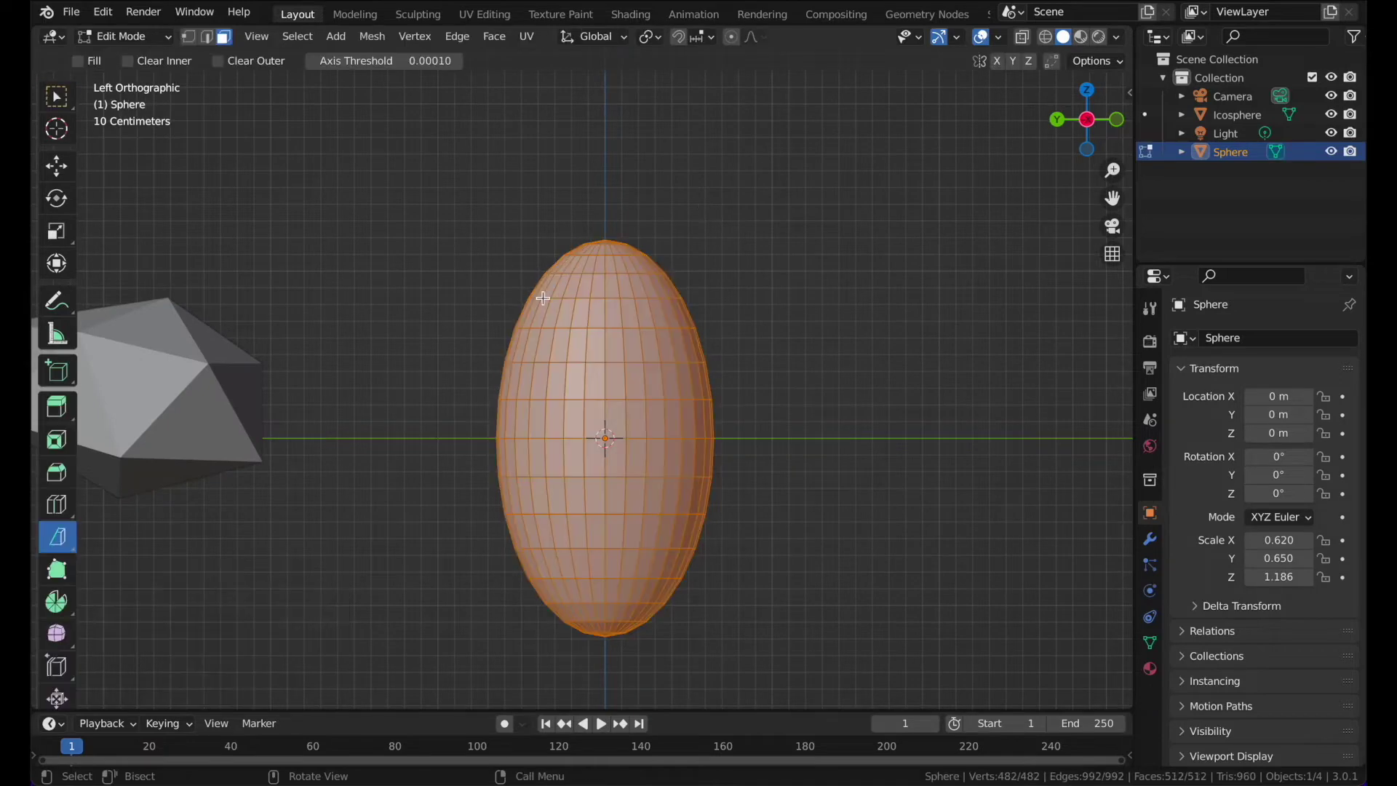
pyautogui.click(60, 544)
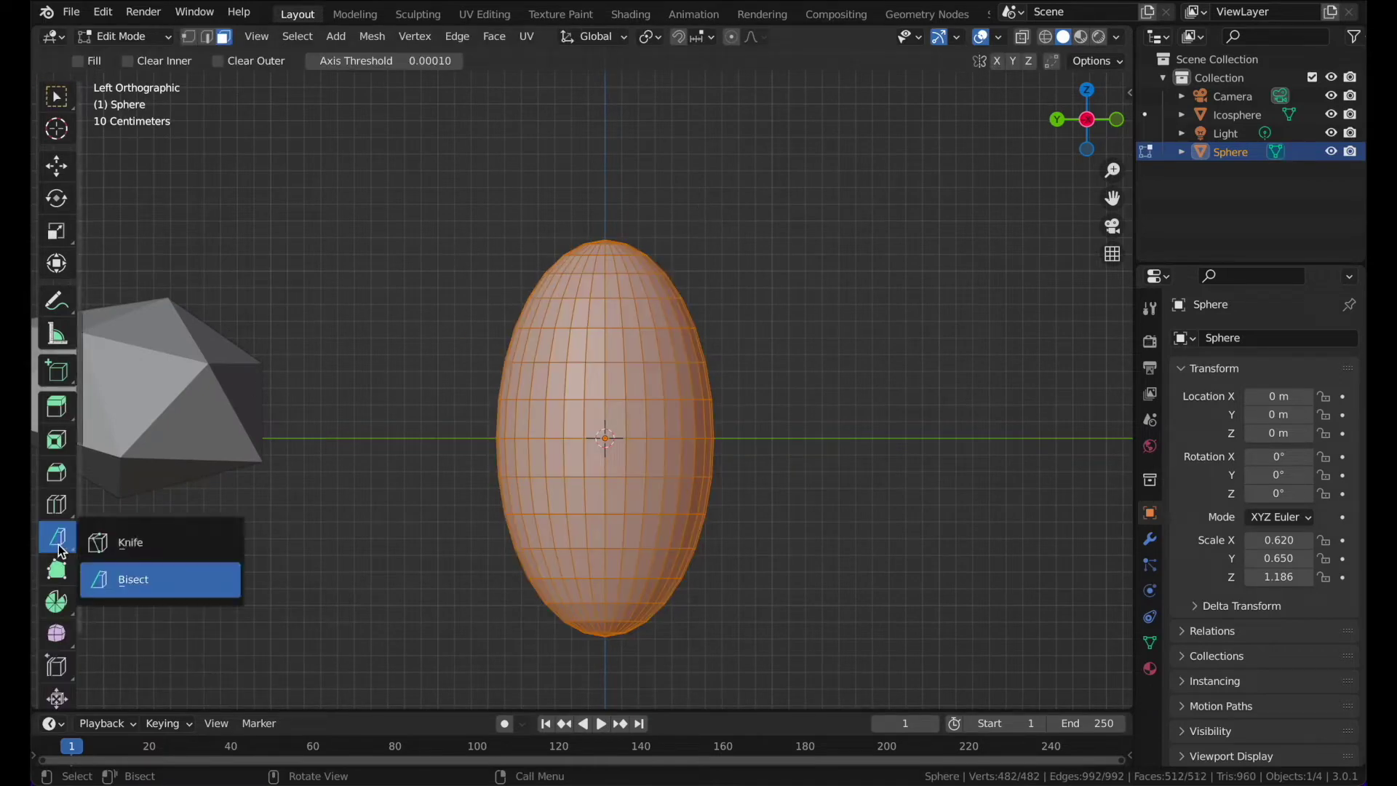
pyautogui.click(144, 580)
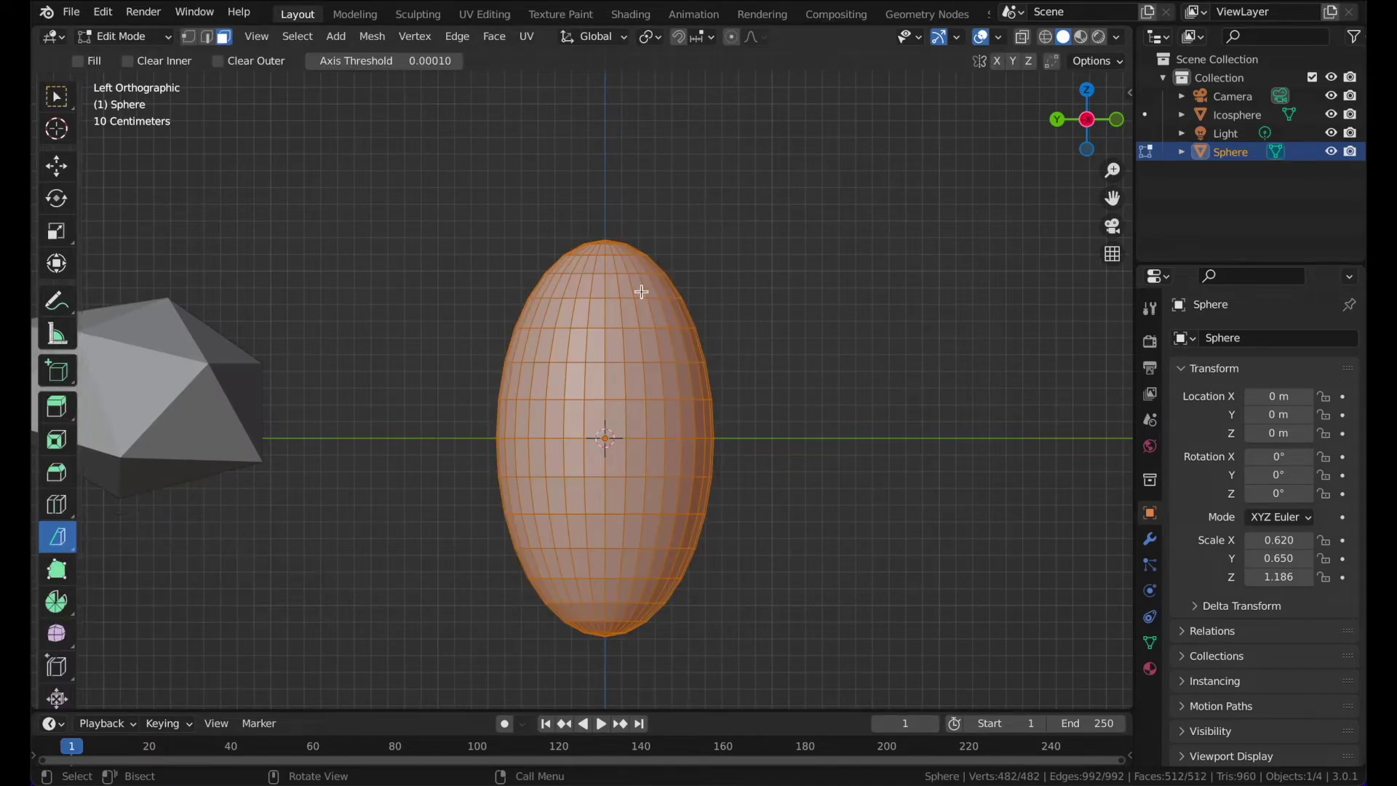
pyautogui.moveTo(604, 240); pyautogui.dragTo(693, 359)
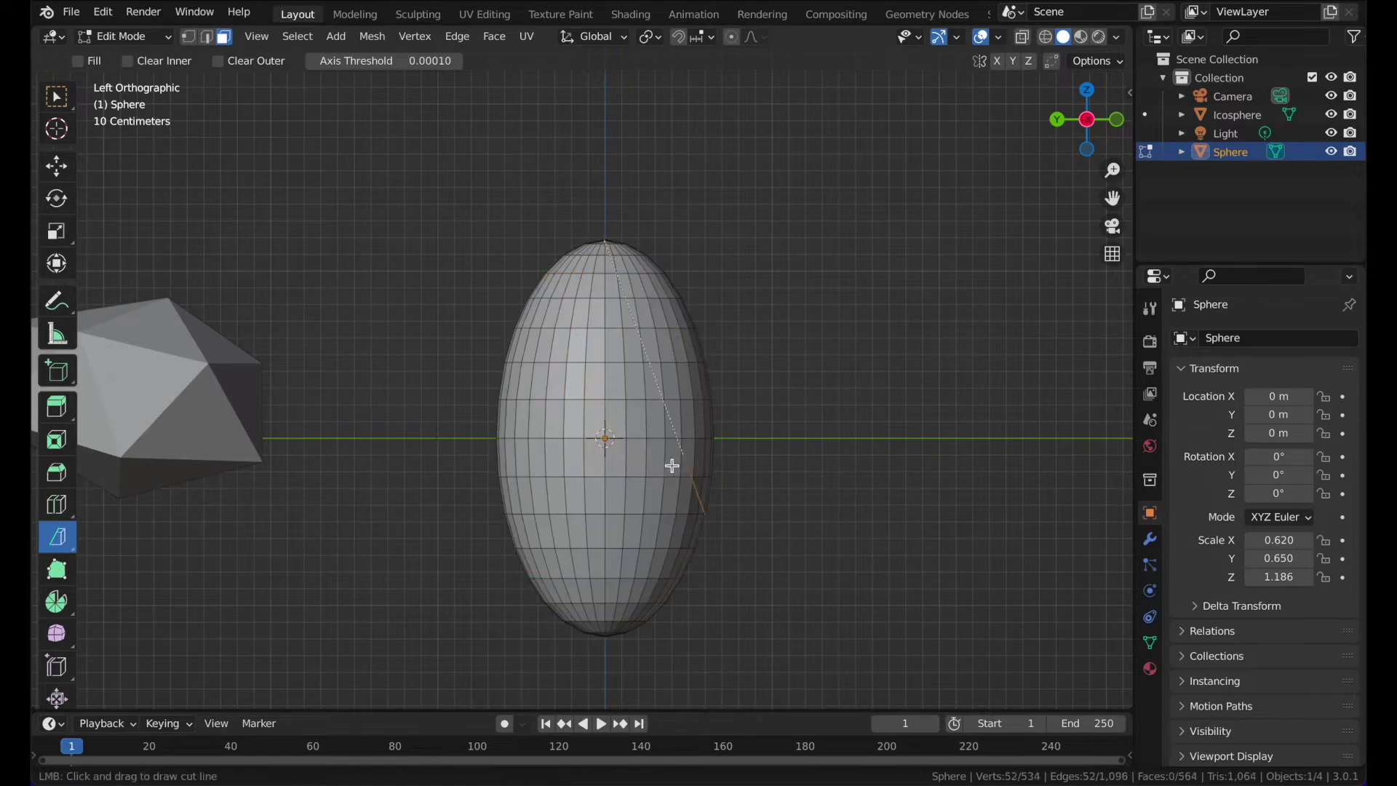
pyautogui.moveTo(714, 398); pyautogui.dragTo(713, 397)
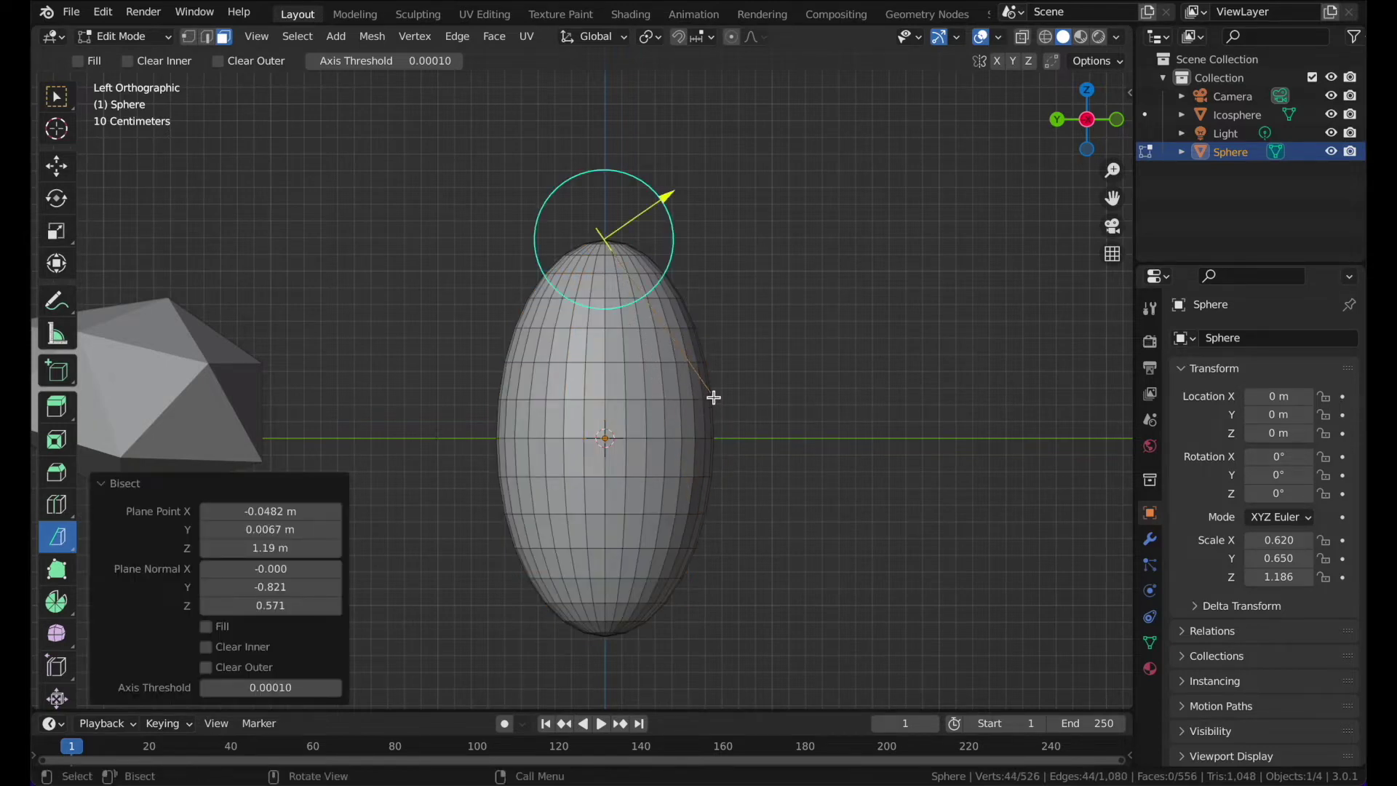
pyautogui.moveTo(726, 212); pyautogui.dragTo(674, 265, button='middle')
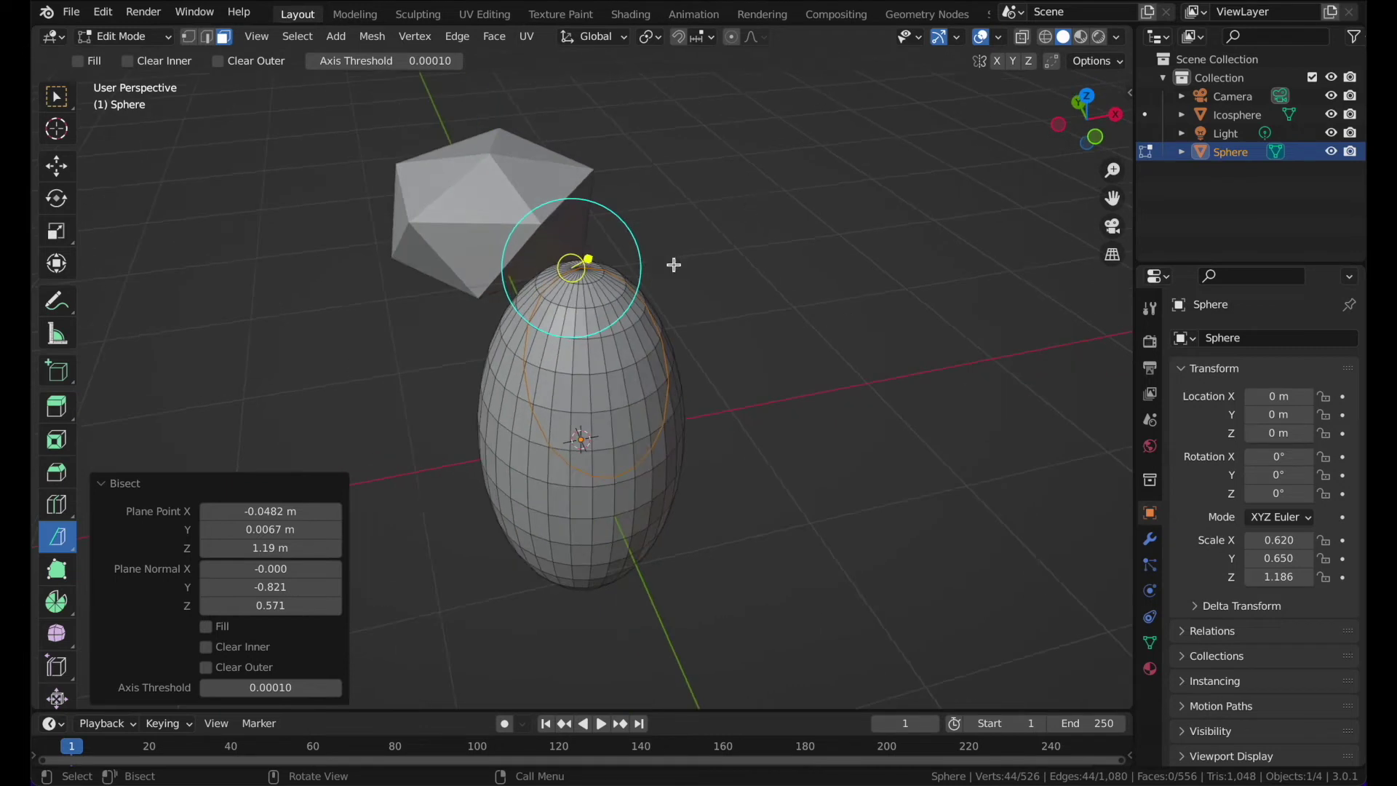
pyautogui.click(207, 668)
pyautogui.click(206, 626)
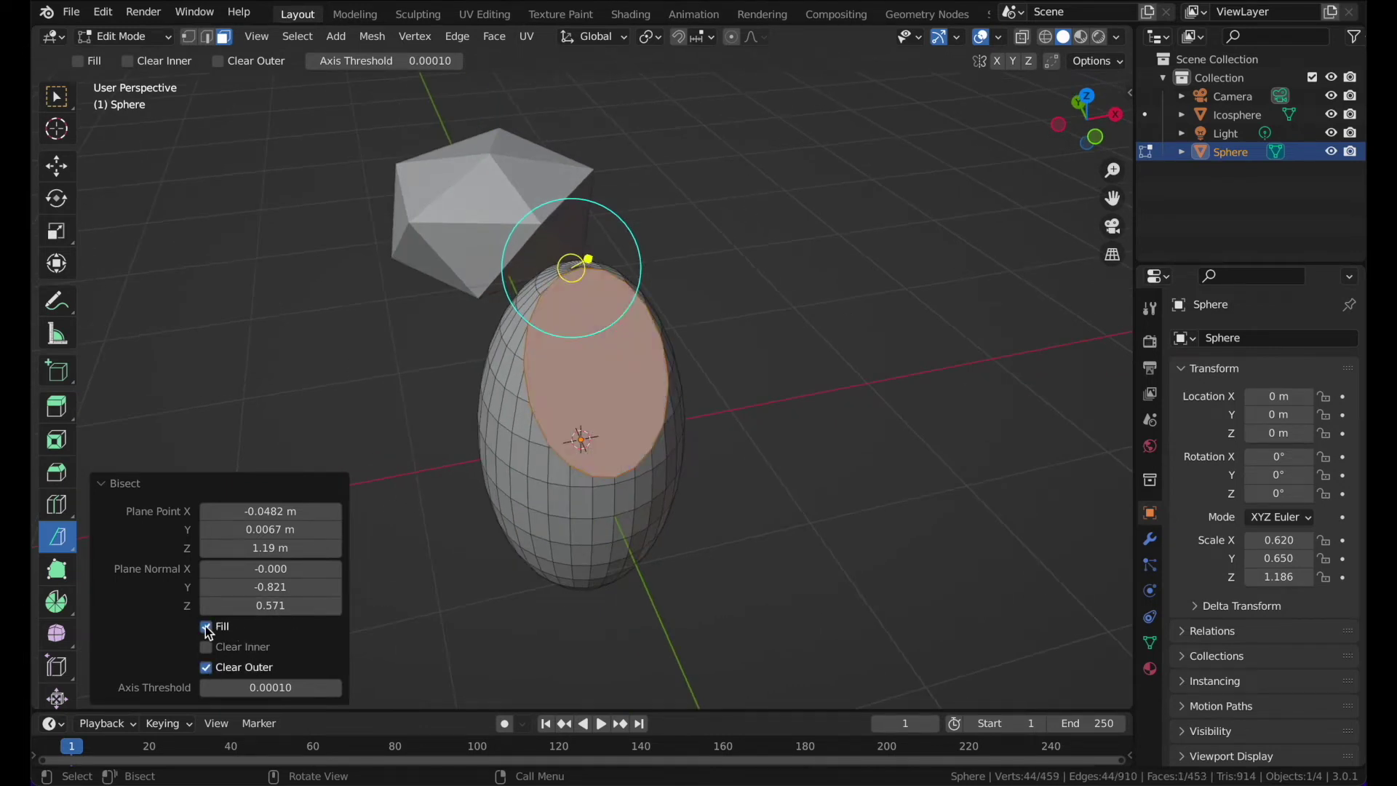
pyautogui.moveTo(805, 318); pyautogui.dragTo(764, 313, button='middle')
# In side orthographic view, slice off the lower part and cap it with Fill.
pyautogui.press('a')
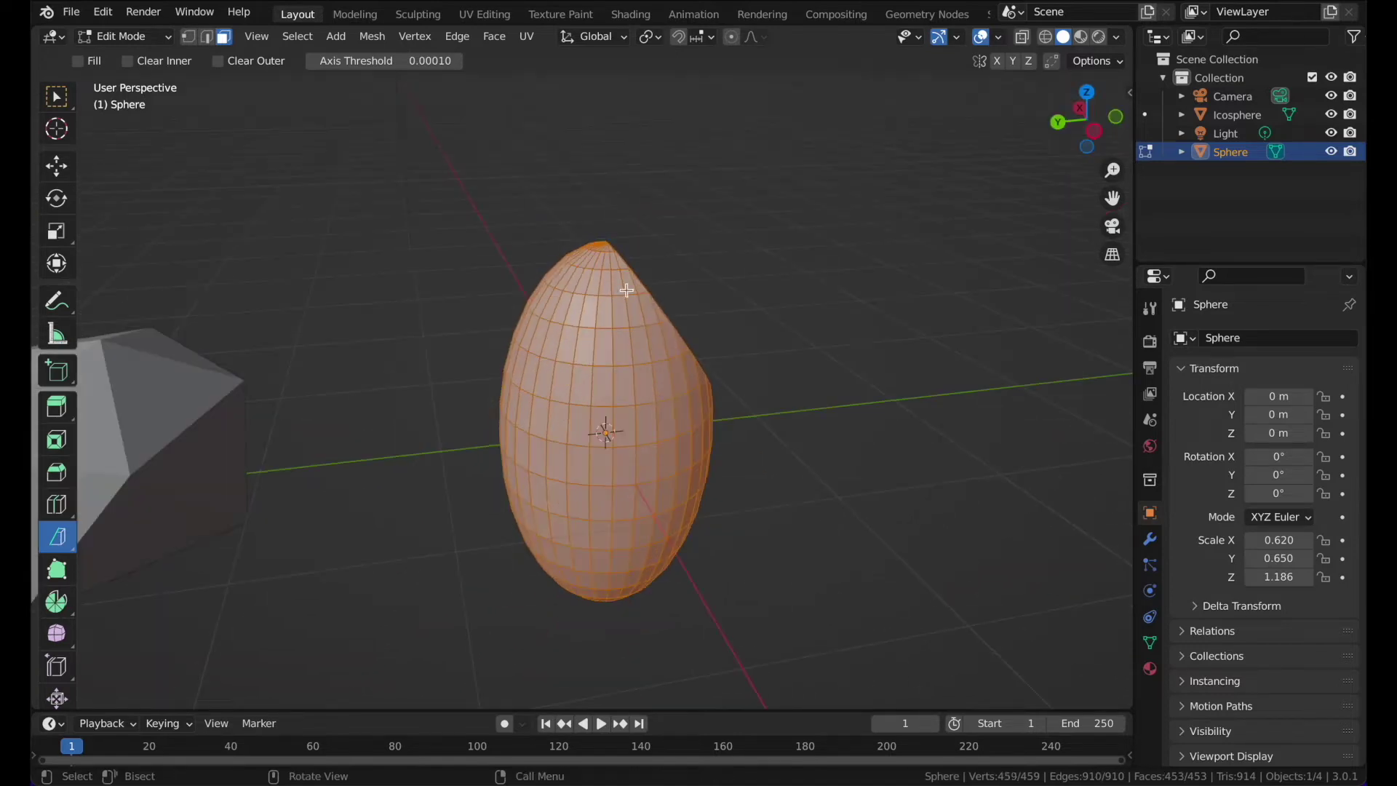
pyautogui.click(1094, 131)
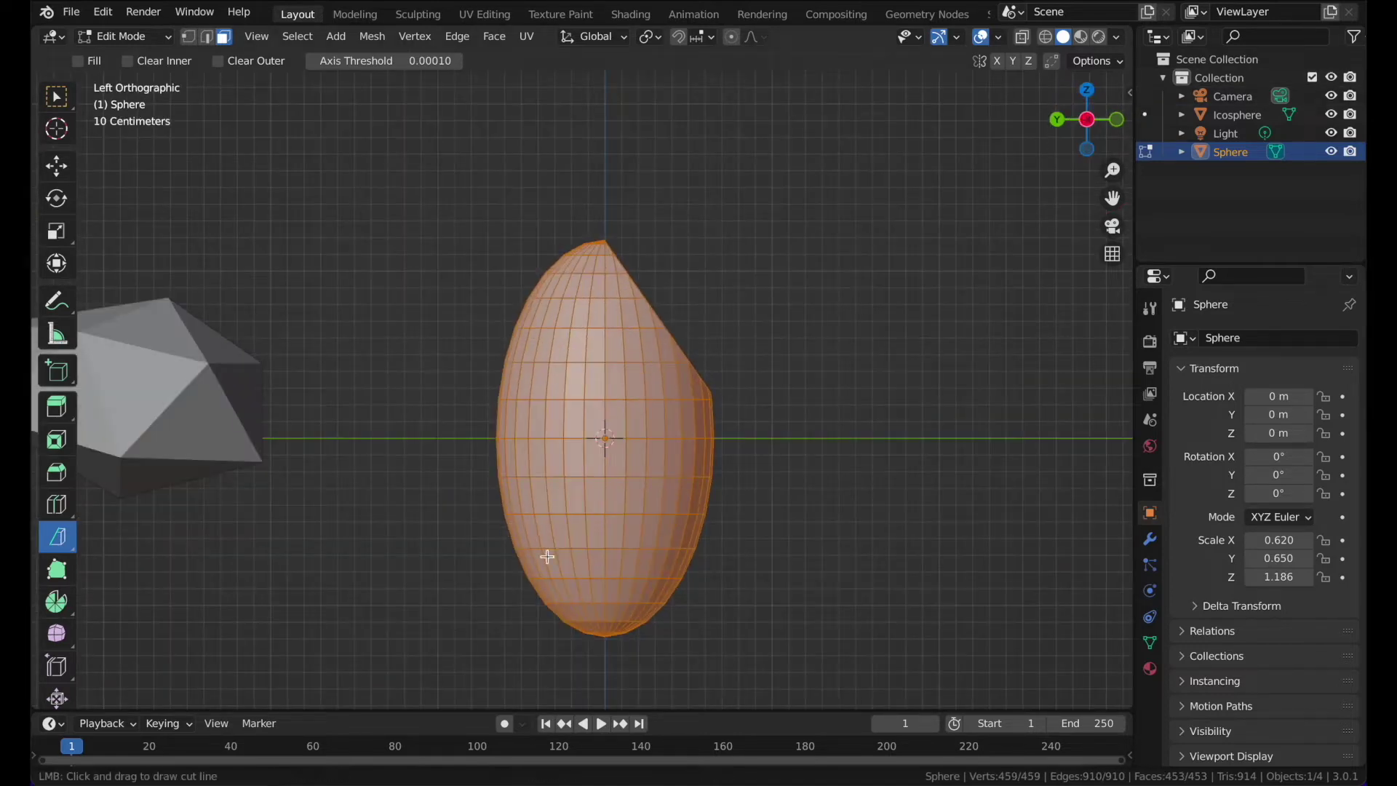
pyautogui.moveTo(547, 556); pyautogui.dragTo(688, 639)
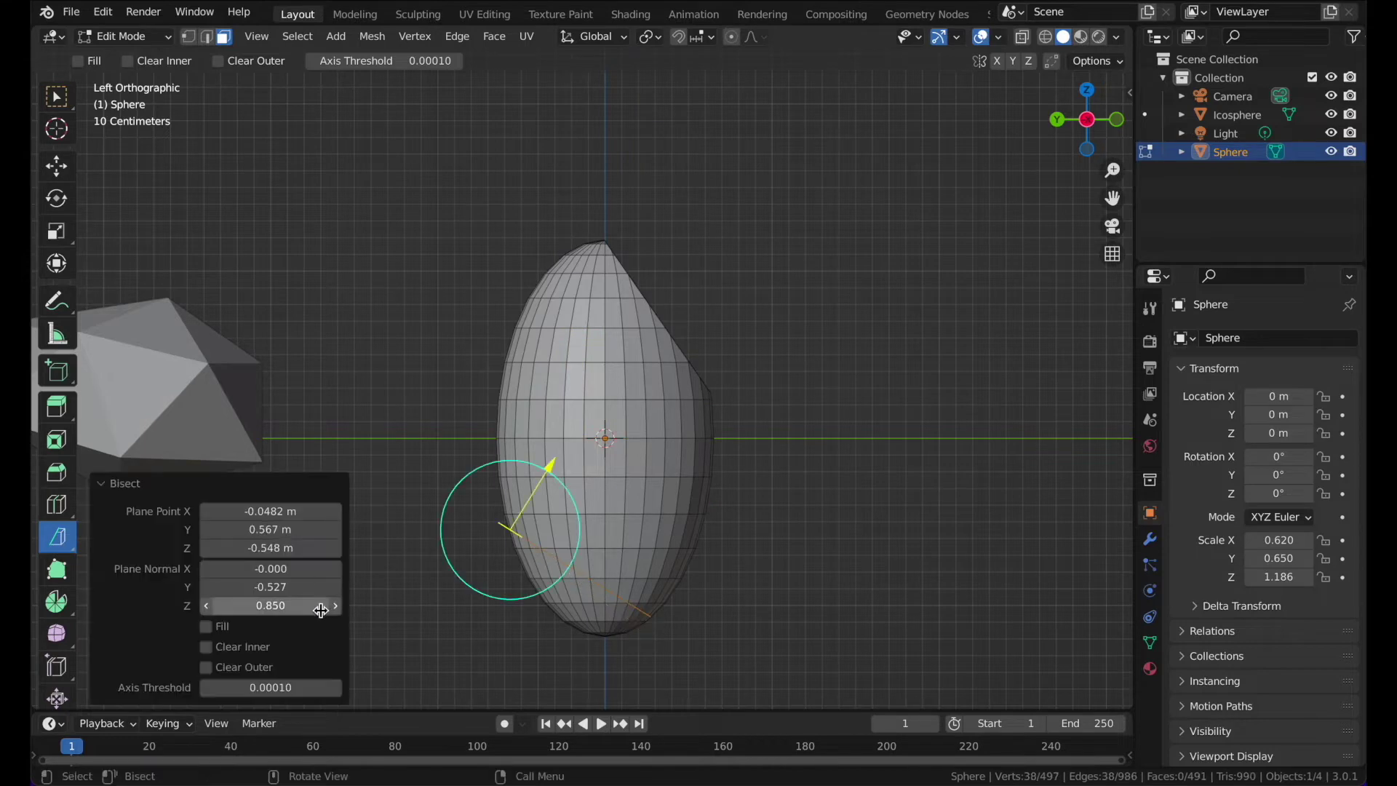
pyautogui.click(208, 668)
pyautogui.click(206, 667)
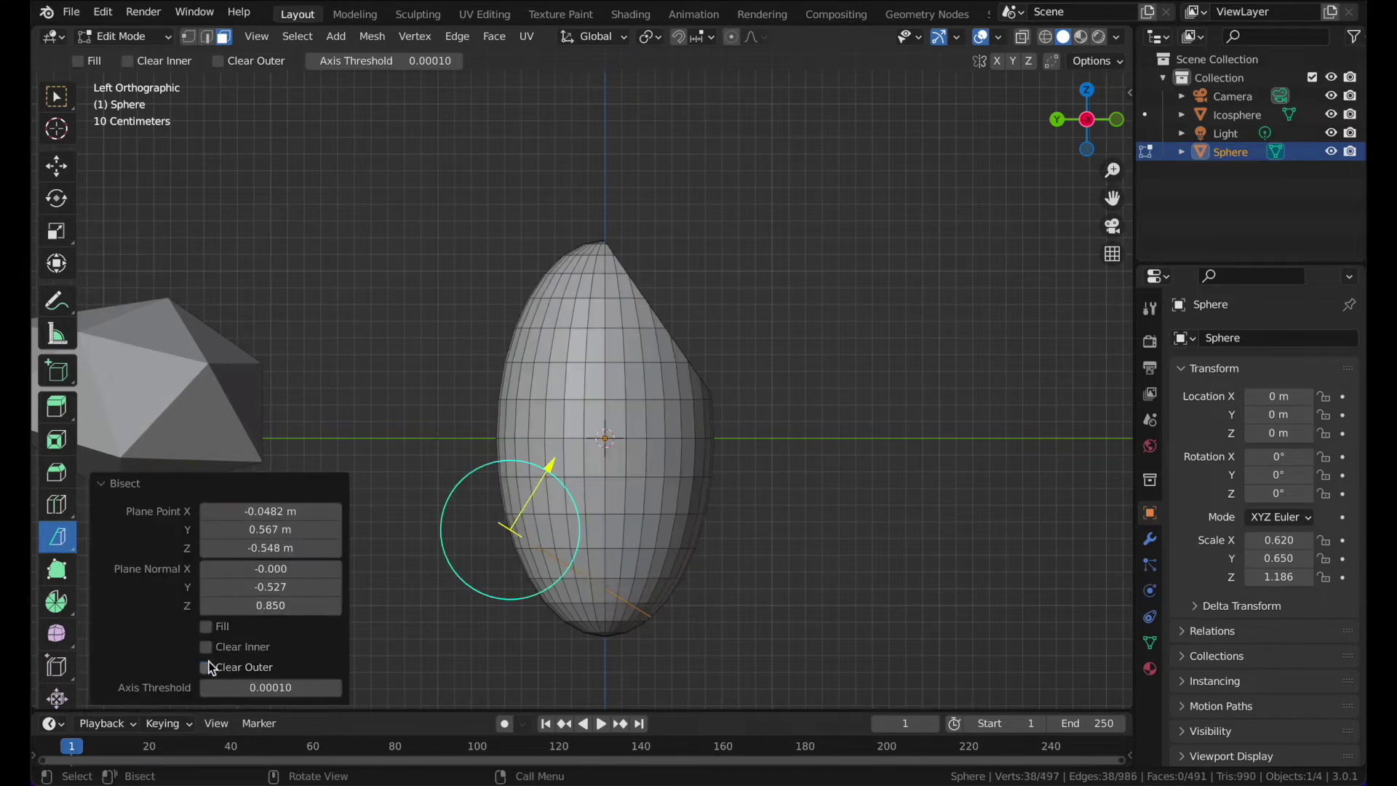
pyautogui.click(207, 648)
pyautogui.click(206, 626)
pyautogui.moveTo(815, 342); pyautogui.dragTo(914, 312, button='middle')
pyautogui.press('Tab')
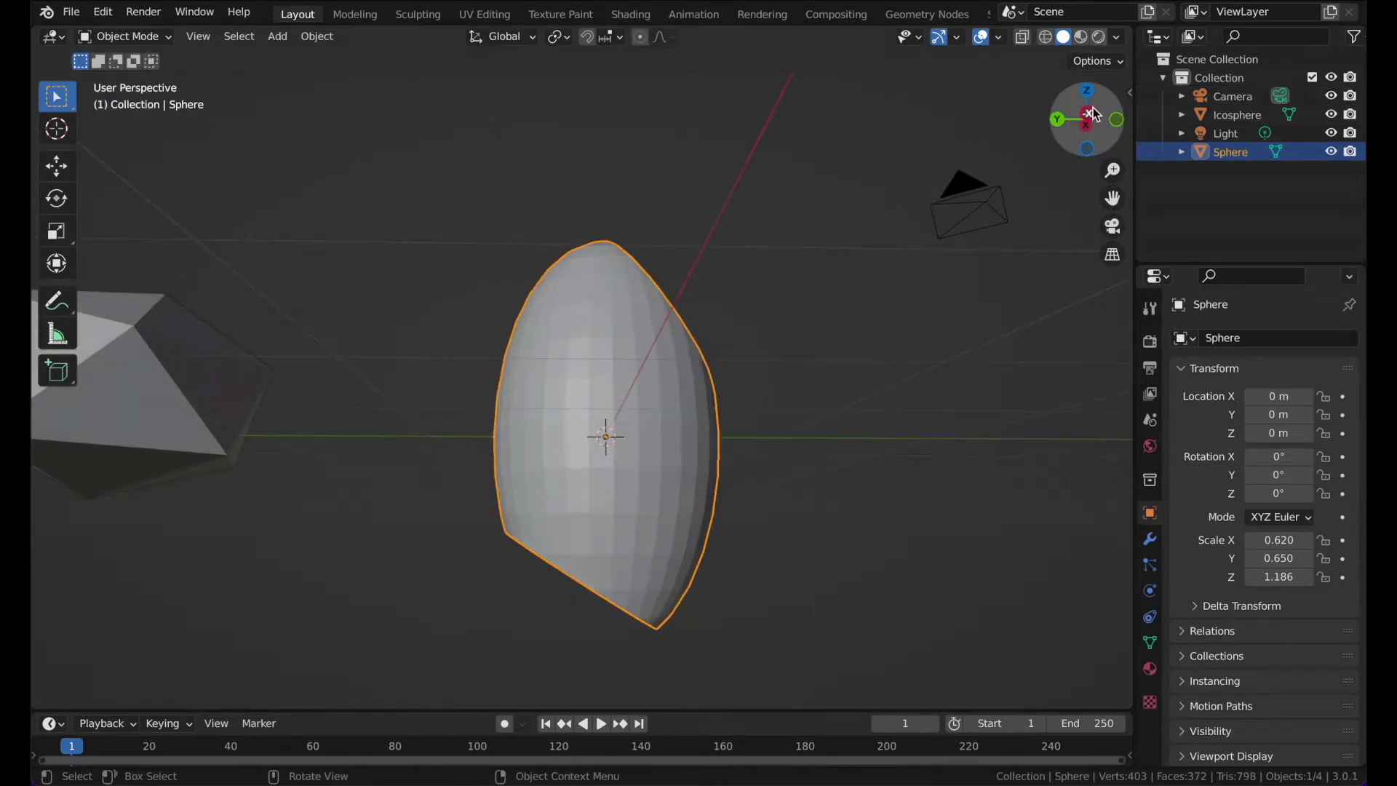
pyautogui.click(1094, 116)
pyautogui.press('Tab')
# Bisect the right side, clearing the outer sliver and filling it flat.
pyautogui.moveTo(711, 387)
pyautogui.mouseDown()
pyautogui.moveTo(688, 590)
pyautogui.moveTo(648, 627)
pyautogui.mouseUp()
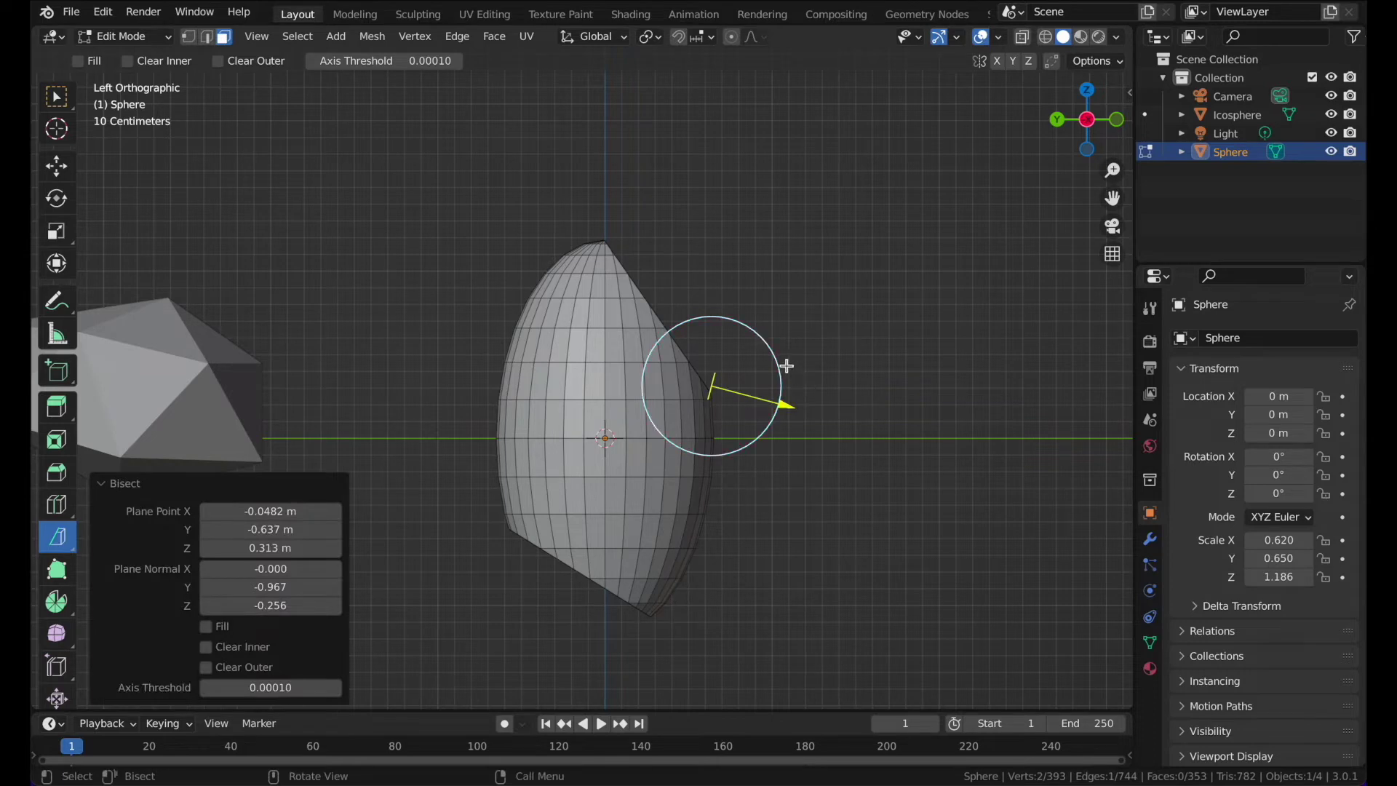
pyautogui.press('a')
pyautogui.moveTo(711, 394); pyautogui.dragTo(693, 548)
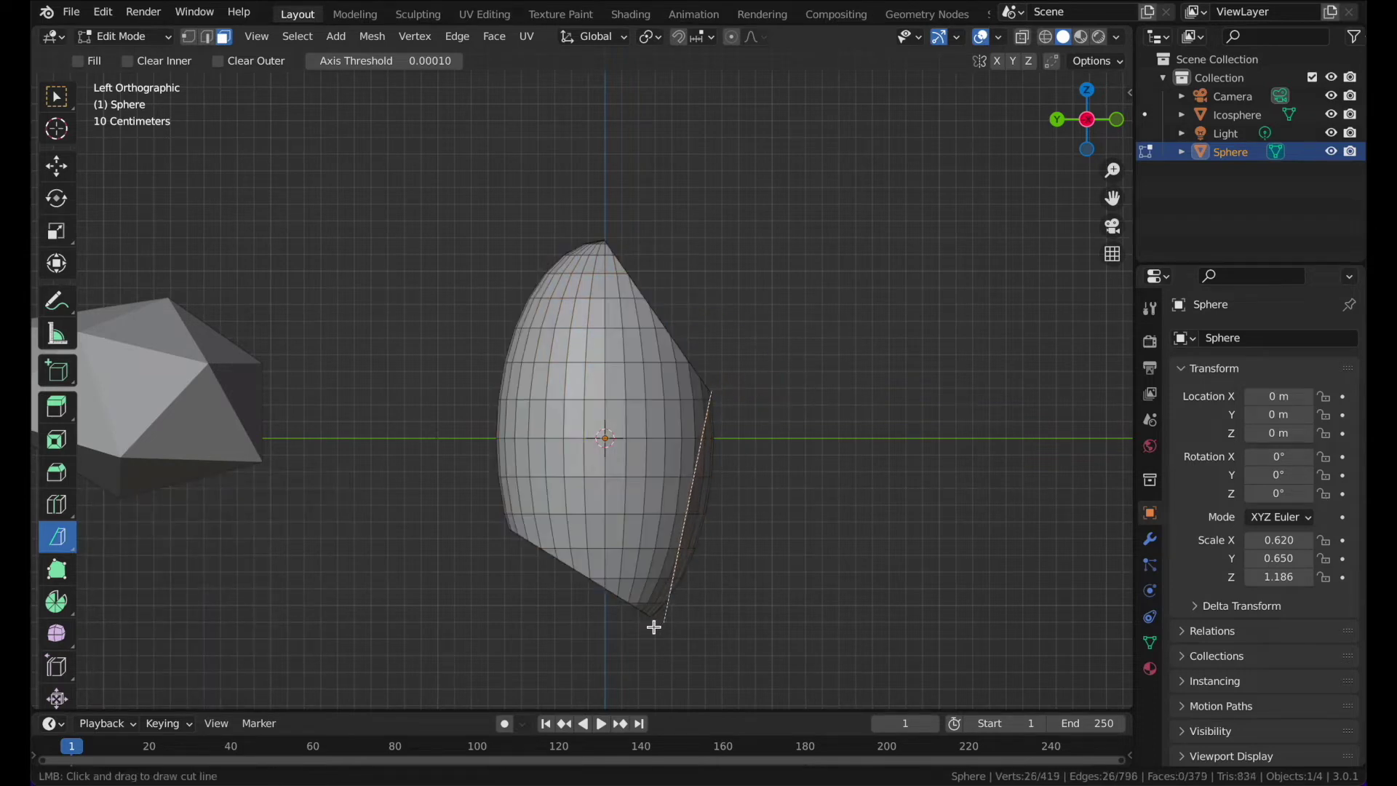
pyautogui.moveTo(649, 630); pyautogui.dragTo(649, 630)
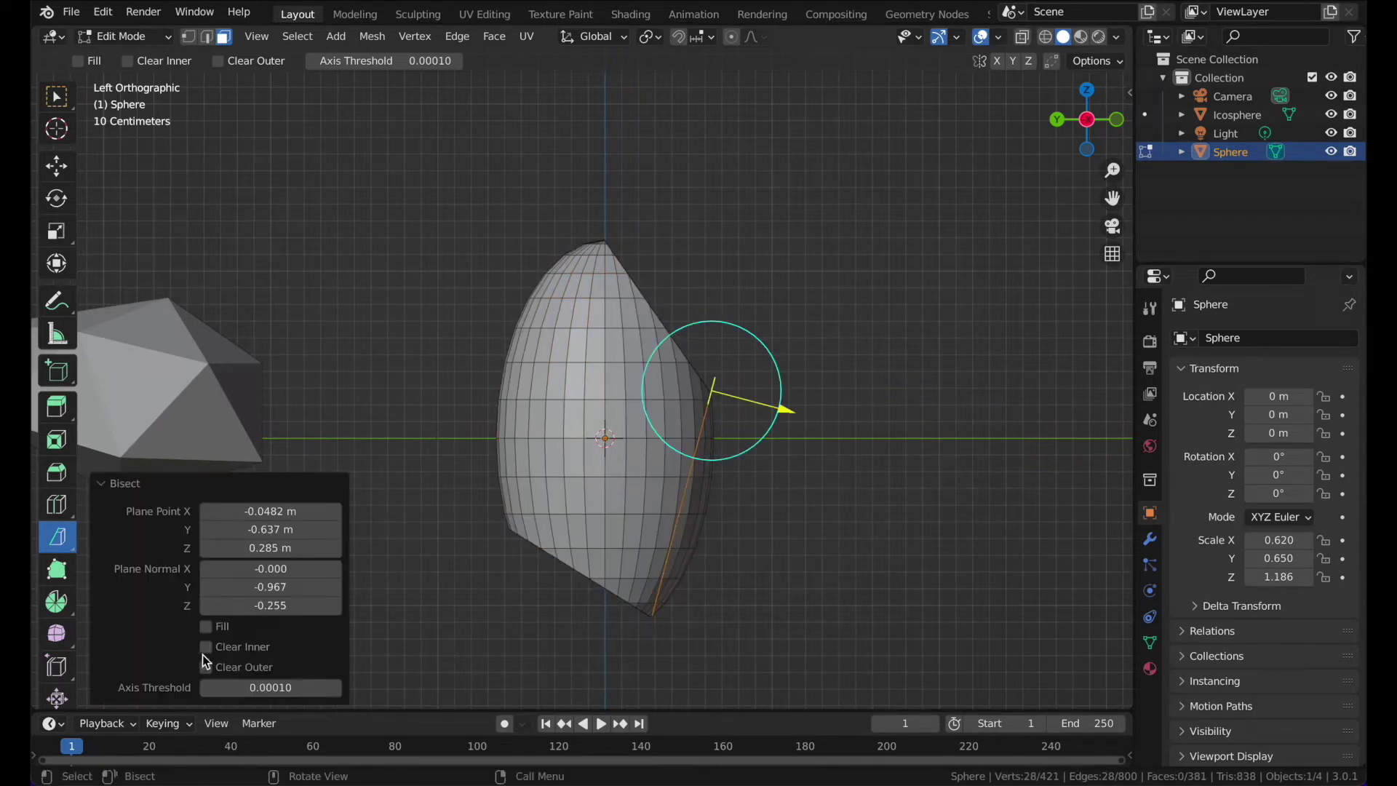
pyautogui.click(206, 647)
pyautogui.click(207, 648)
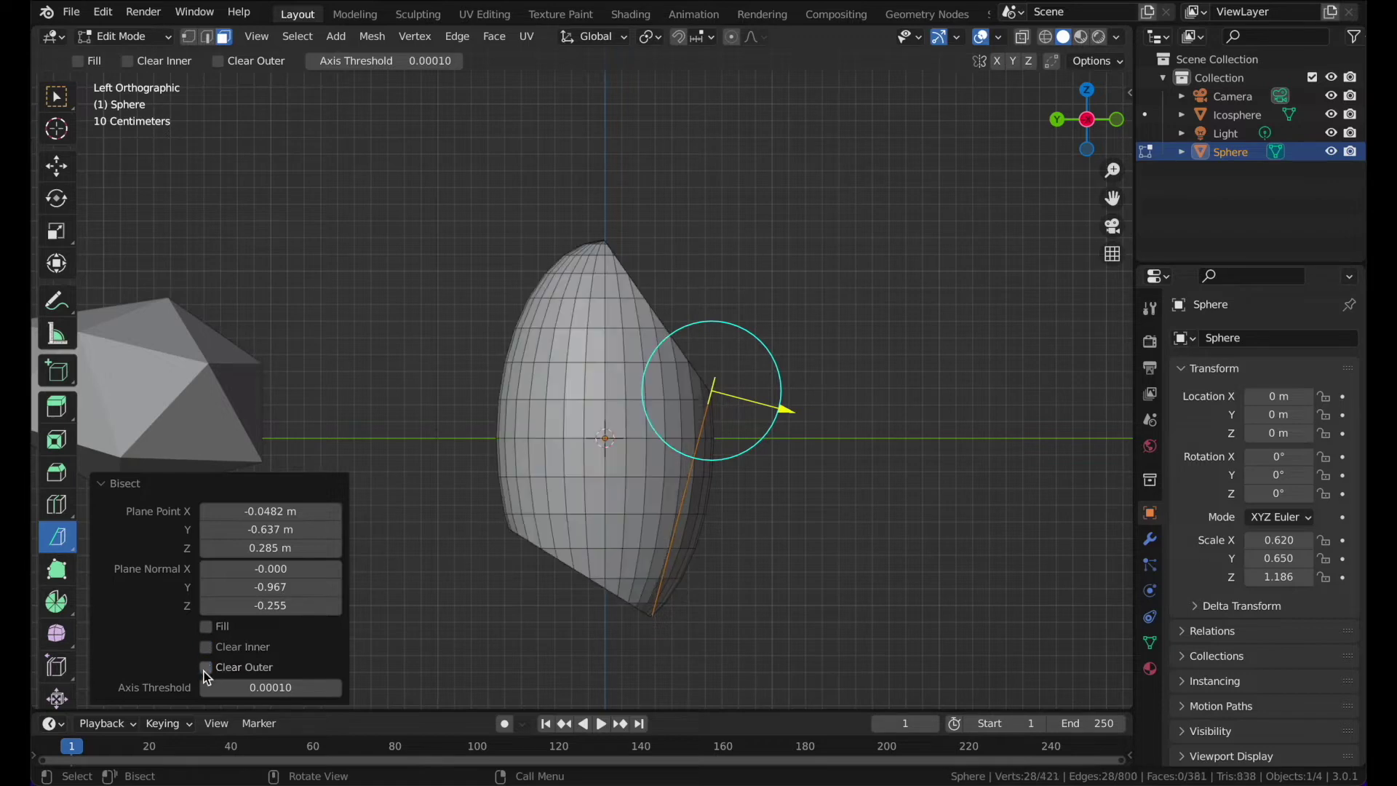
pyautogui.click(205, 627)
pyautogui.moveTo(723, 354); pyautogui.dragTo(723, 354, button='middle')
pyautogui.press('Tab')
pyautogui.press('Tab')
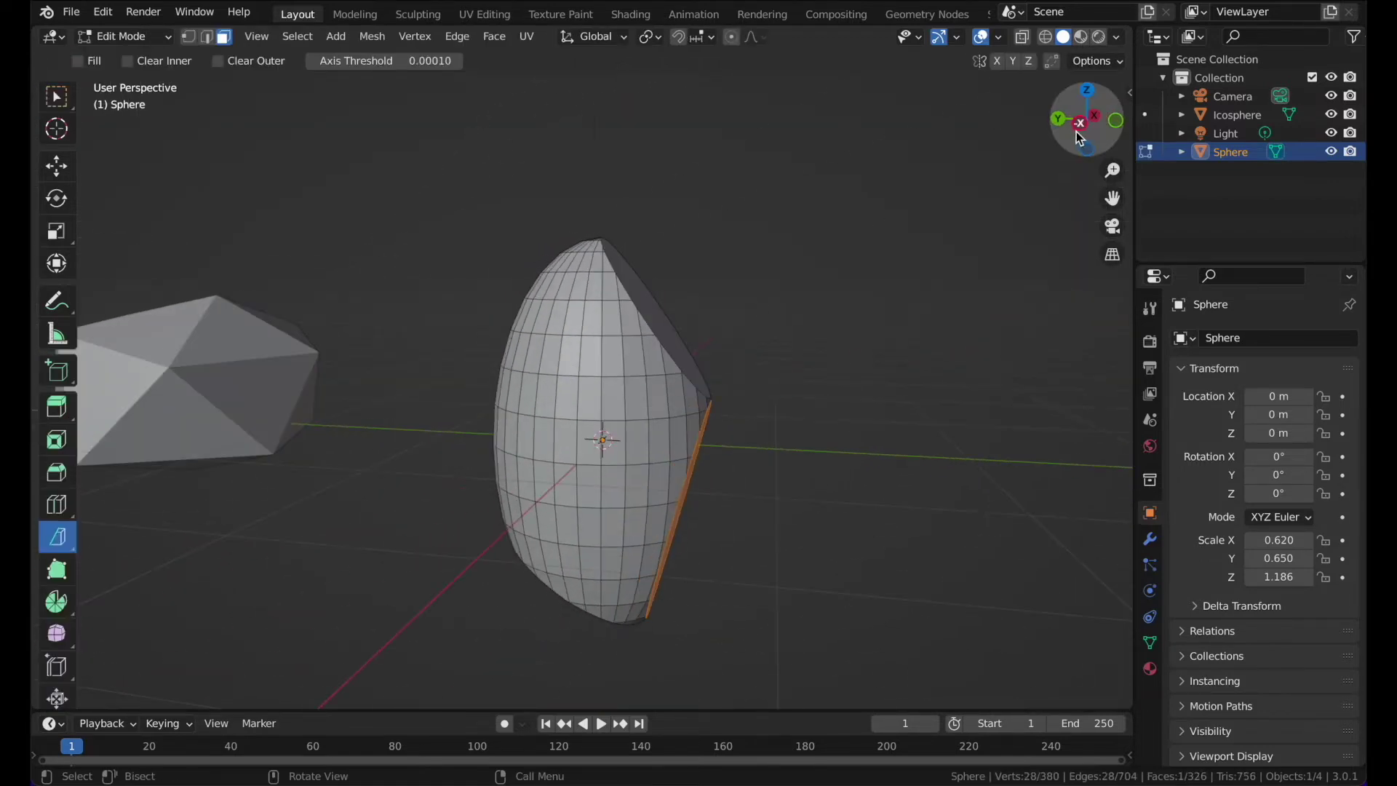
pyautogui.click(1077, 127)
# Slice off the upper-left and lower-left portions with further bisect cuts.
pyautogui.moveTo(606, 235); pyautogui.dragTo(499, 355)
pyautogui.press('a')
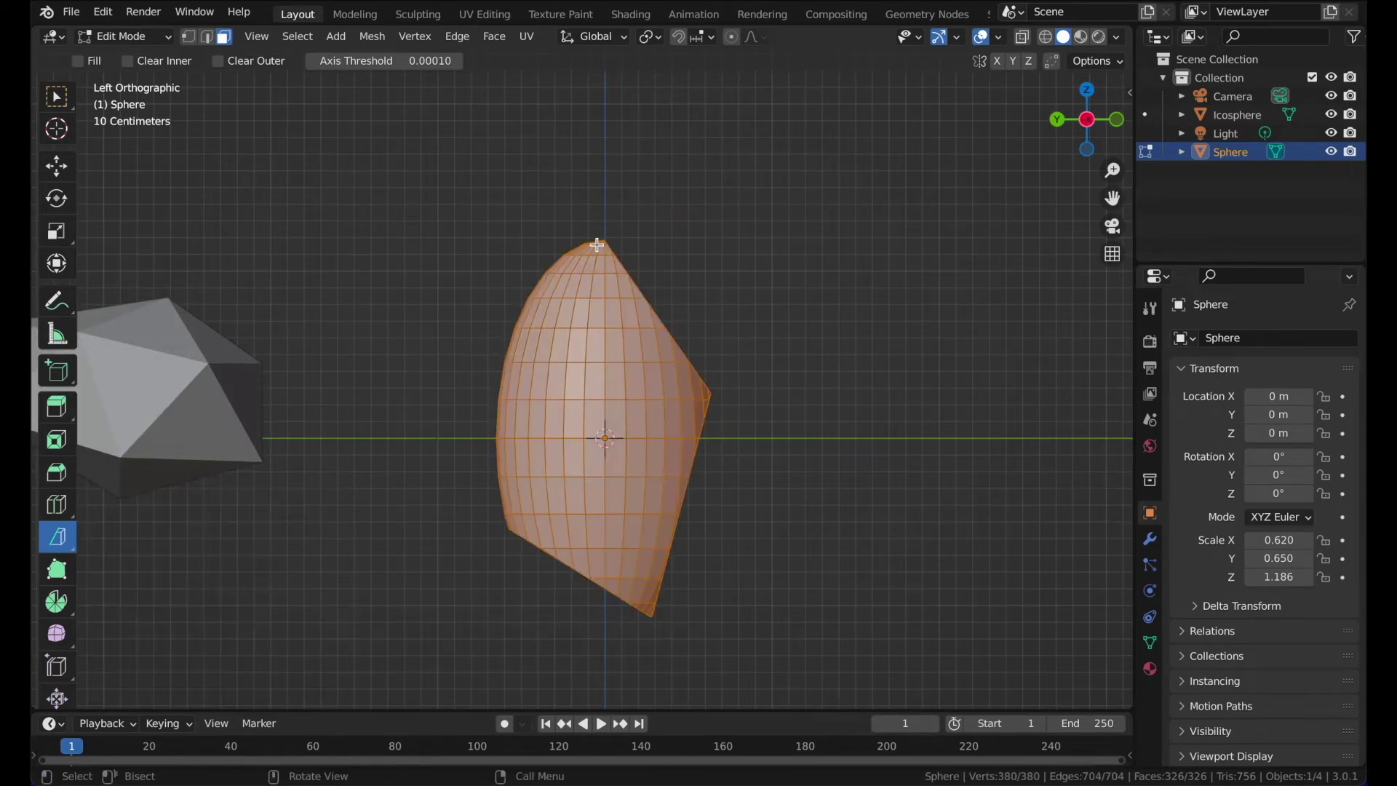
pyautogui.moveTo(611, 234); pyautogui.dragTo(504, 355)
pyautogui.hotkey('ctrl', 'z')
pyautogui.moveTo(608, 240); pyautogui.dragTo(499, 362)
pyautogui.click(207, 668)
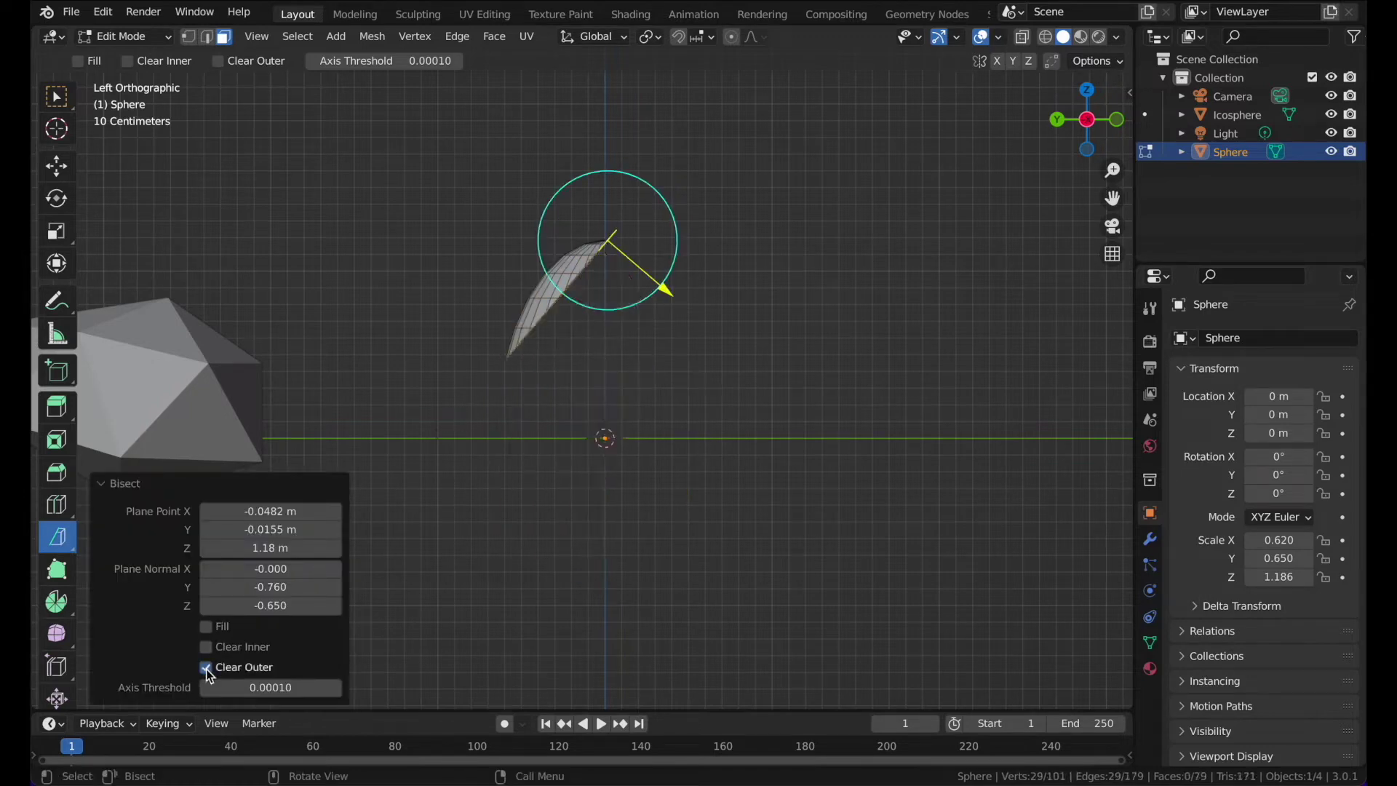
pyautogui.click(207, 668)
pyautogui.click(205, 652)
pyautogui.hotkey('ctrl', 'z')
pyautogui.hotkey('ctrl', 'z')
pyautogui.hotkey('ctrl', 'z')
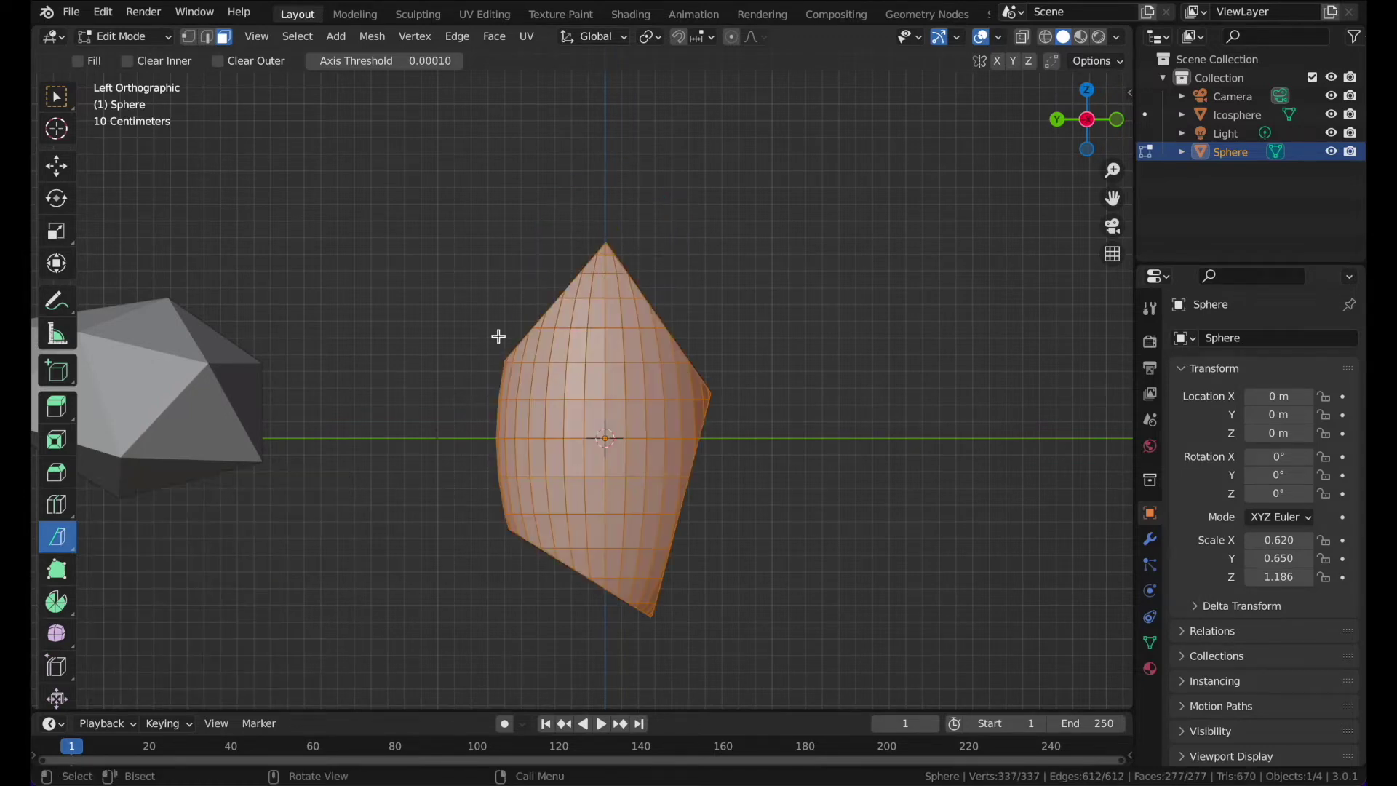
pyautogui.moveTo(499, 336); pyautogui.dragTo(536, 555)
pyautogui.click(207, 647)
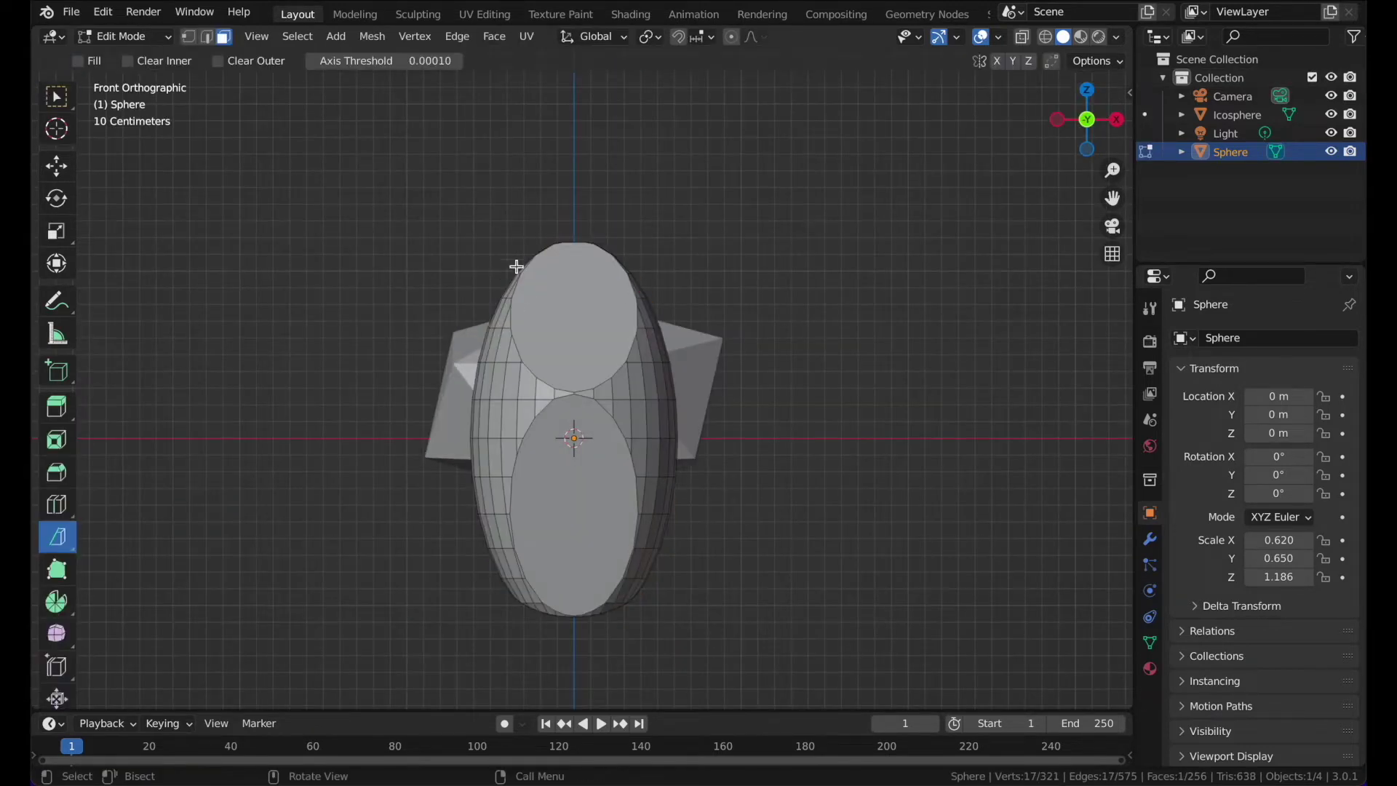
# Bisect a filled facet down the sphere's left side, then slice away the bottom.
pyautogui.press('a')
pyautogui.moveTo(516, 267); pyautogui.dragTo(481, 520)
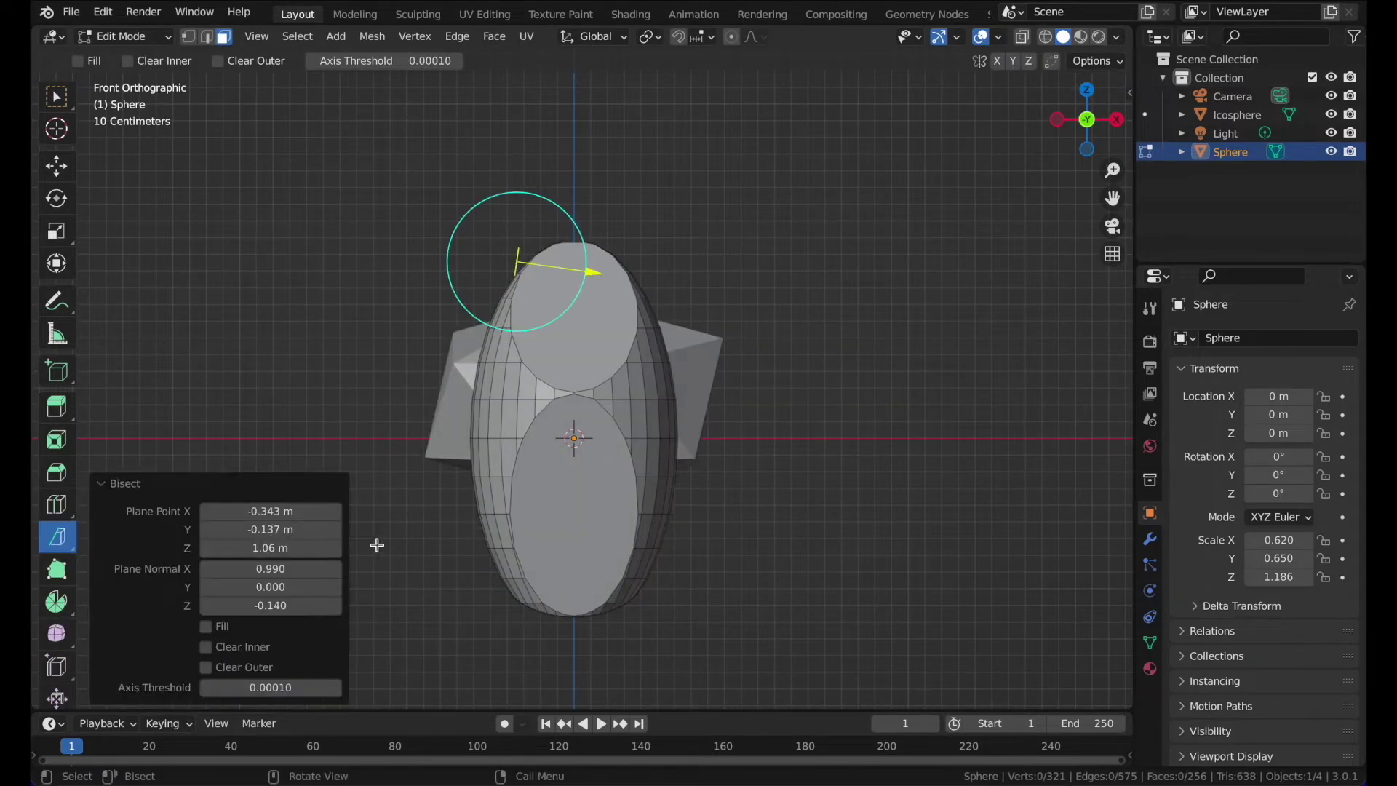
pyautogui.hotkey('ctrl', 'z')
pyautogui.moveTo(520, 297); pyautogui.dragTo(467, 533)
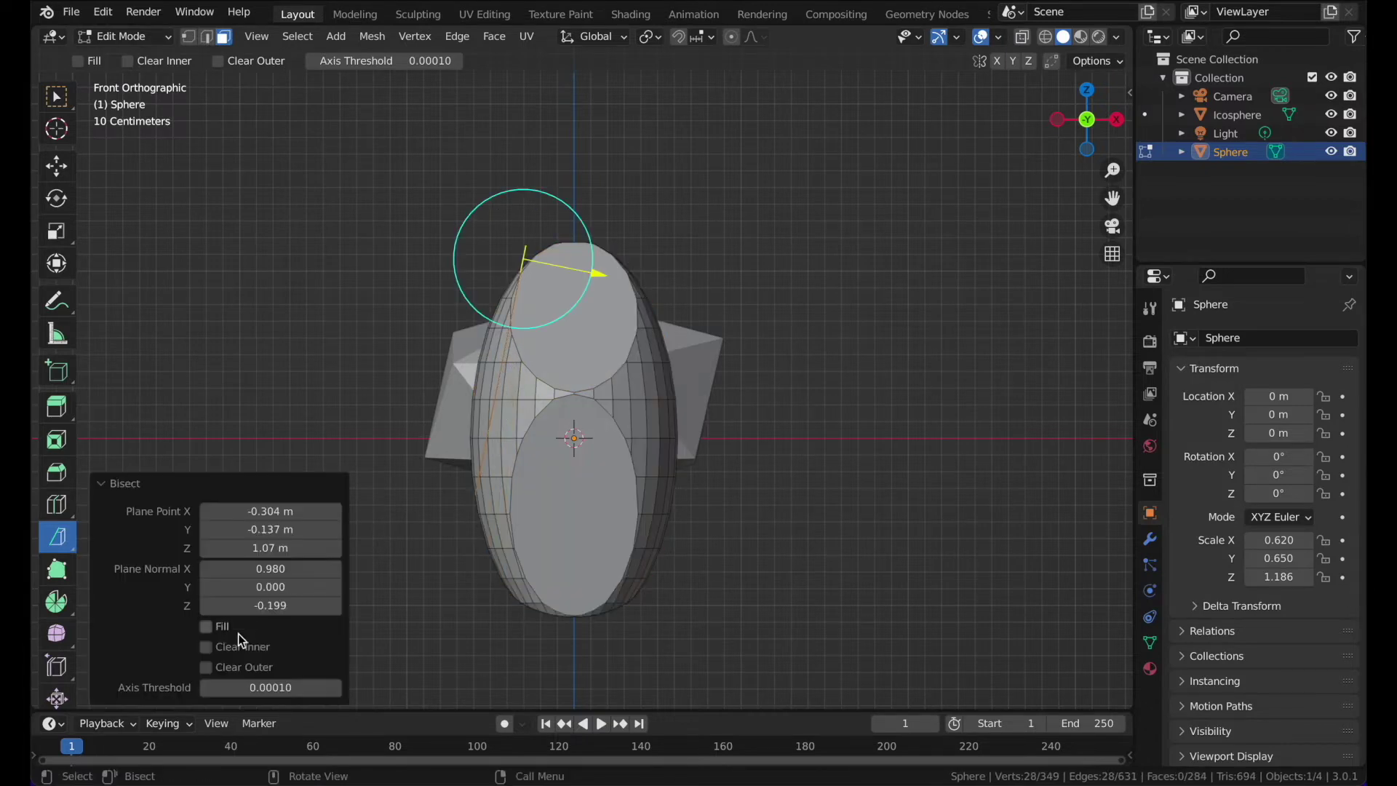
pyautogui.click(206, 626)
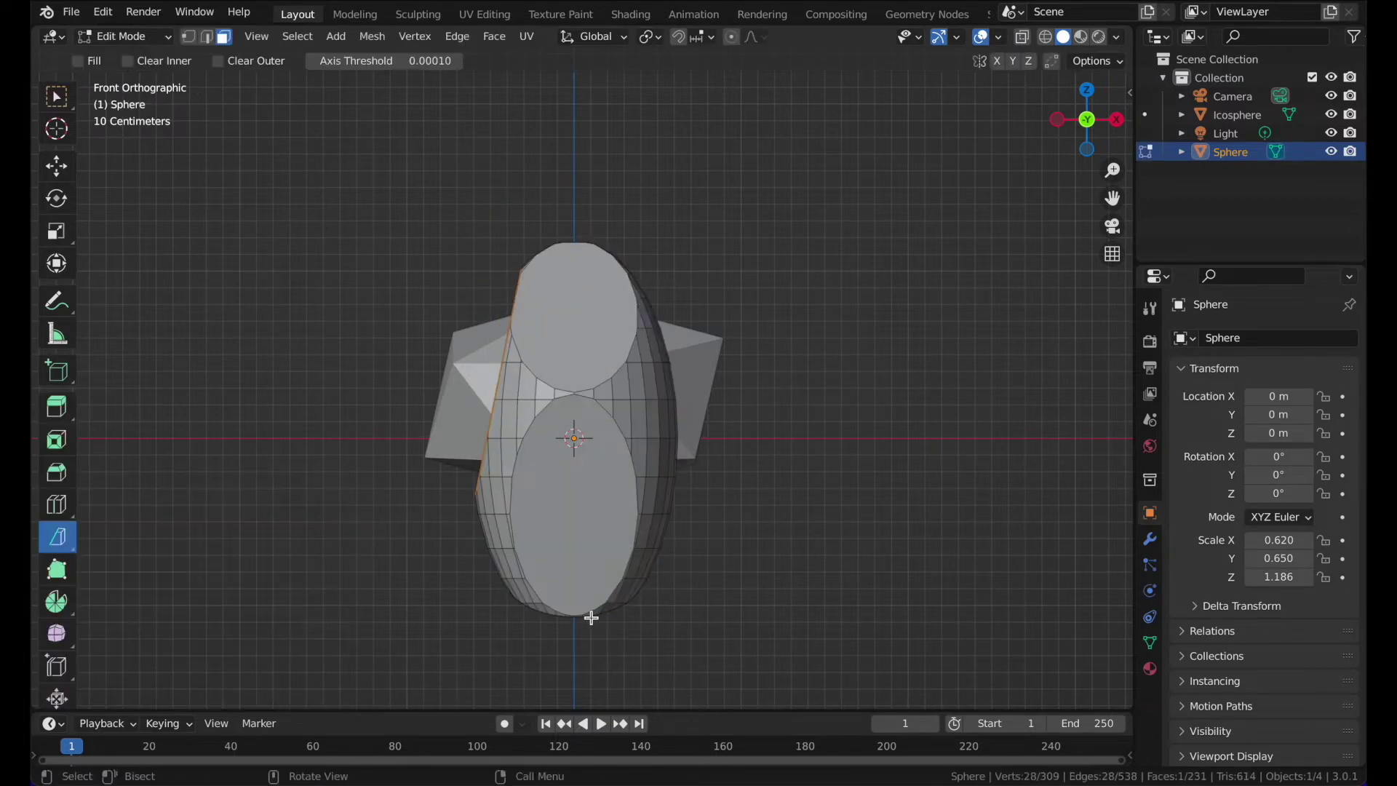
pyautogui.moveTo(591, 617); pyautogui.dragTo(705, 465)
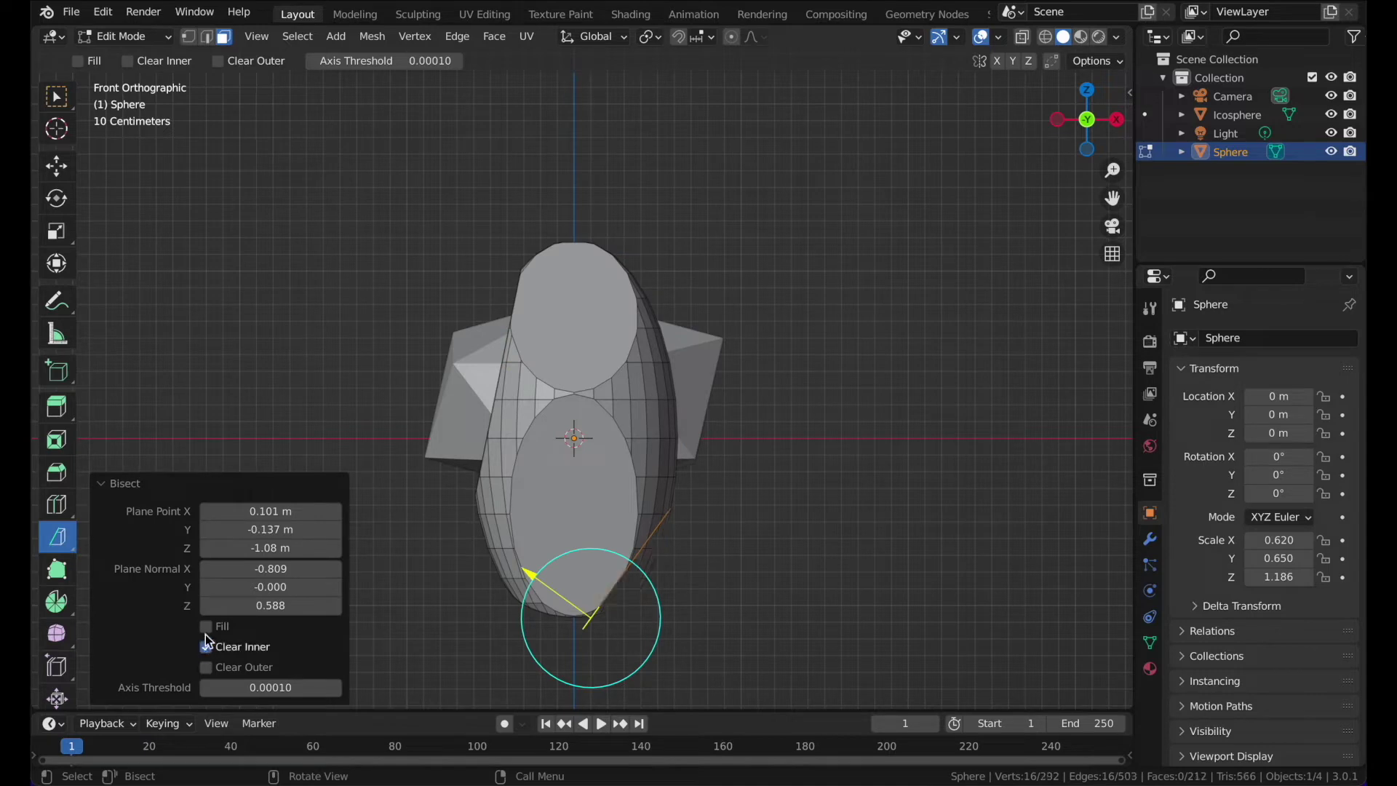
pyautogui.click(730, 474)
# Cut a filled facet down the right side, clearing the outer part.
pyautogui.press('a')
pyautogui.moveTo(646, 309); pyautogui.dragTo(633, 602)
pyautogui.click(206, 646)
pyautogui.click(206, 646)
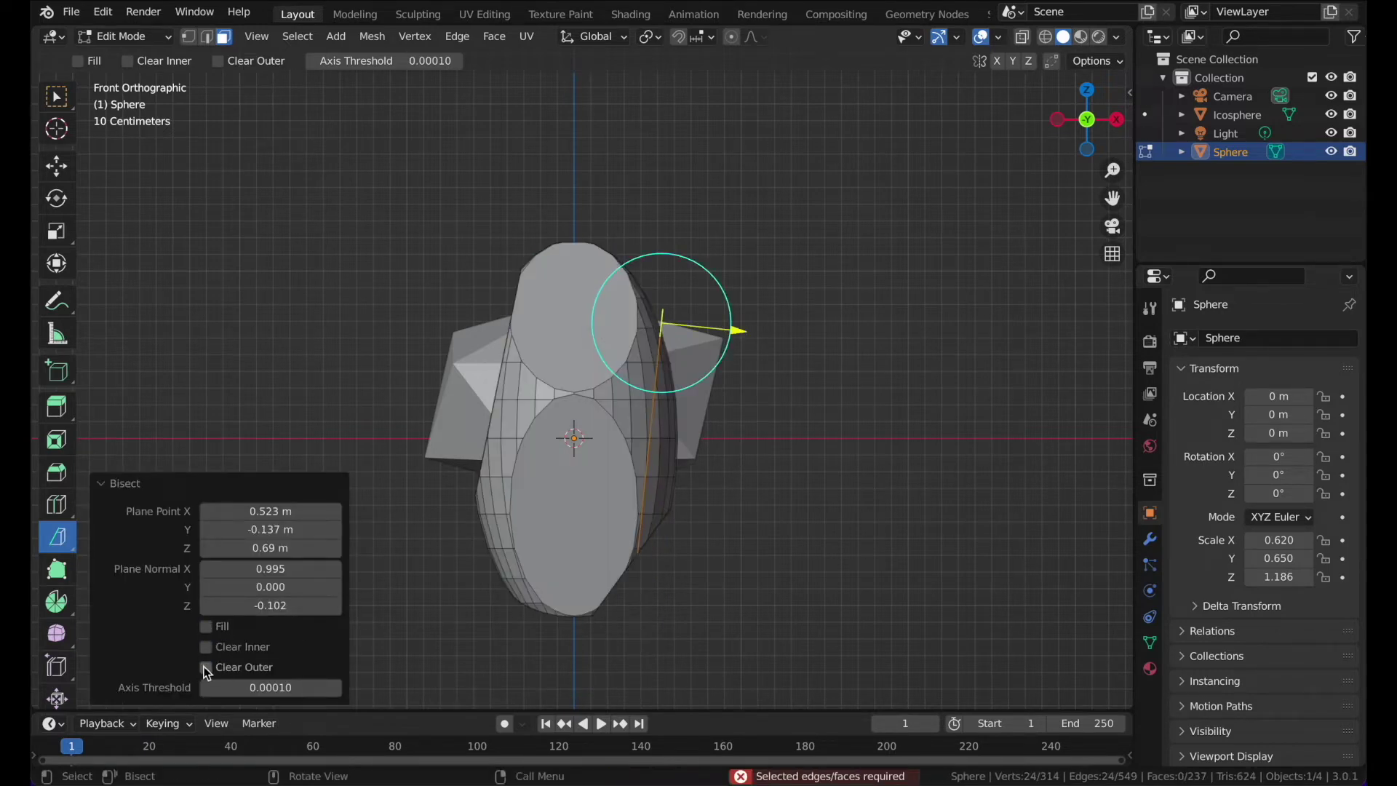
pyautogui.click(206, 667)
pyautogui.click(206, 628)
pyautogui.press('Tab')
pyautogui.moveTo(910, 356); pyautogui.dragTo(735, 353, button='middle')
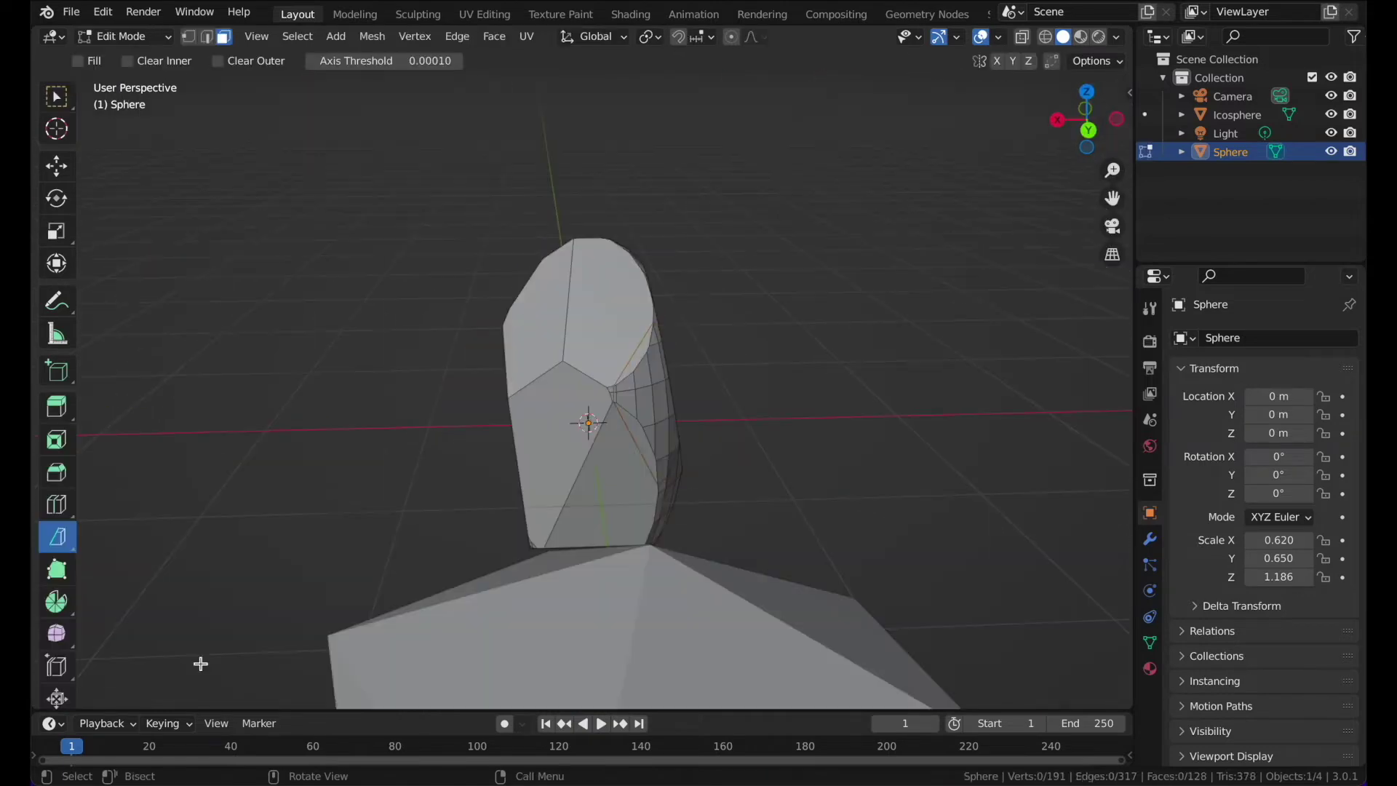
pyautogui.moveTo(437, 521); pyautogui.dragTo(518, 487, button='middle')
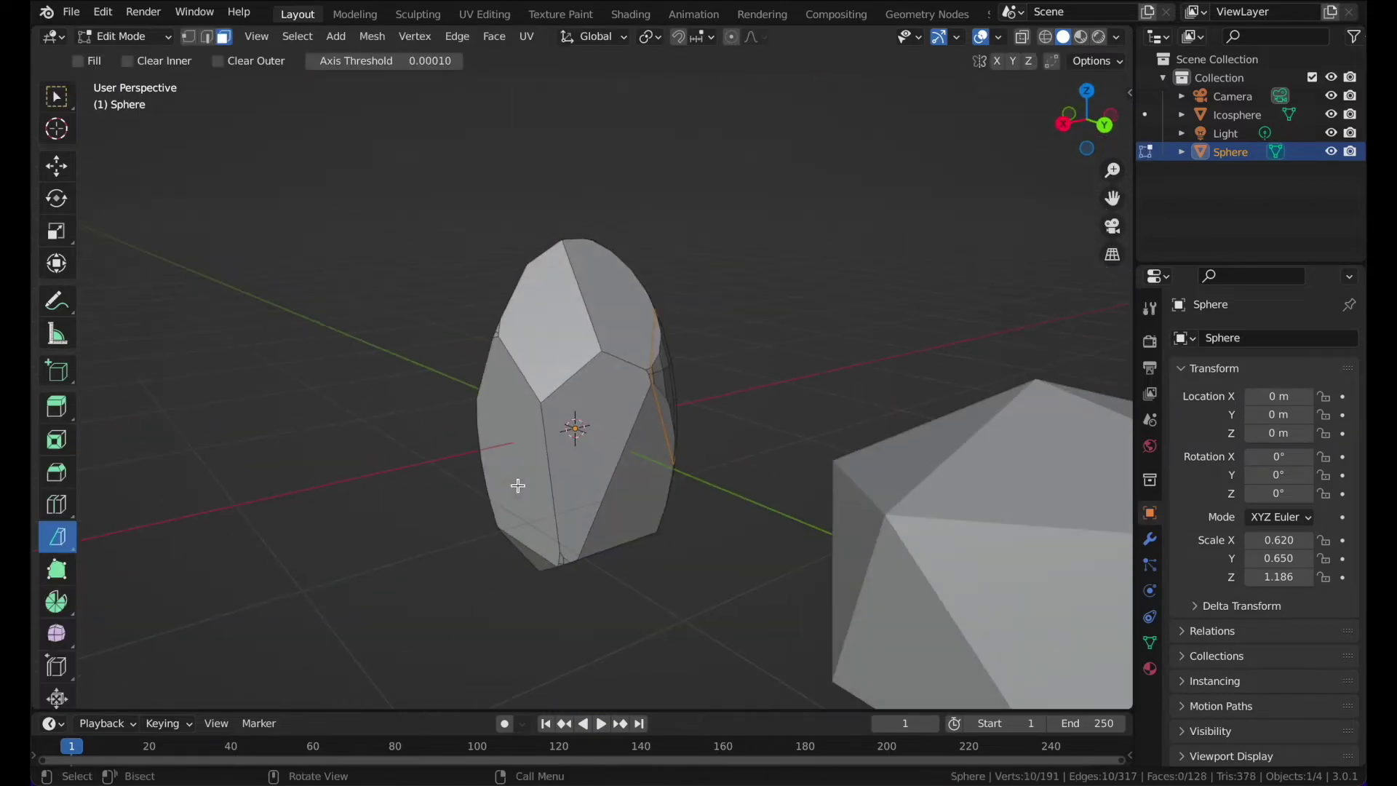
# Slice a filled facet off the upper right, clearing the outer part.
pyautogui.press('a')
pyautogui.moveTo(647, 315); pyautogui.dragTo(695, 489)
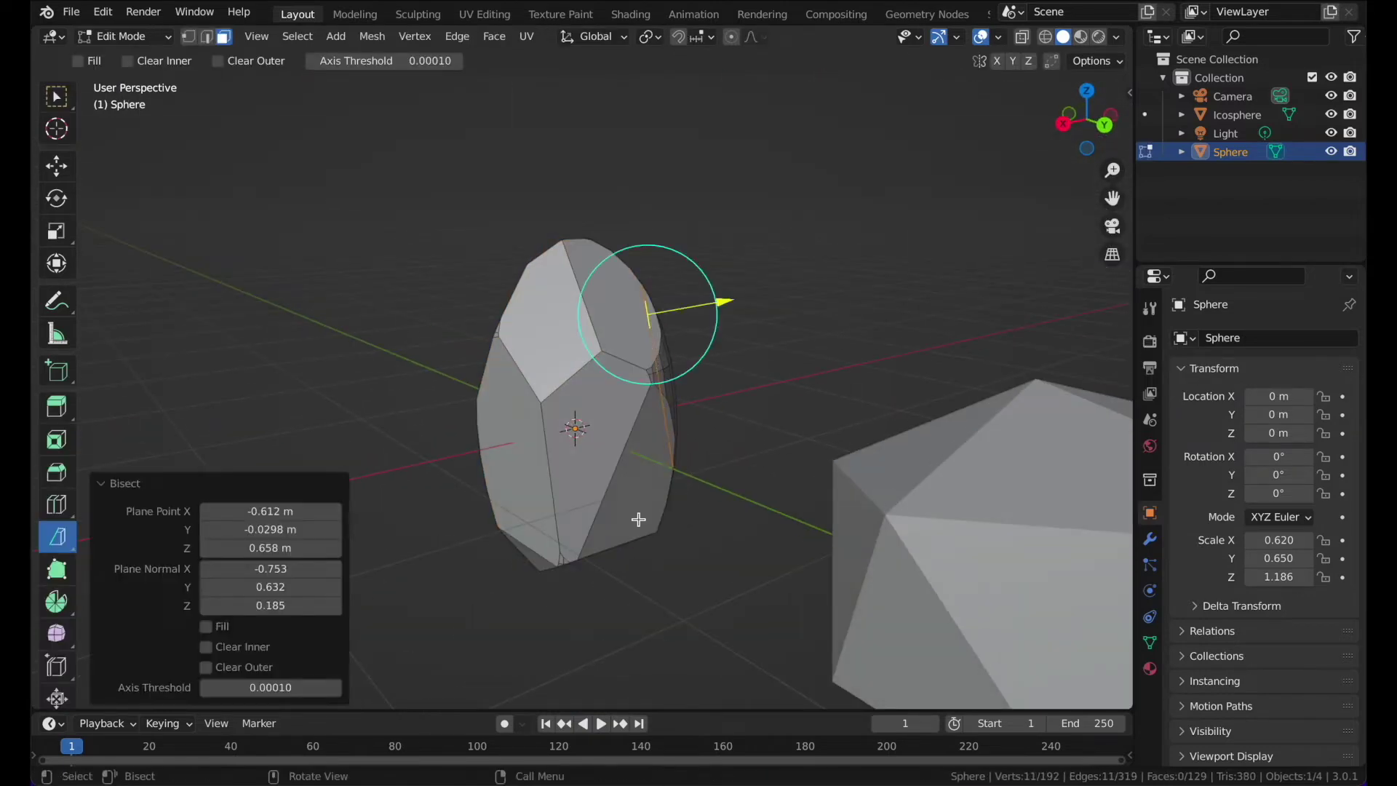
pyautogui.click(206, 666)
pyautogui.click(206, 626)
pyautogui.moveTo(509, 466); pyautogui.dragTo(535, 461, button='middle')
# Bisect across the rock's front with Clear Inner and Fill.
pyautogui.press('a')
pyautogui.moveTo(472, 423); pyautogui.dragTo(511, 646)
pyautogui.moveTo(509, 466); pyautogui.dragTo(545, 452, button='middle')
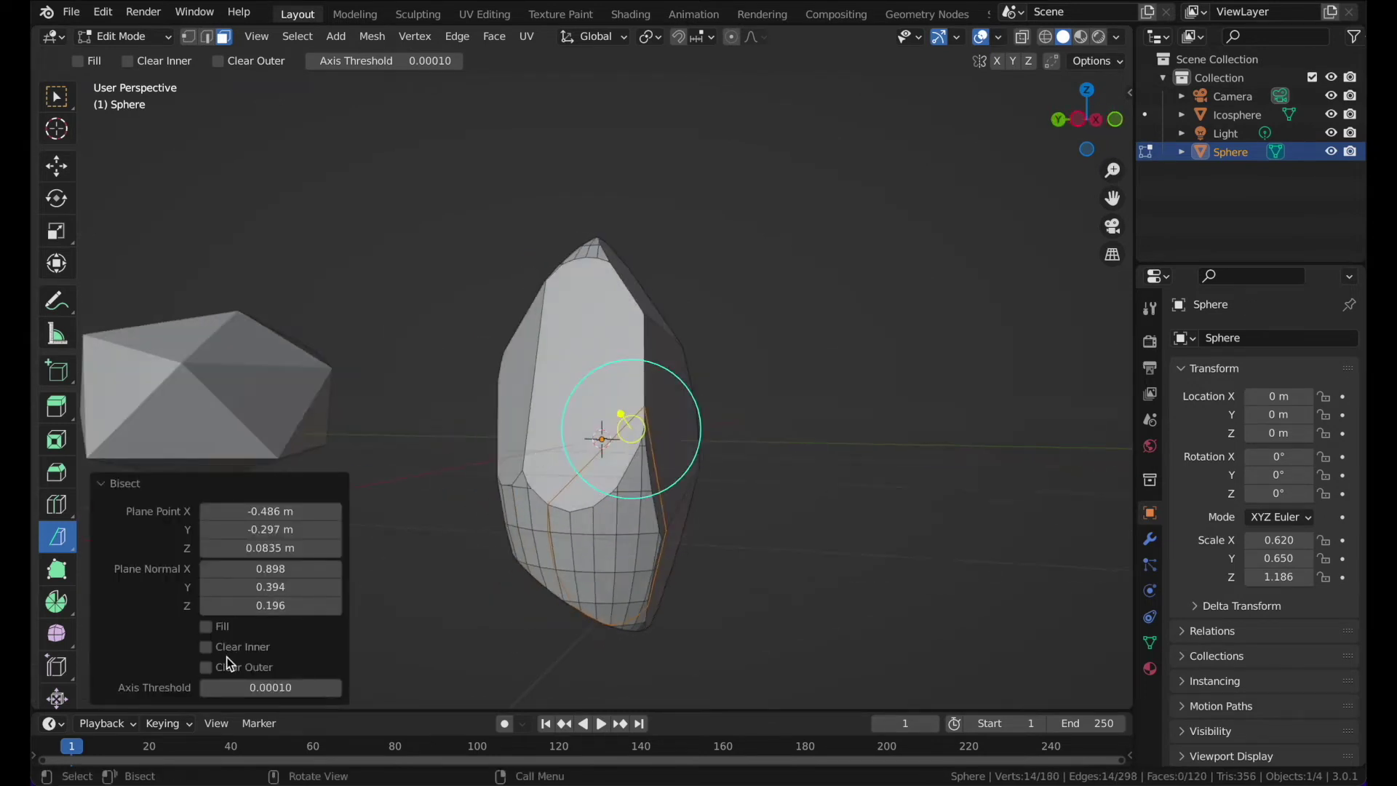
pyautogui.click(228, 665)
pyautogui.click(206, 667)
pyautogui.click(206, 646)
pyautogui.click(206, 626)
pyautogui.moveTo(480, 510); pyautogui.dragTo(502, 451, button='middle')
# Slice another filled facet off the rock, clearing the inner side.
pyautogui.press('a')
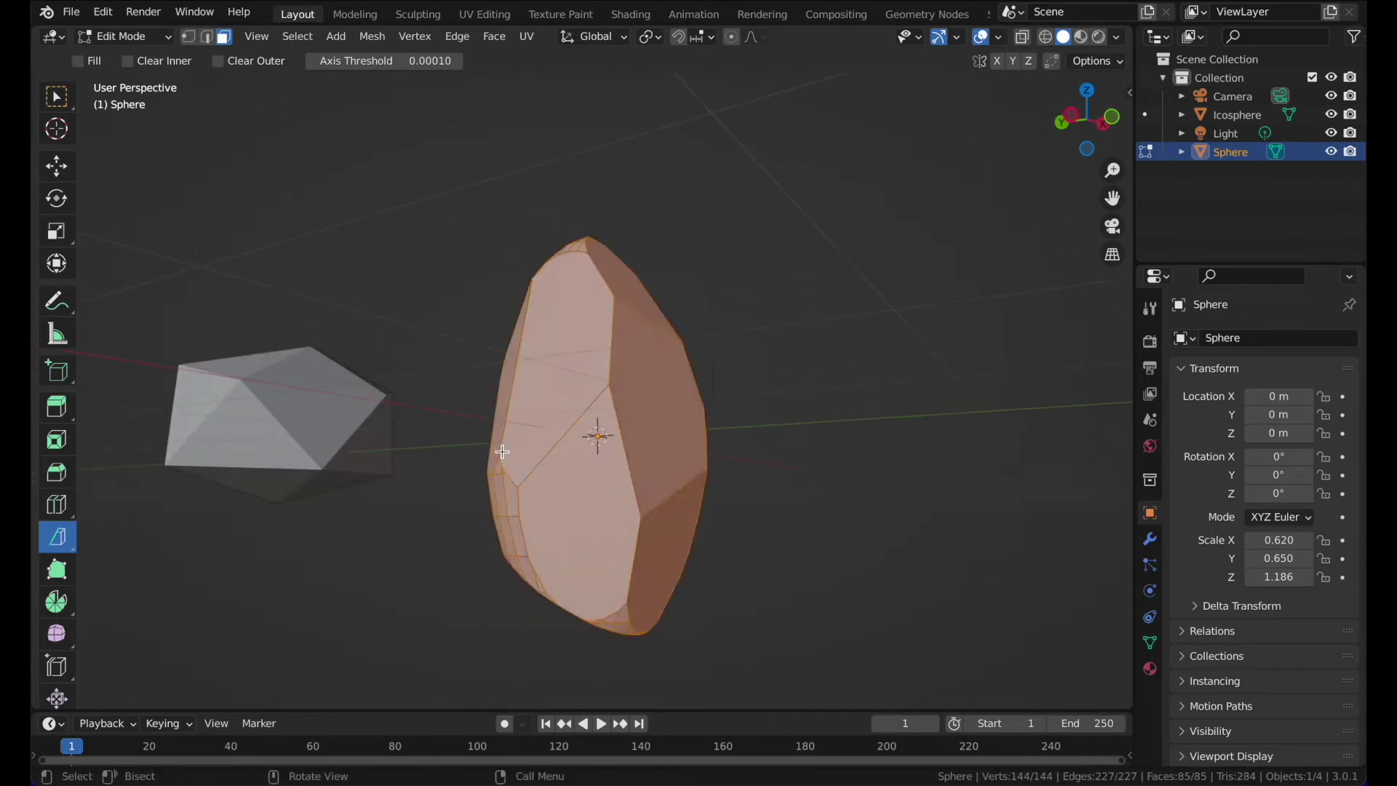
pyautogui.moveTo(501, 450); pyautogui.dragTo(553, 613)
pyautogui.click(207, 646)
pyautogui.click(206, 626)
pyautogui.moveTo(520, 435)
pyautogui.mouseDown(button='middle')
pyautogui.moveTo(613, 430)
pyautogui.moveTo(583, 571)
pyautogui.mouseUp(button='middle')
# Cut off the rock's lower left corner, choosing which side to clear.
pyautogui.moveTo(506, 566); pyautogui.dragTo(613, 646)
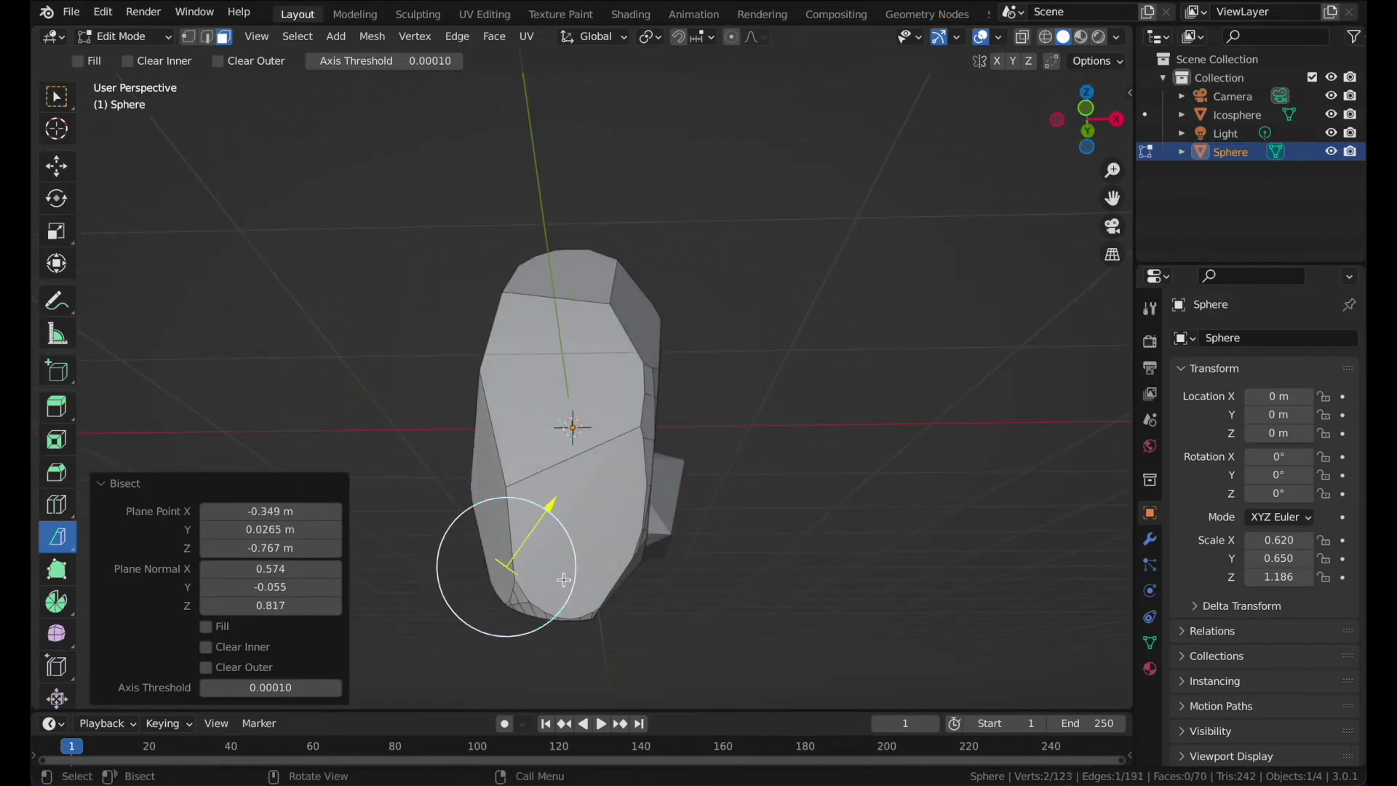
pyautogui.moveTo(564, 579); pyautogui.dragTo(692, 580, button='middle')
pyautogui.moveTo(691, 577); pyautogui.dragTo(537, 659)
pyautogui.click(206, 646)
pyautogui.click(206, 646)
pyautogui.click(206, 665)
# Scale the faceted sphere rock down along Z to 0.986.
pyautogui.press('Tab')
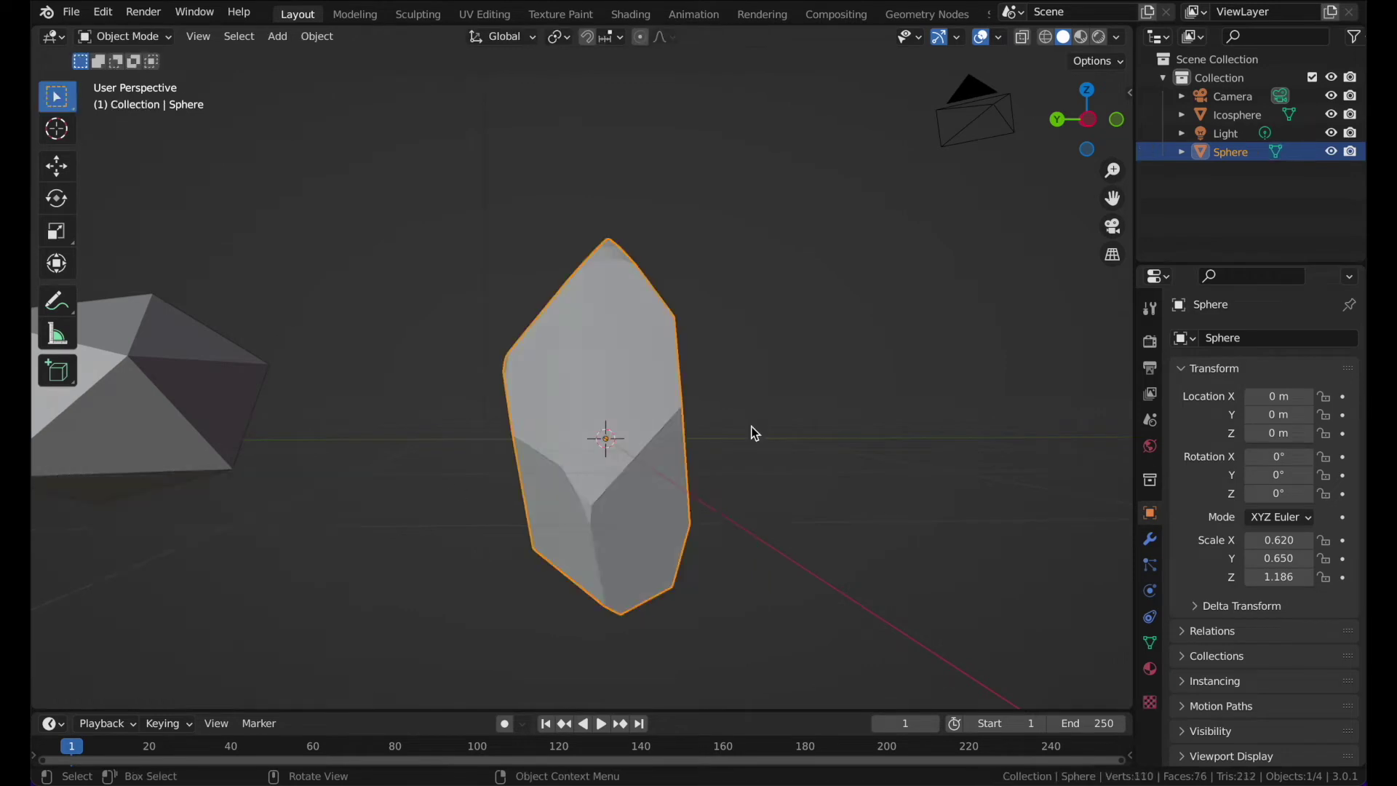
pyautogui.click(805, 344)
pyautogui.hscroll(10, 805, 343)
pyautogui.scroll(-5, 805, 343)
pyautogui.hscroll(10, 805, 343)
pyautogui.scroll(3, 804, 343)
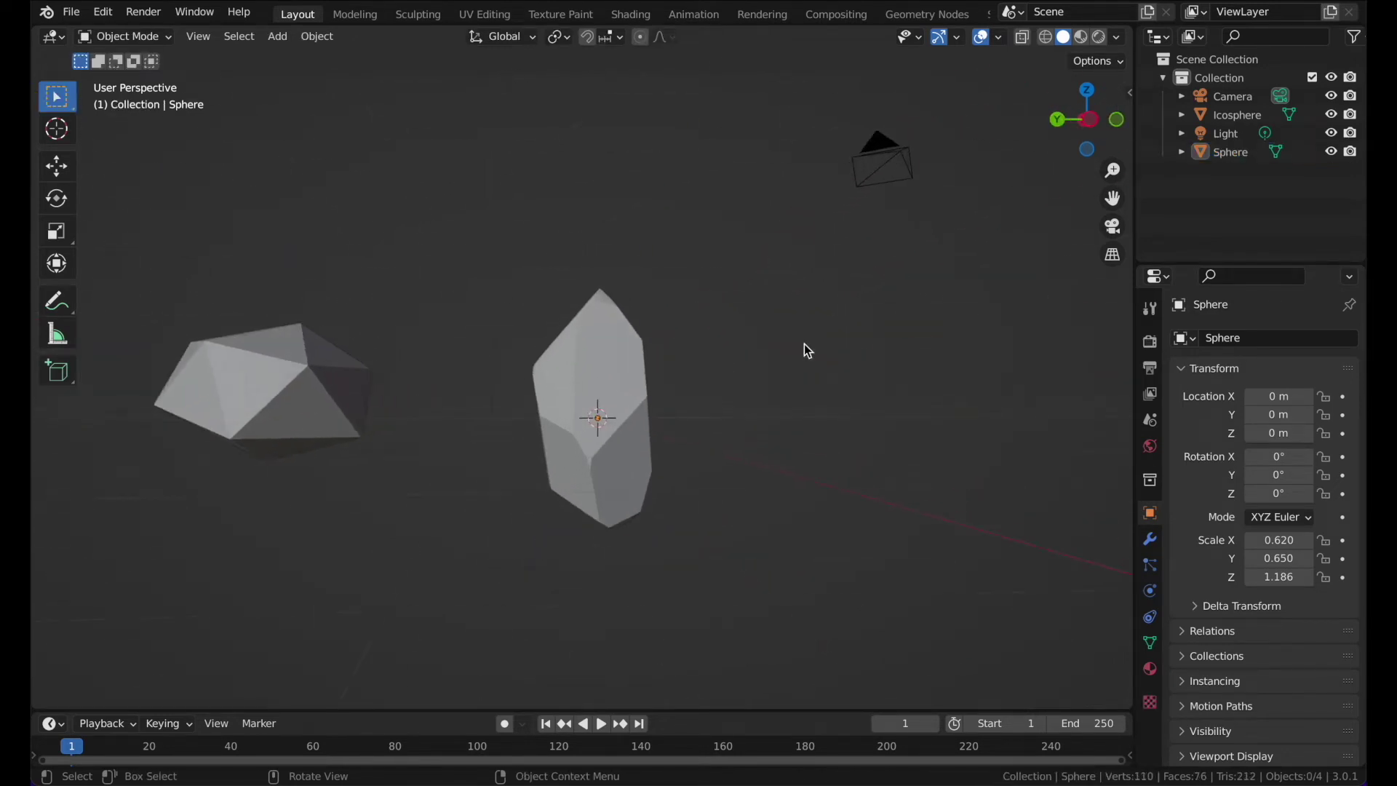
pyautogui.click(611, 412)
pyautogui.moveTo(611, 412); pyautogui.dragTo(612, 412, button='middle')
pyautogui.press('s')
pyautogui.press('z')
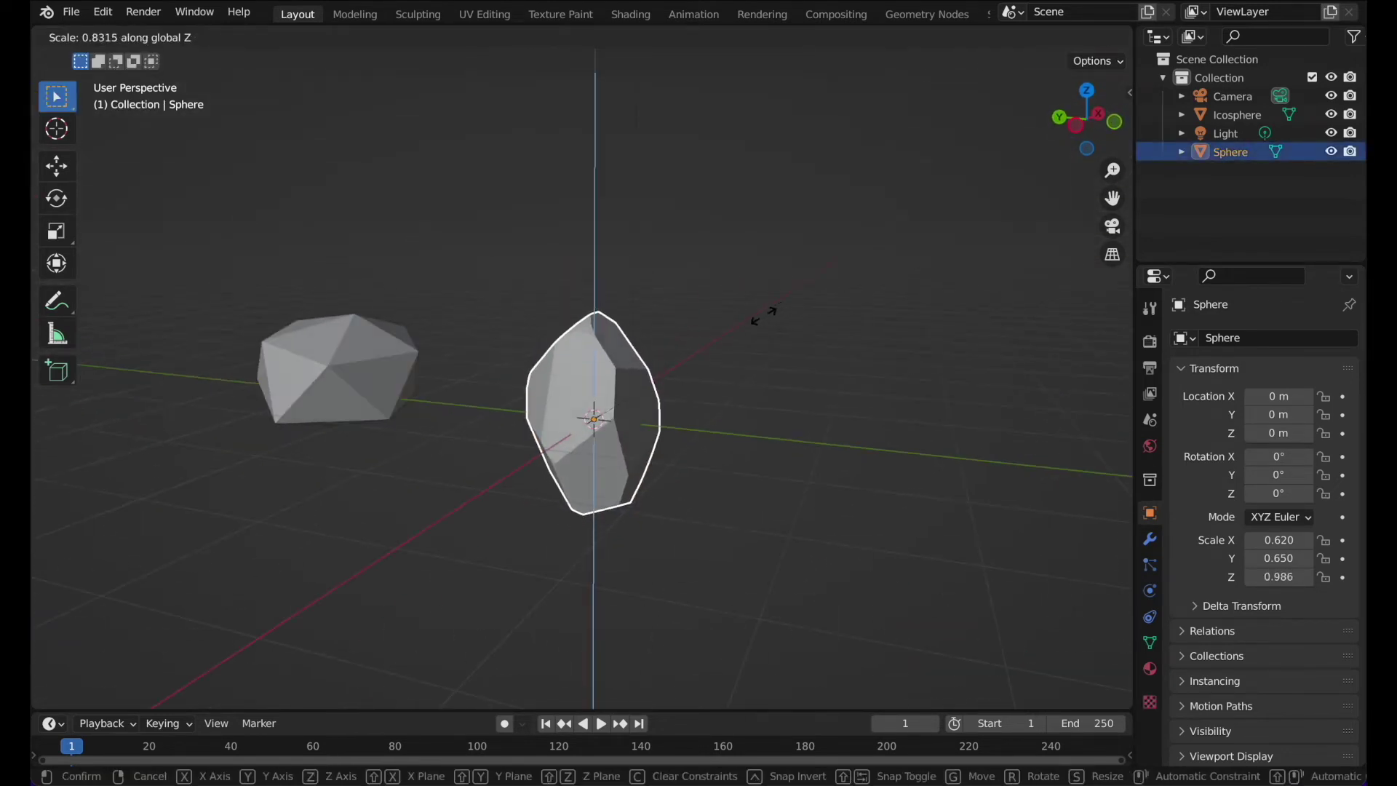
pyautogui.click(764, 314)
# Select the Icosphere and enter Edit Mode, framing it in the view.
pyautogui.click(356, 372)
pyautogui.press('Tab')
pyautogui.moveTo(356, 372); pyautogui.dragTo(354, 373, button='middle')
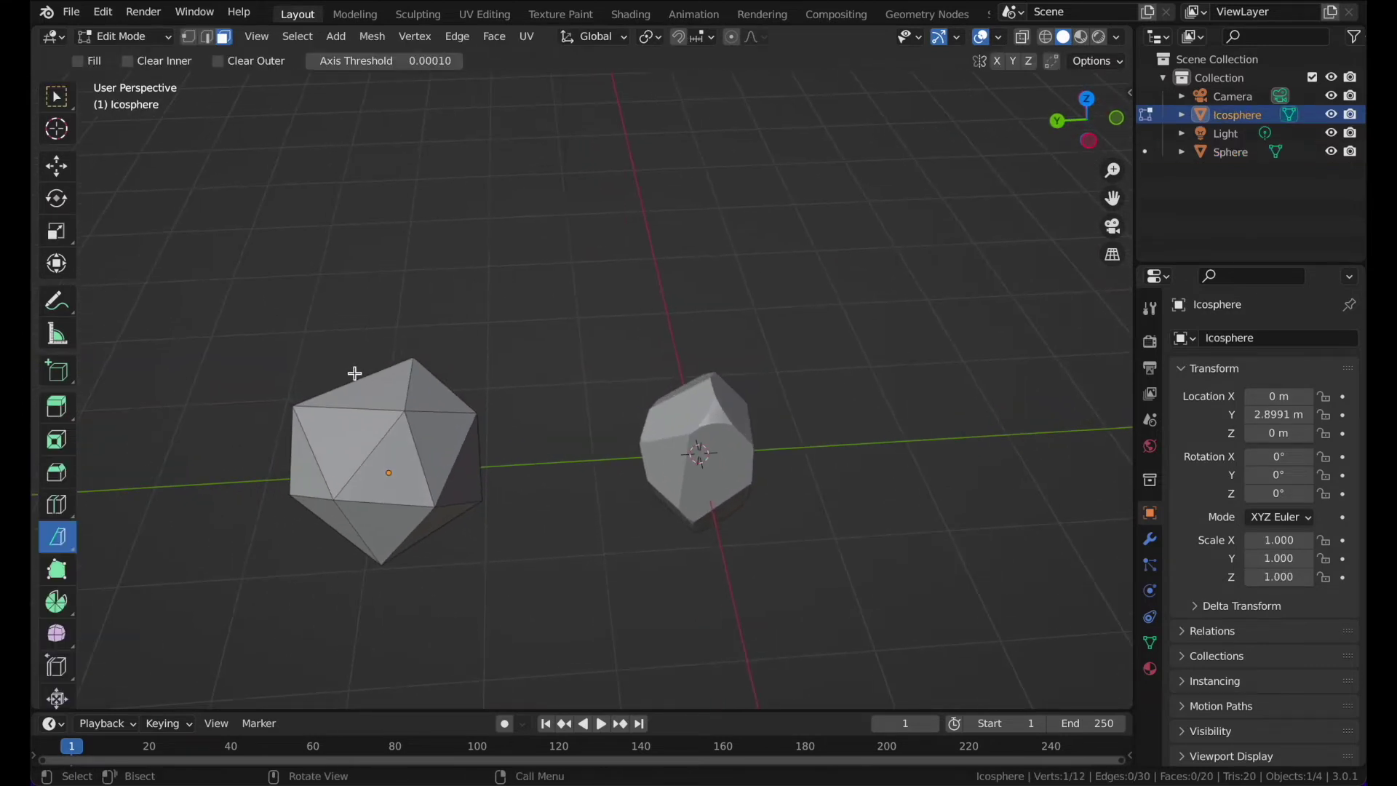
pyautogui.scroll(2, 354, 373)
pyautogui.keyDown('shift'); pyautogui.moveTo(363, 467); pyautogui.dragTo(466, 460, button='middle'); pyautogui.keyUp('shift')
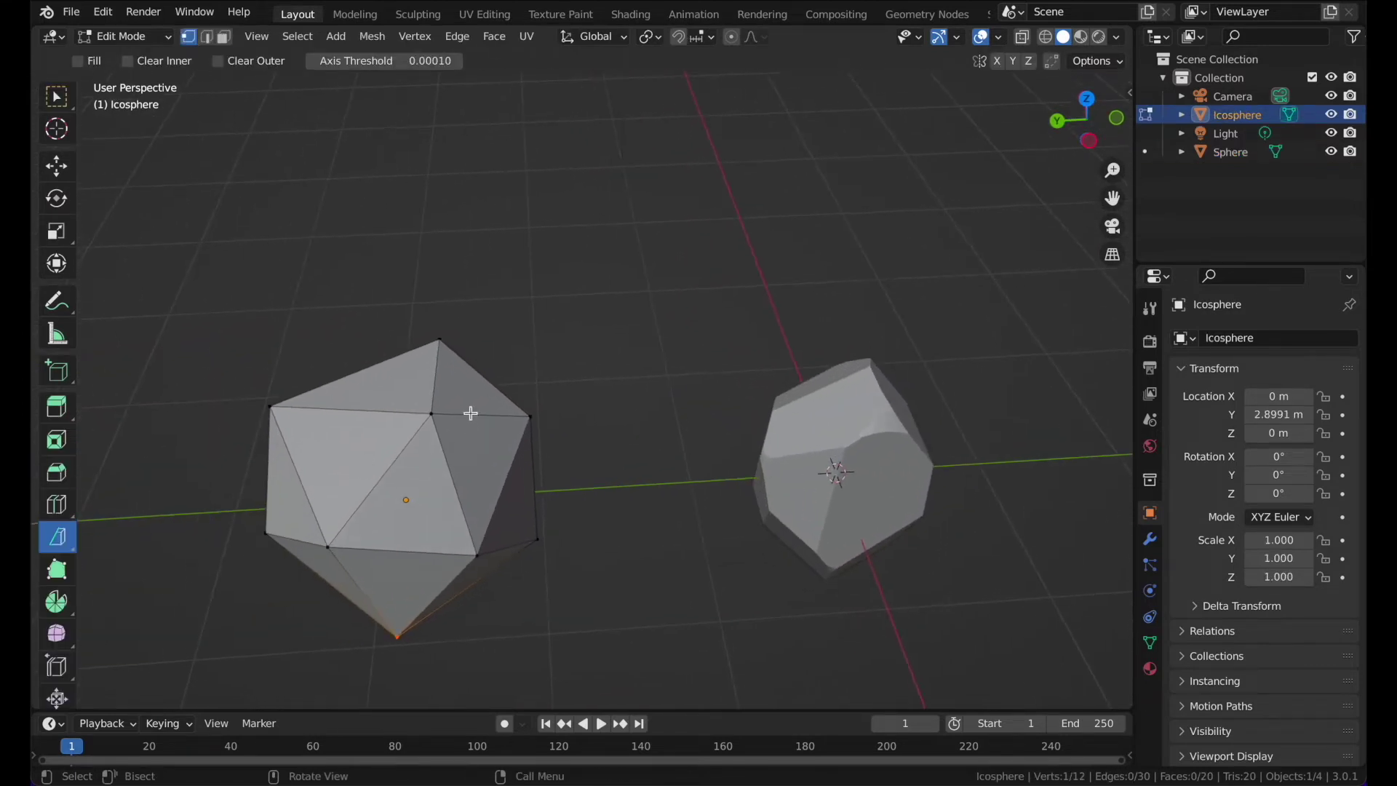
pyautogui.moveTo(415, 390); pyautogui.dragTo(478, 471)
pyautogui.moveTo(480, 471)
pyautogui.keyDown('shift'); pyautogui.mouseDown(button='middle')
pyautogui.moveTo(555, 473)
pyautogui.moveTo(509, 157)
pyautogui.mouseUp(button='middle'); pyautogui.keyUp('shift')
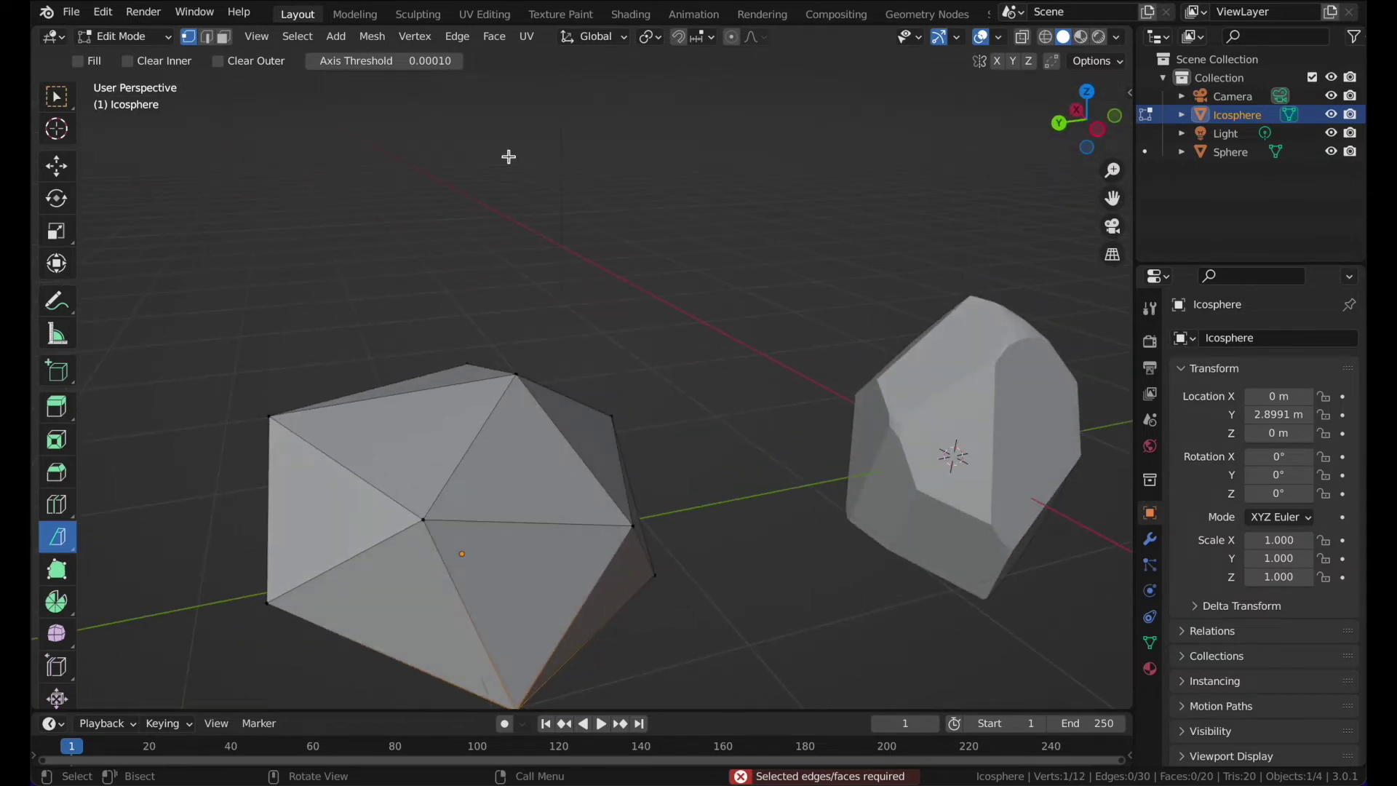
# Set snapping to Vertex and snap a top vertex onto the left vertex.
pyautogui.click(706, 40)
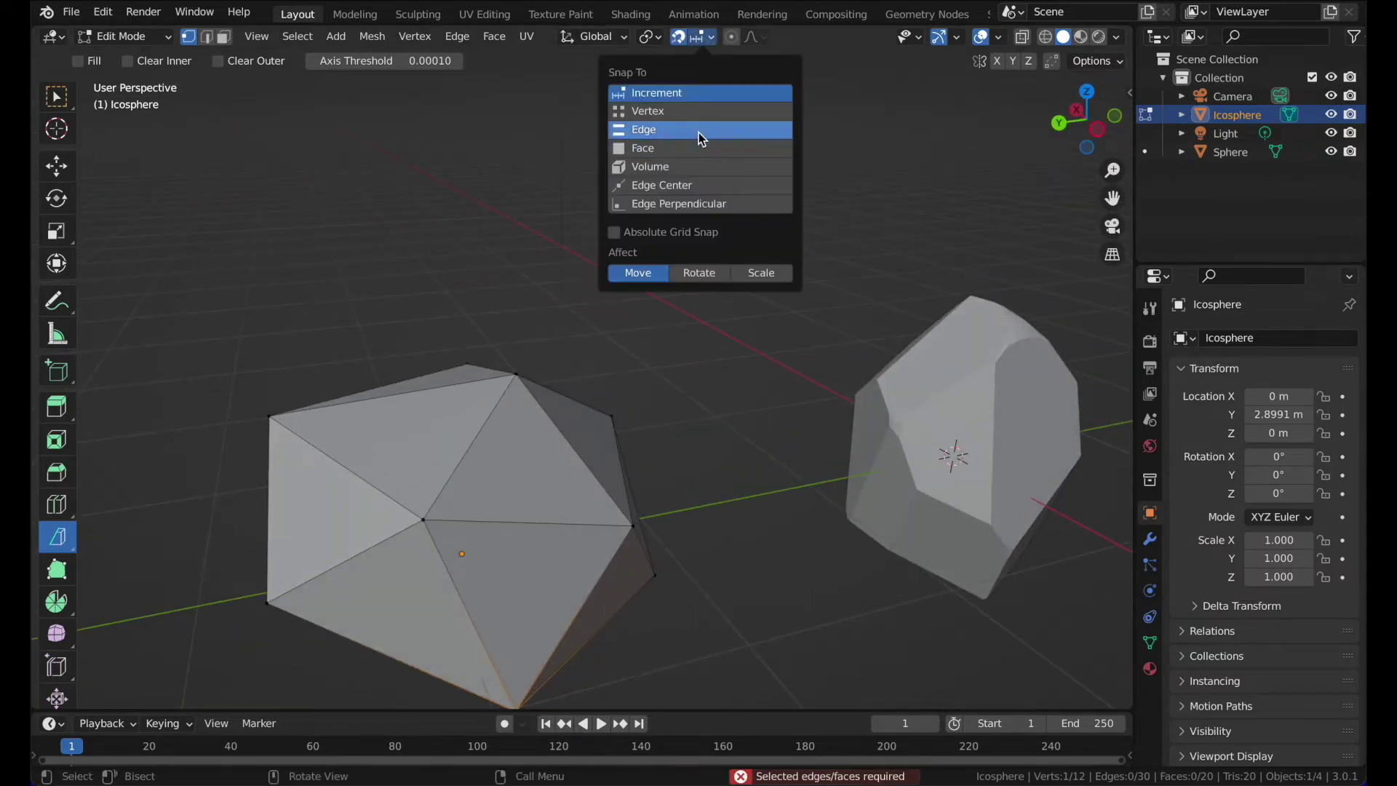
pyautogui.click(703, 110)
pyautogui.click(508, 371)
pyautogui.moveTo(508, 371); pyautogui.dragTo(507, 399, button='middle')
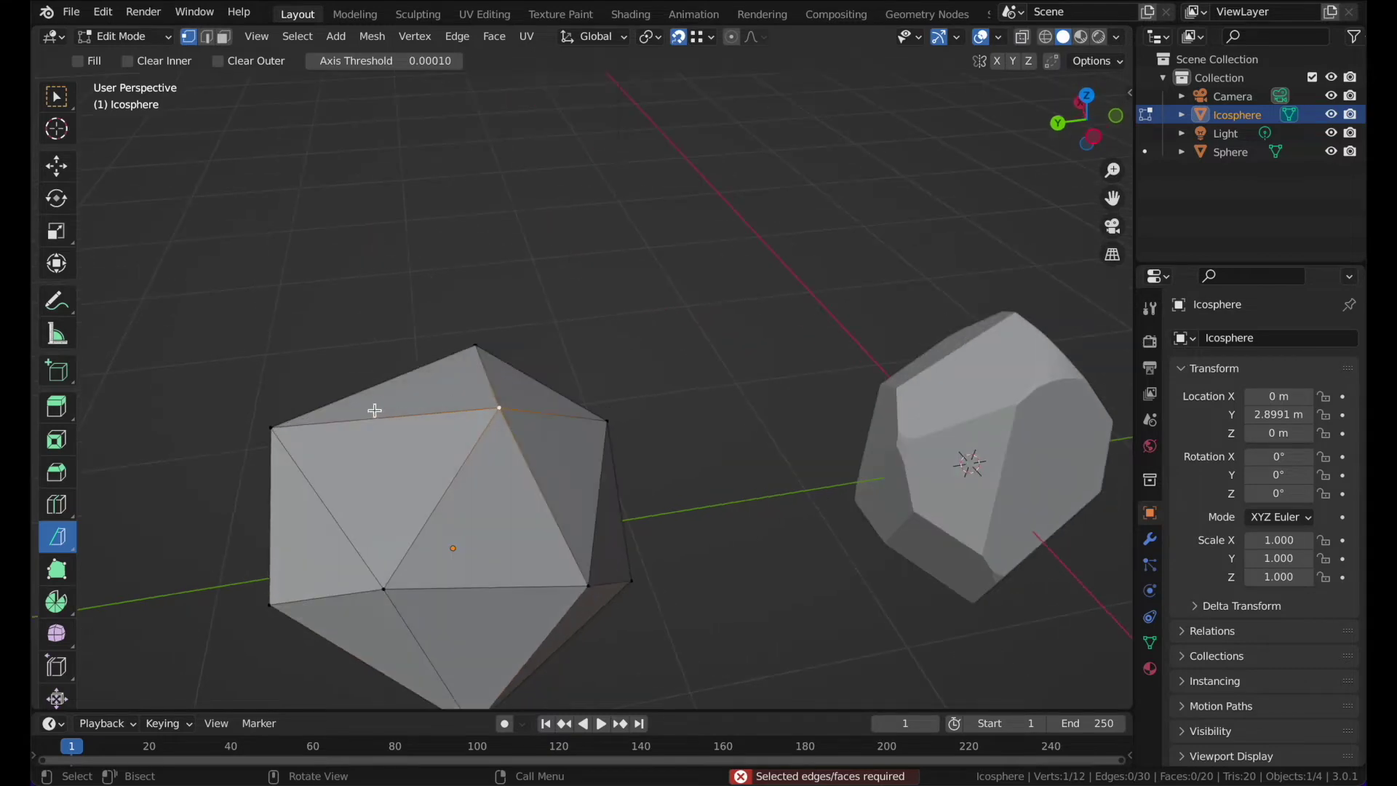
pyautogui.press('g')
pyautogui.click(278, 433)
# Snap another vertex onto the top vertex and reposition it.
pyautogui.moveTo(503, 508); pyautogui.dragTo(400, 341, button='middle')
pyautogui.press('Tab')
pyautogui.press('Tab')
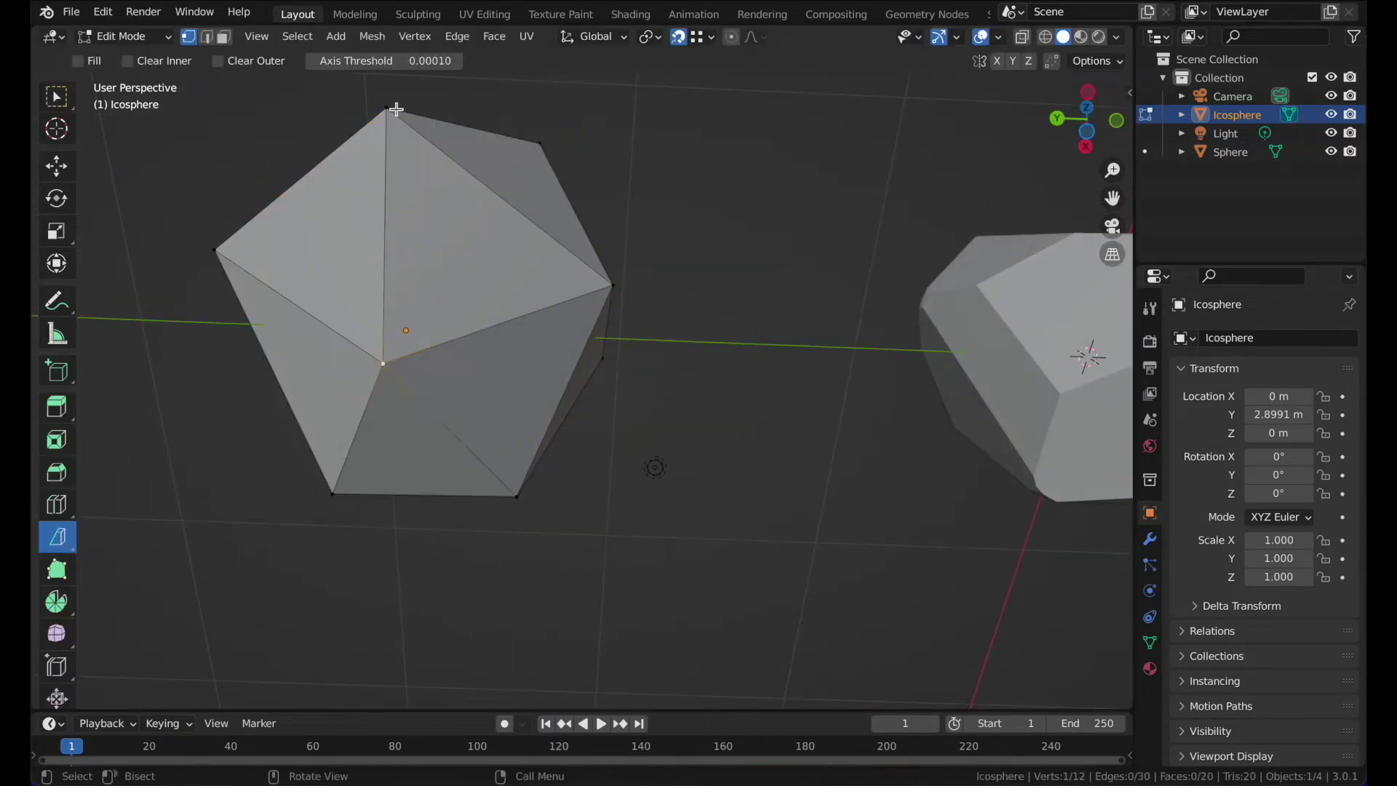
pyautogui.press('g')
pyautogui.click(393, 109)
pyautogui.moveTo(394, 109); pyautogui.dragTo(394, 115, button='middle')
pyautogui.press('Tab')
pyautogui.press('Tab')
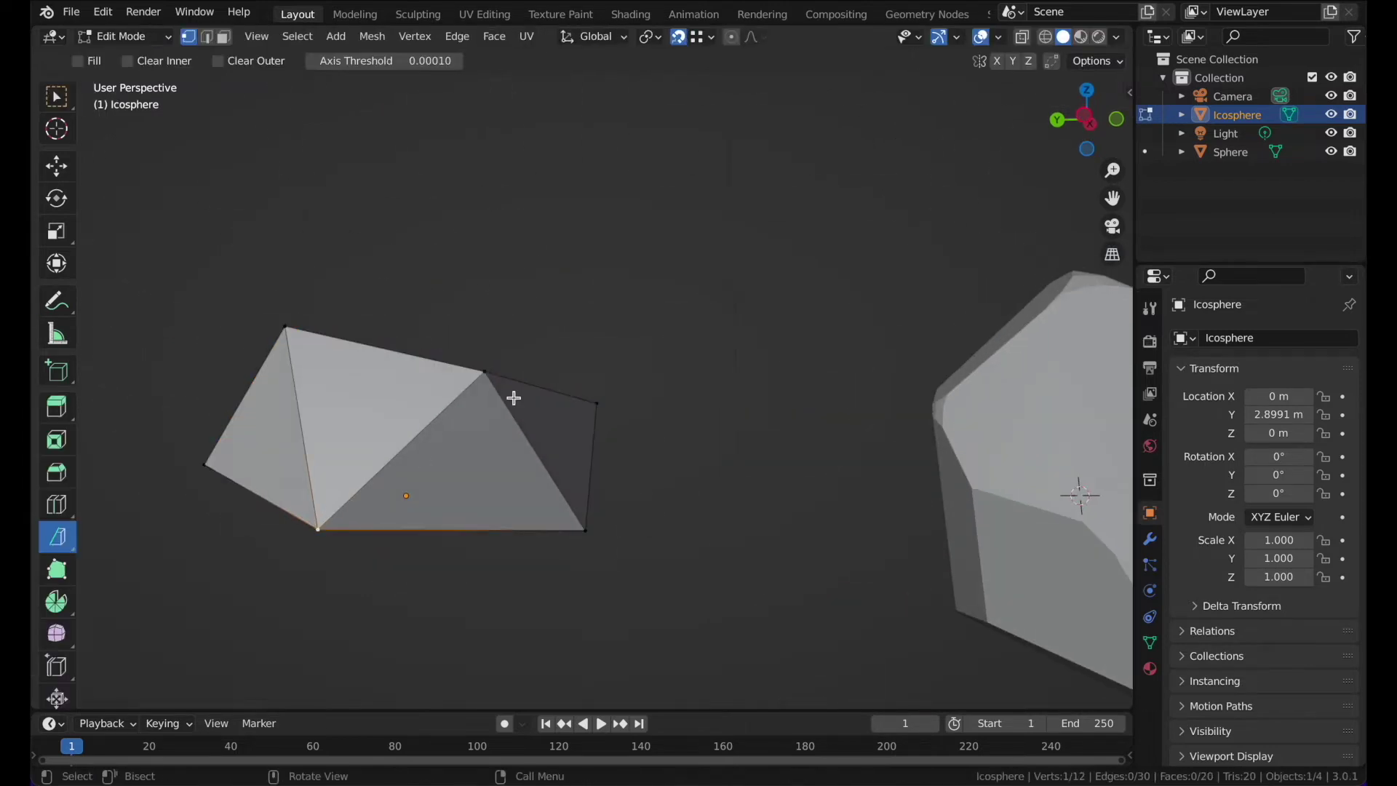
pyautogui.press('g')
pyautogui.click(483, 371)
pyautogui.press('Tab')
pyautogui.moveTo(508, 336); pyautogui.dragTo(499, 356, button='middle')
pyautogui.press('Tab')
# Move the icosphere's centre vertex up, then along X and along Z.
pyautogui.click(416, 512)
pyautogui.press('g')
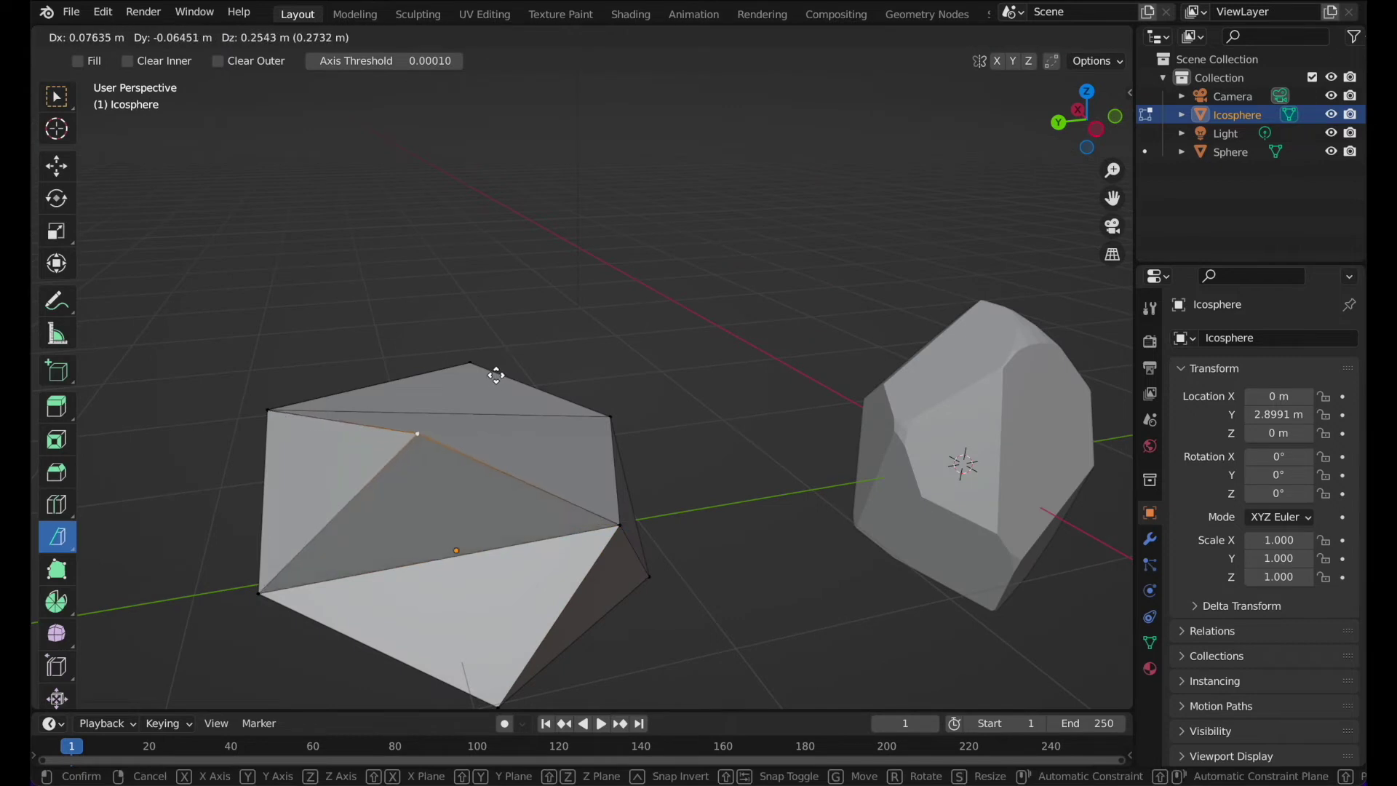
pyautogui.click(462, 416)
pyautogui.moveTo(463, 416); pyautogui.dragTo(463, 420, button='middle')
pyautogui.press('g')
pyautogui.press('x')
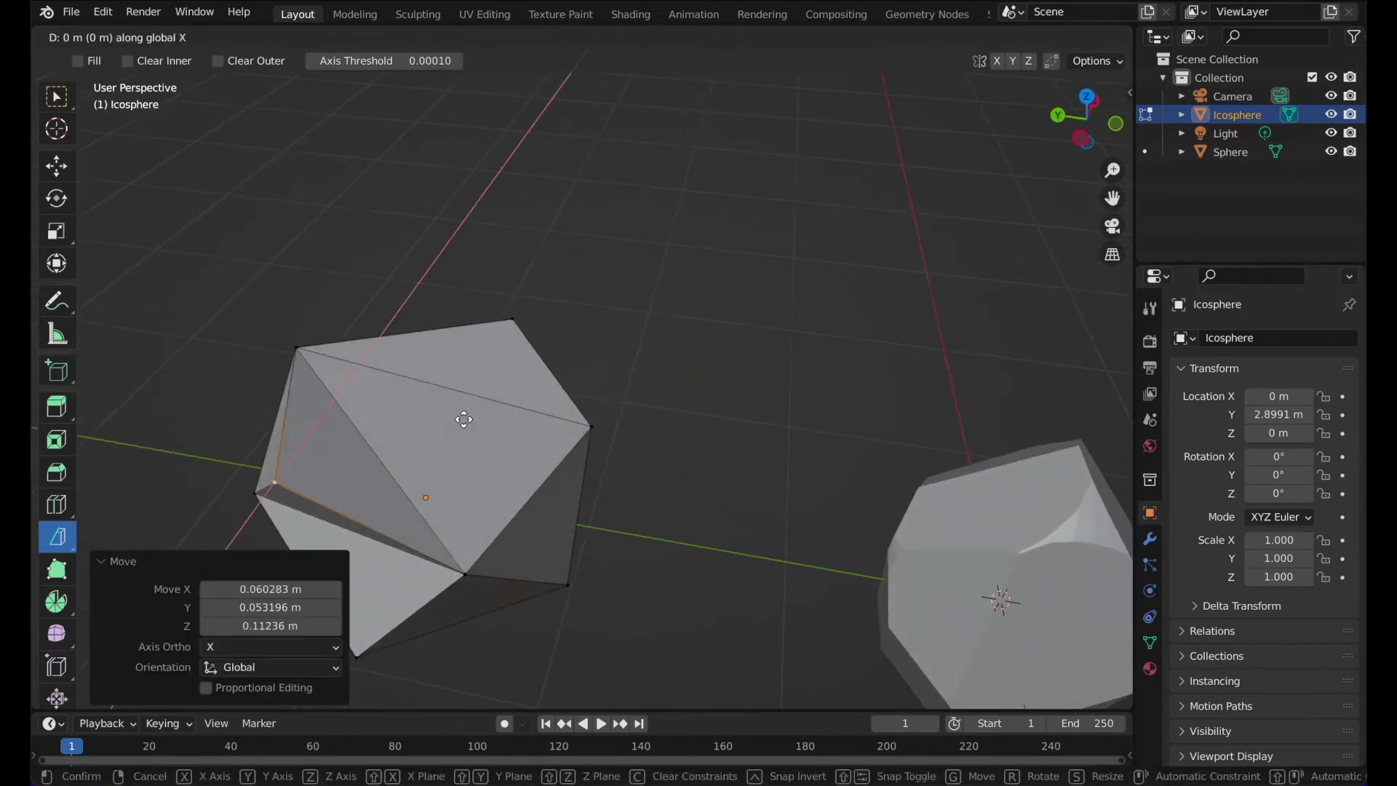
pyautogui.click(489, 368)
pyautogui.press('g')
pyautogui.press('z')
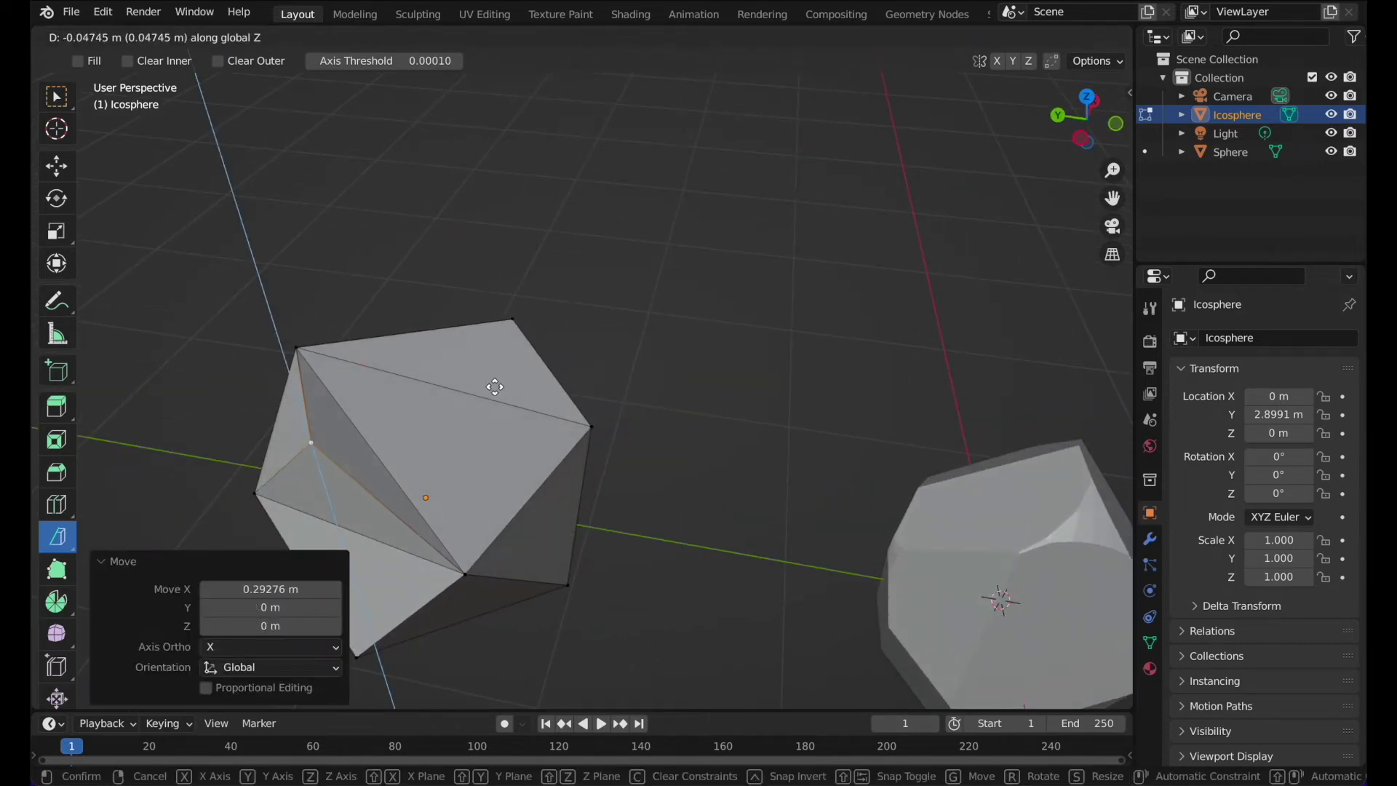
pyautogui.click(495, 386)
# Select all vertices and Merge by Distance, then return to Object Mode.
pyautogui.press('Tab')
pyautogui.moveTo(492, 394); pyautogui.dragTo(492, 395, button='middle')
pyautogui.press('Tab')
pyautogui.press('a')
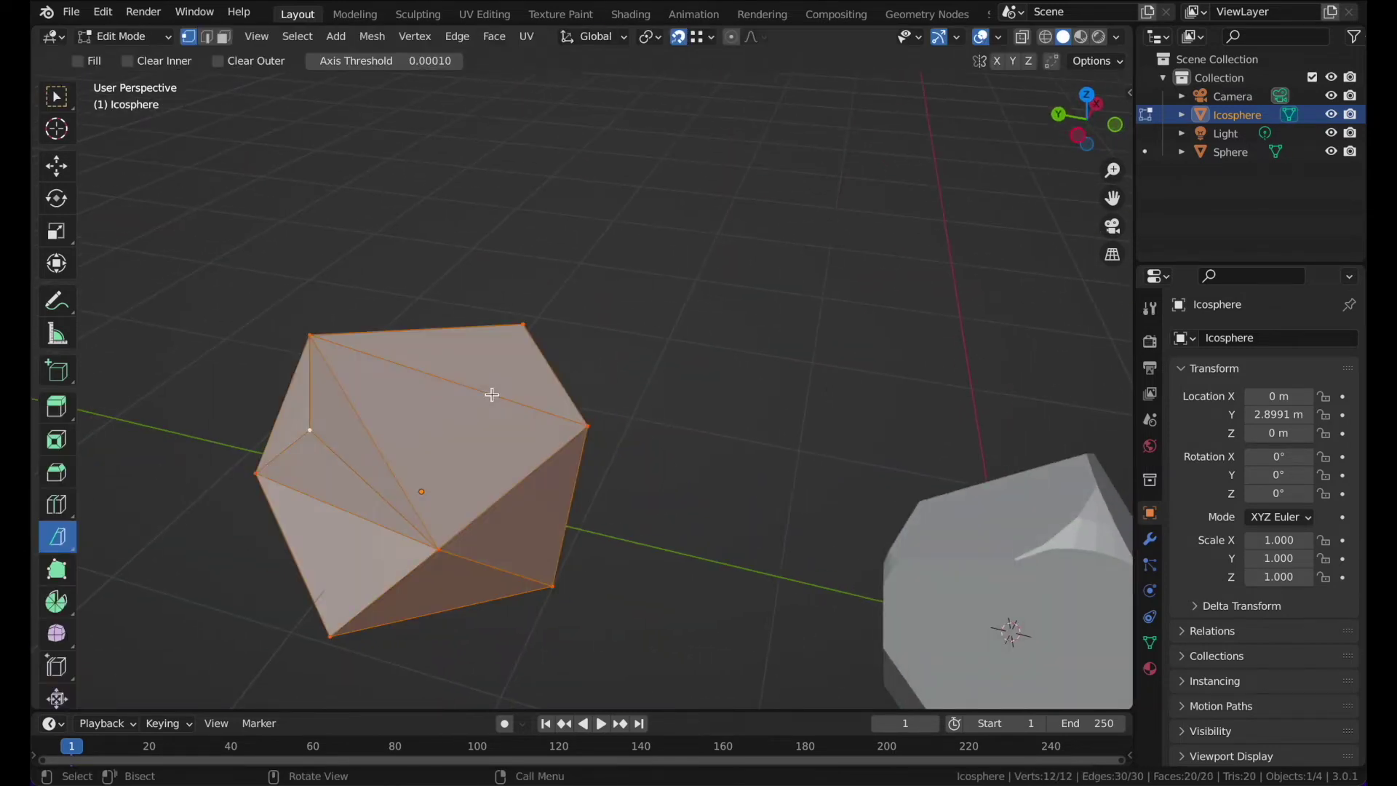
pyautogui.press('m')
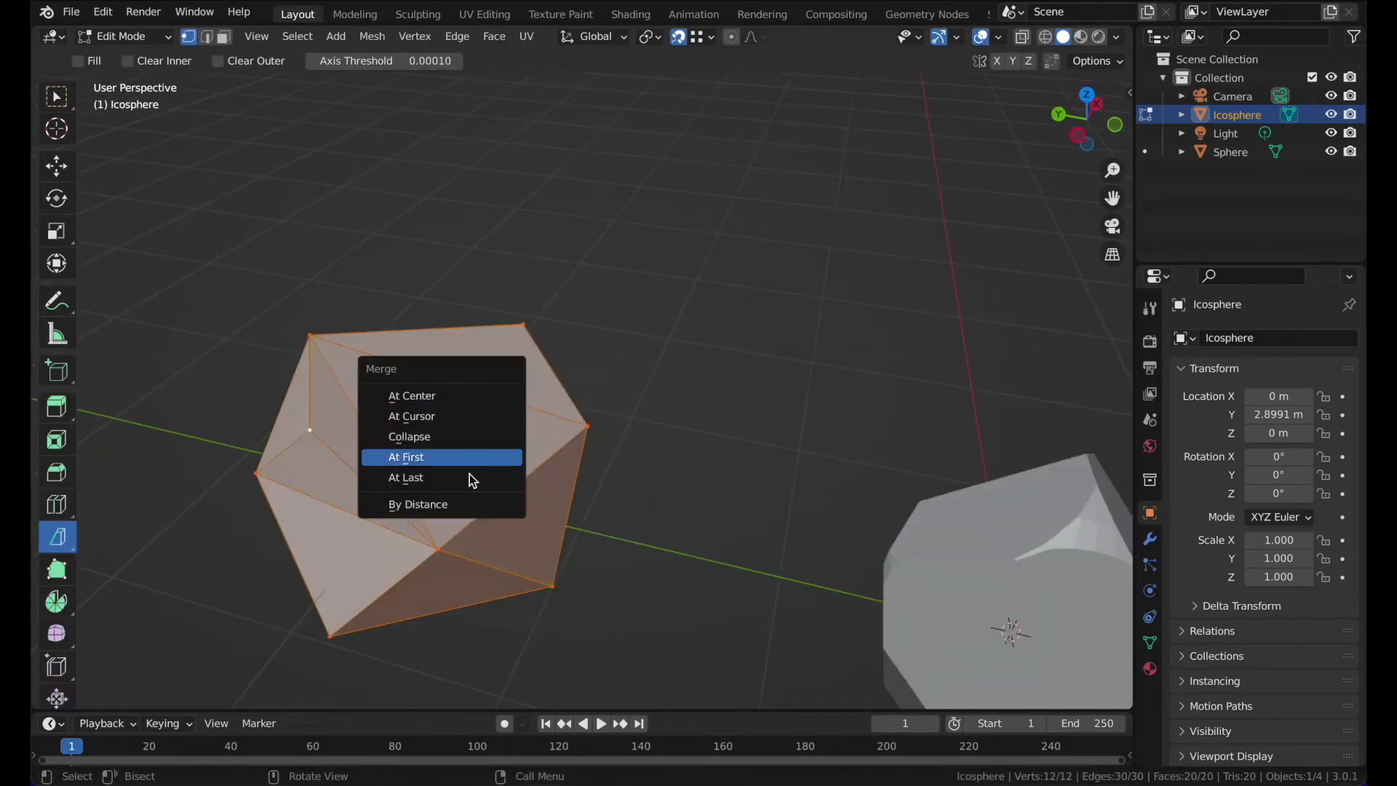
pyautogui.click(458, 504)
pyautogui.press('Tab')
pyautogui.click(600, 286)
pyautogui.scroll(-5, 600, 286)
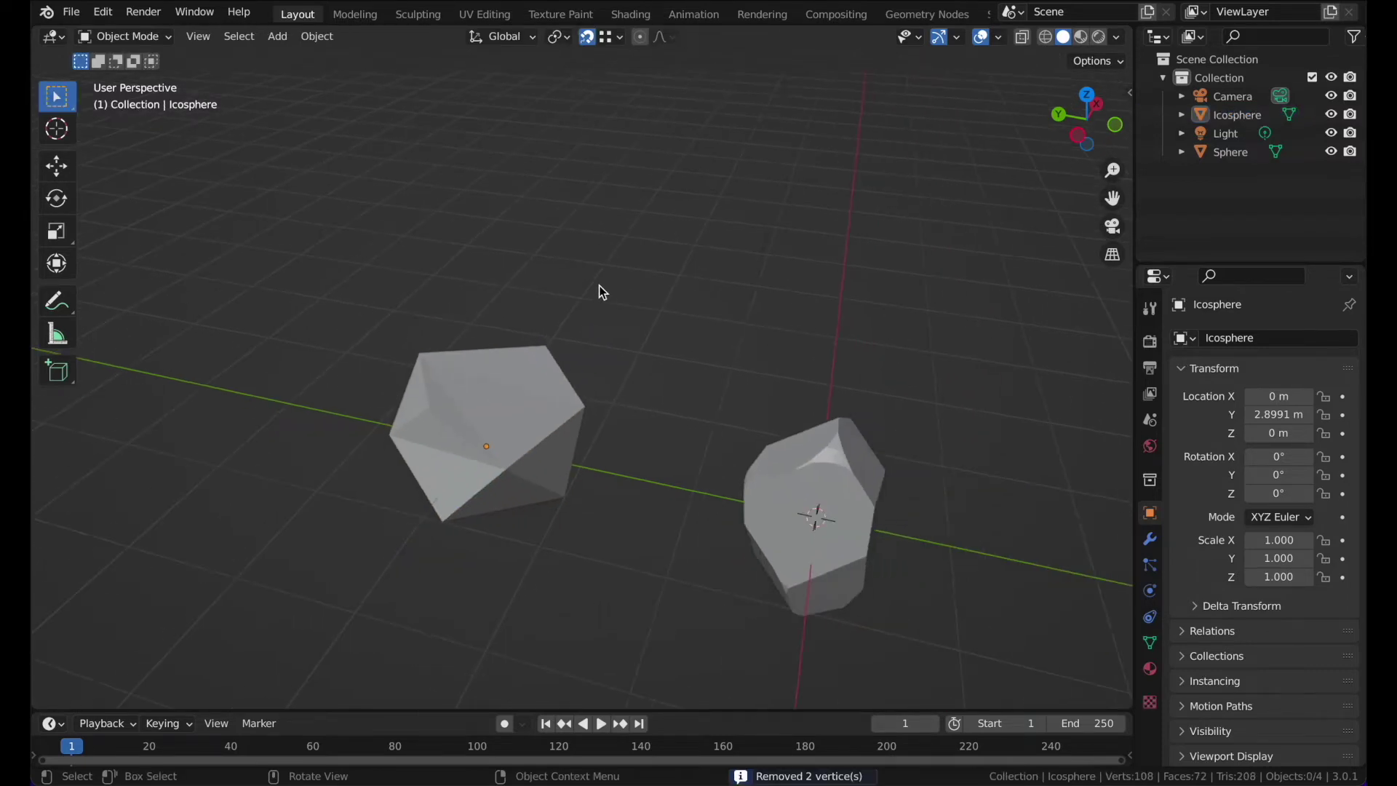
# Create a new material, Material.001, for the Sphere rock.
pyautogui.moveTo(604, 243); pyautogui.dragTo(603, 242, button='middle')
pyautogui.moveTo(602, 241); pyautogui.dragTo(603, 242, button='middle')
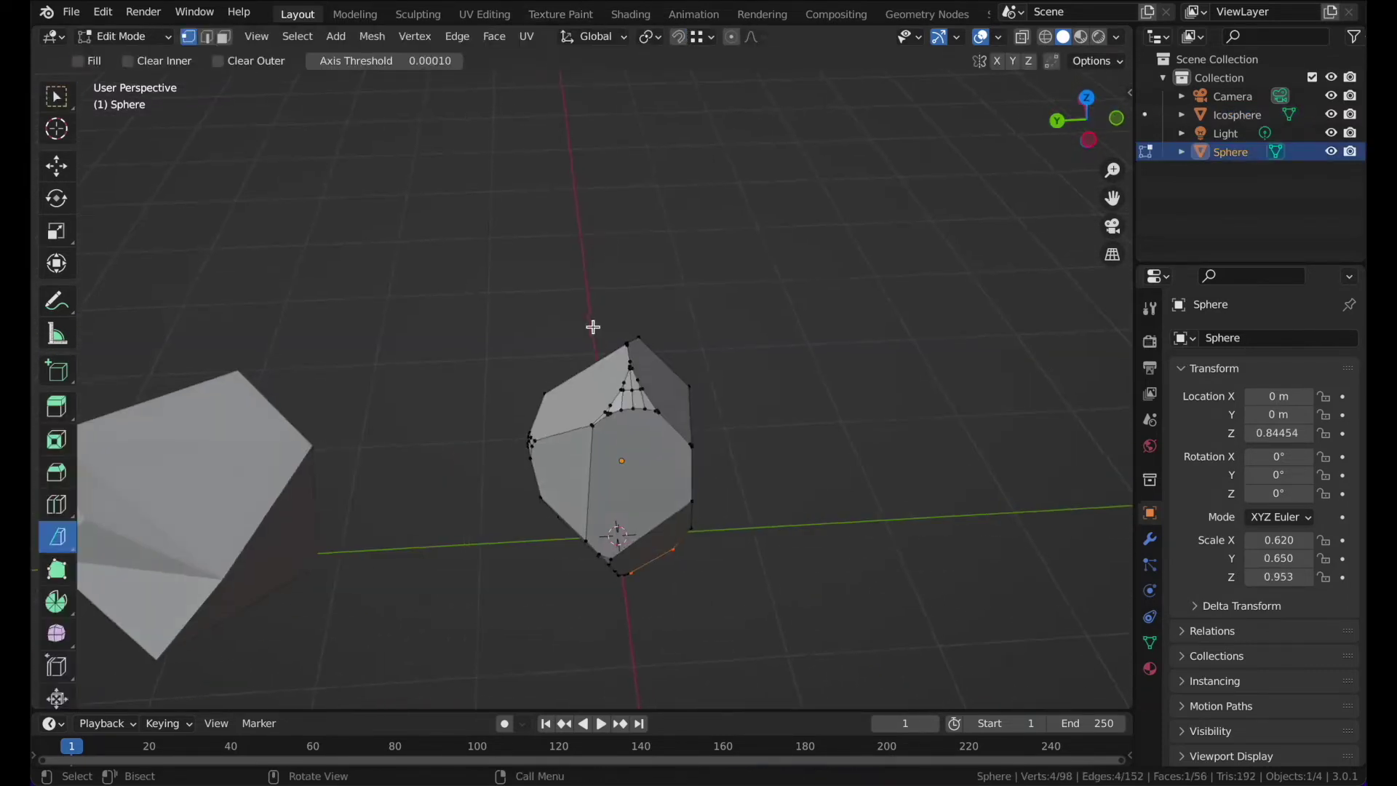
pyautogui.press('Tab')
pyautogui.moveTo(593, 327); pyautogui.dragTo(594, 326, button='middle')
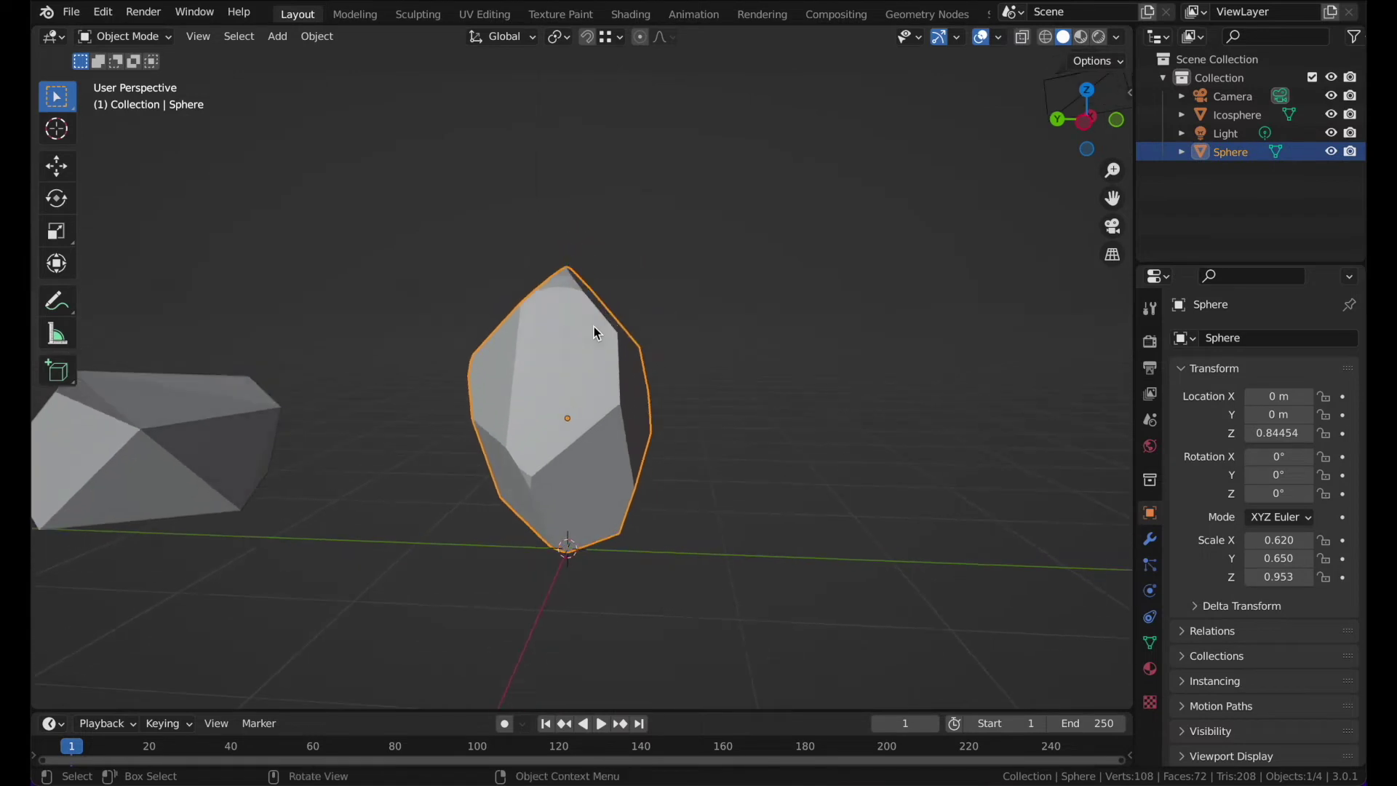
pyautogui.click(1151, 670)
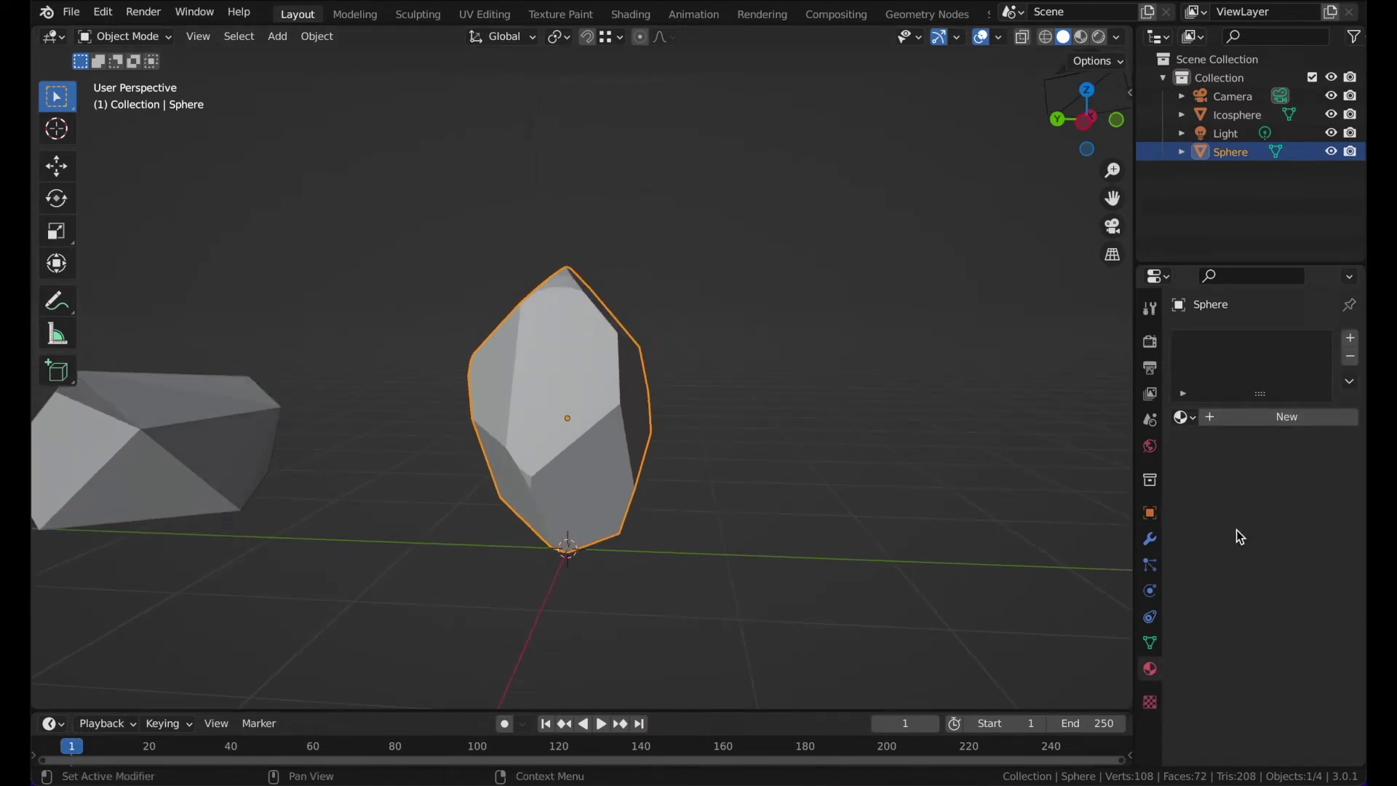
pyautogui.click(1236, 426)
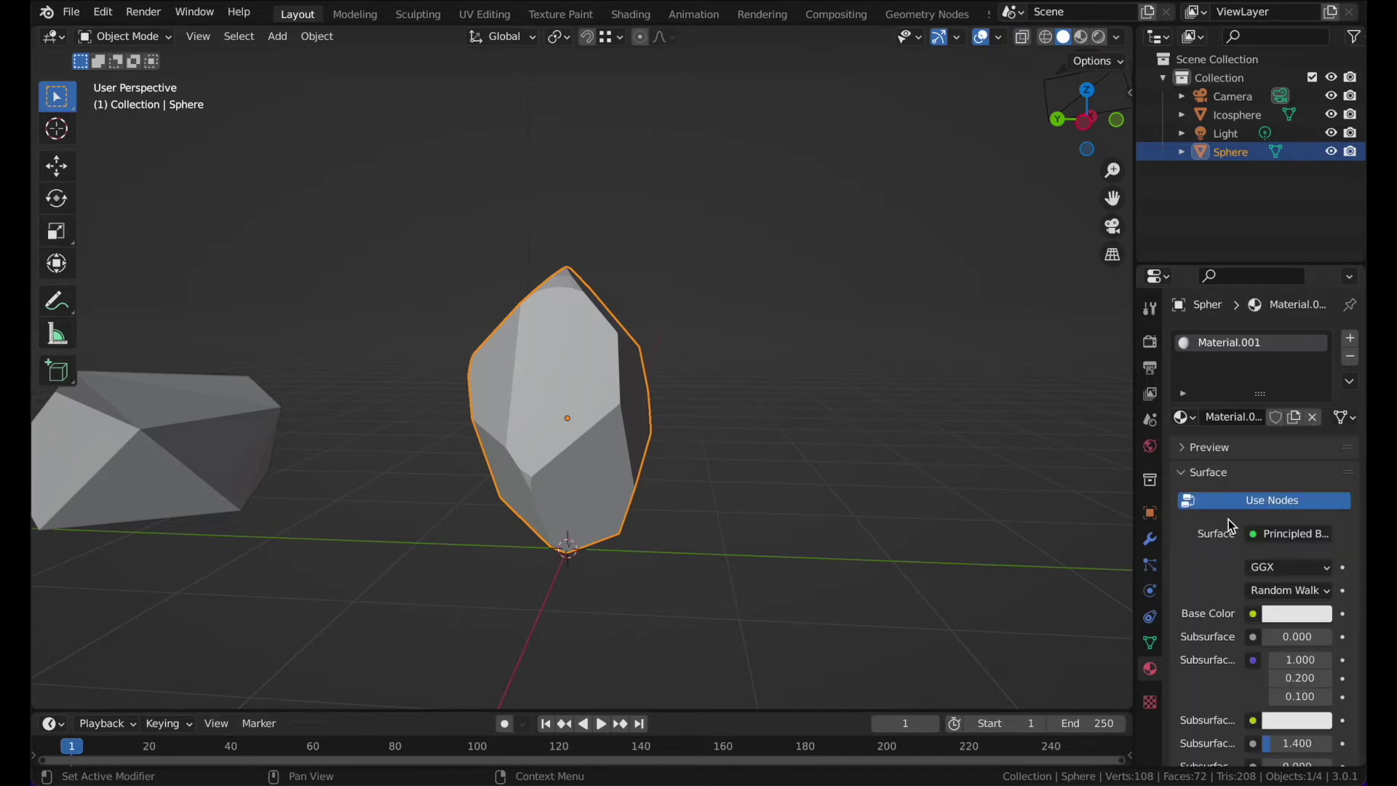
# Link Base Color to an Image Texture and preview materials in the viewport.
pyautogui.click(1254, 616)
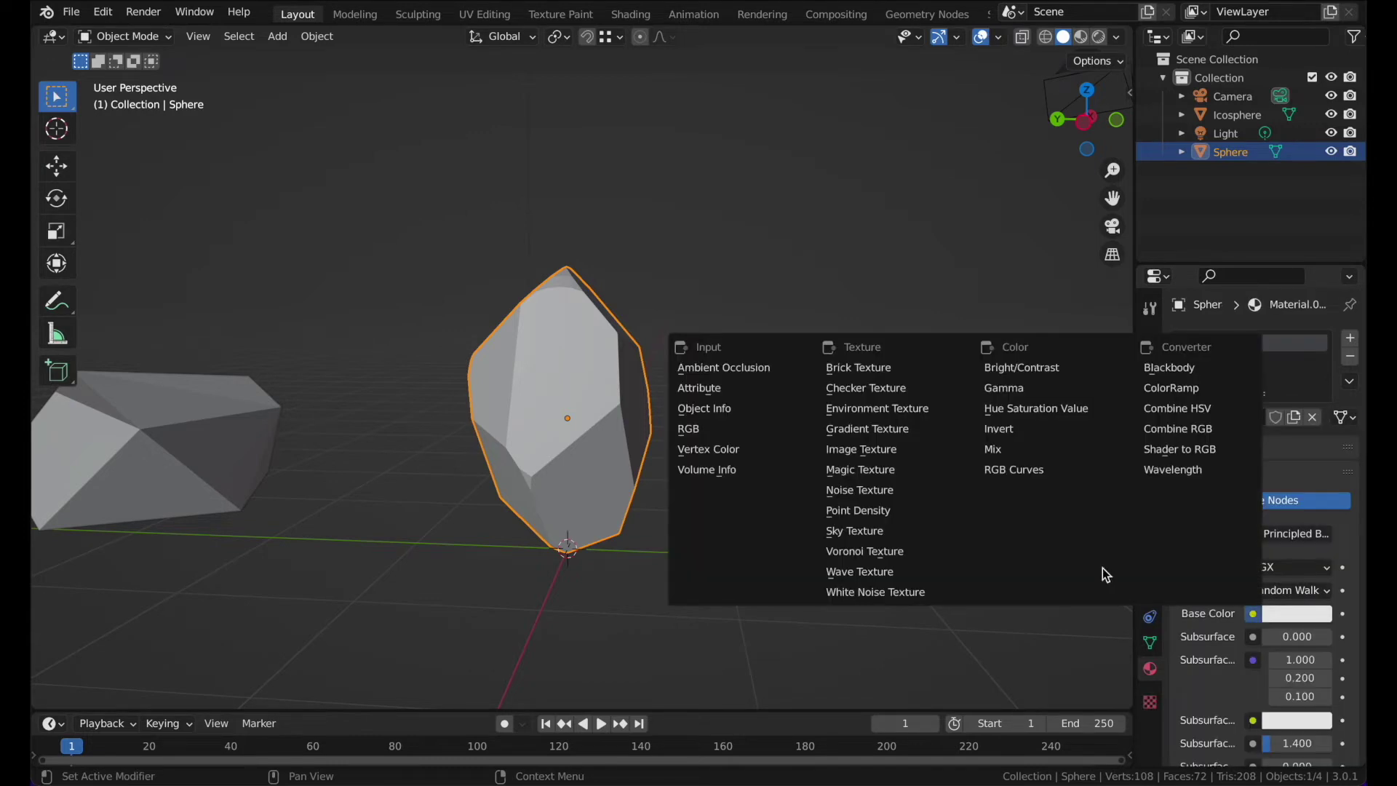
pyautogui.click(899, 452)
pyautogui.press('z')
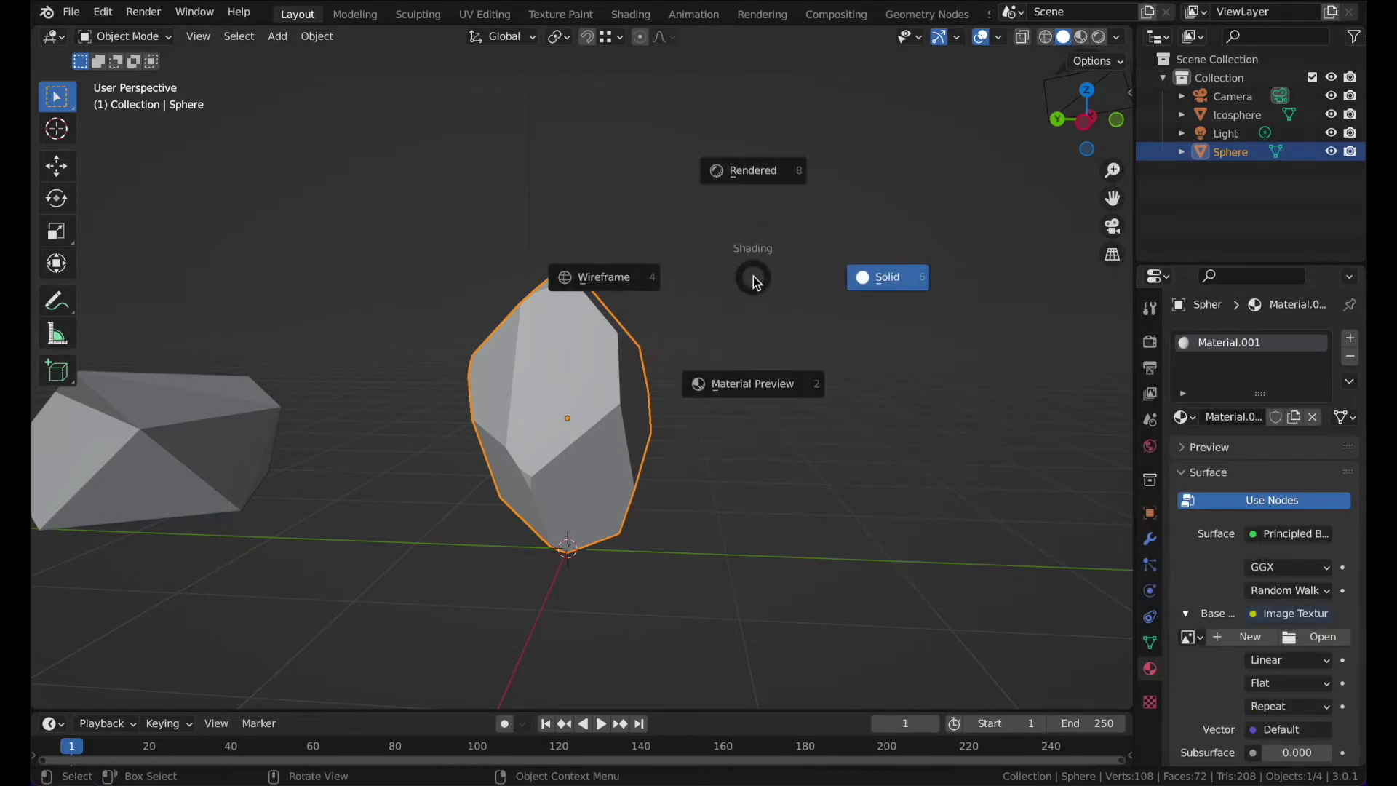
pyautogui.click(757, 382)
pyautogui.moveTo(757, 385); pyautogui.dragTo(613, 392, button='middle')
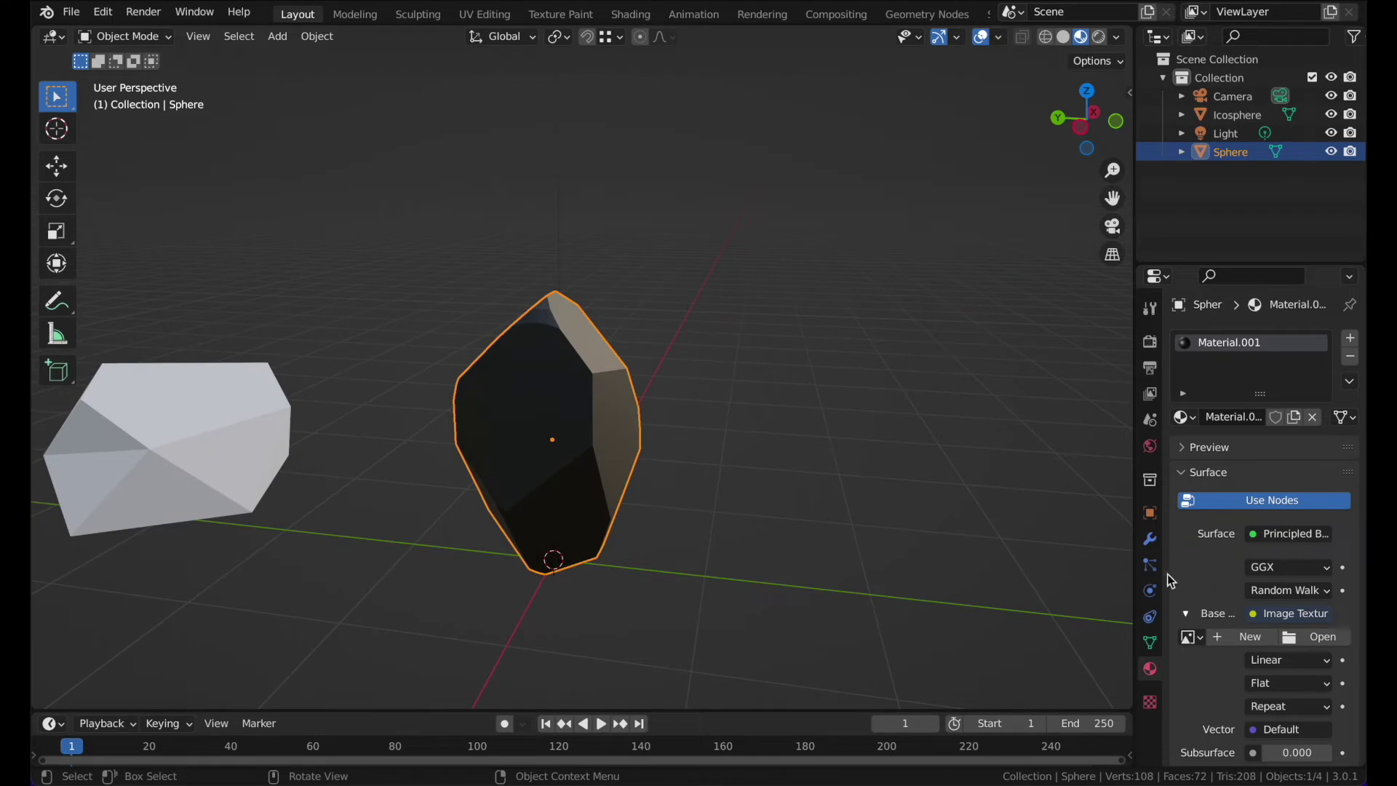
pyautogui.click(1230, 638)
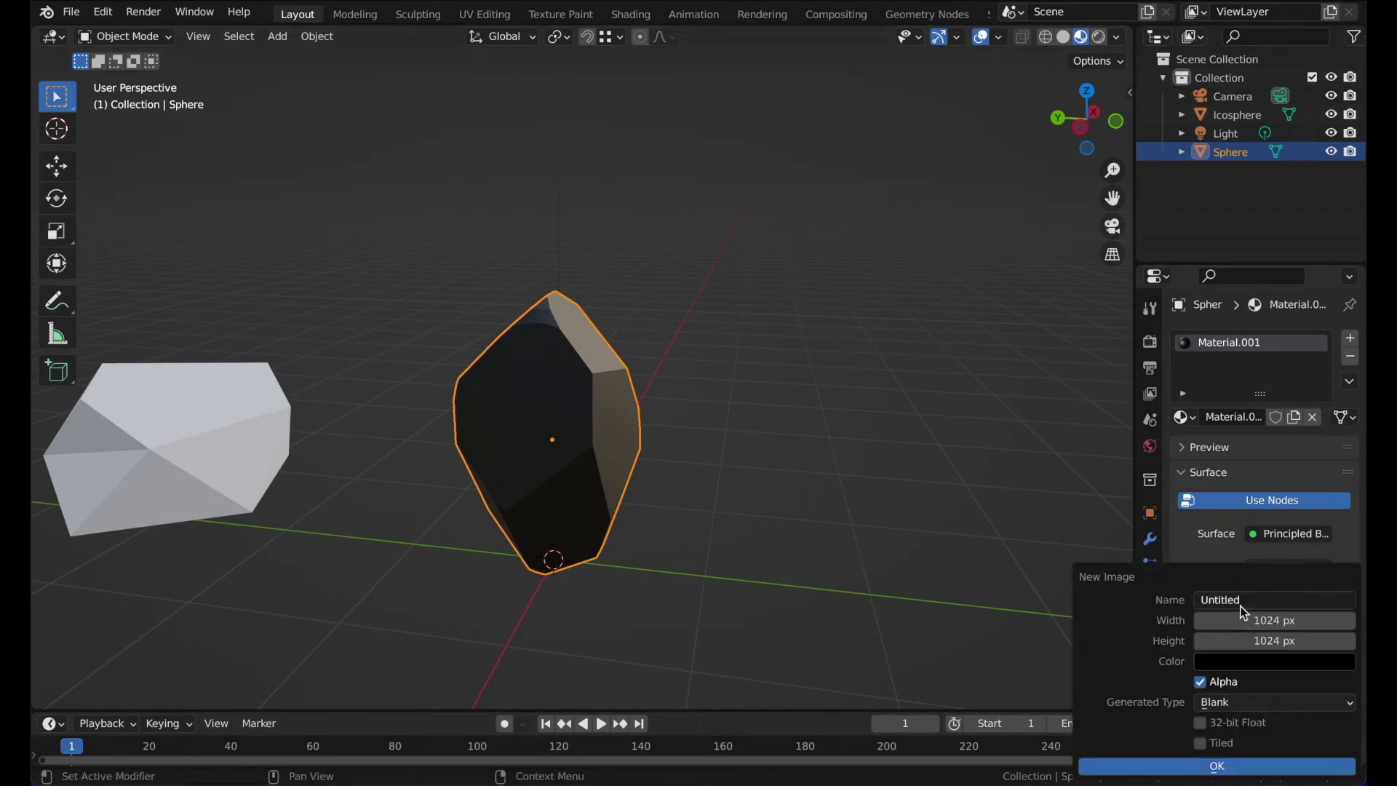
# Create a 4060×4060 UV Grid image named Uv1 for the texture.
pyautogui.write('Uv1')
pyautogui.click(1246, 625)
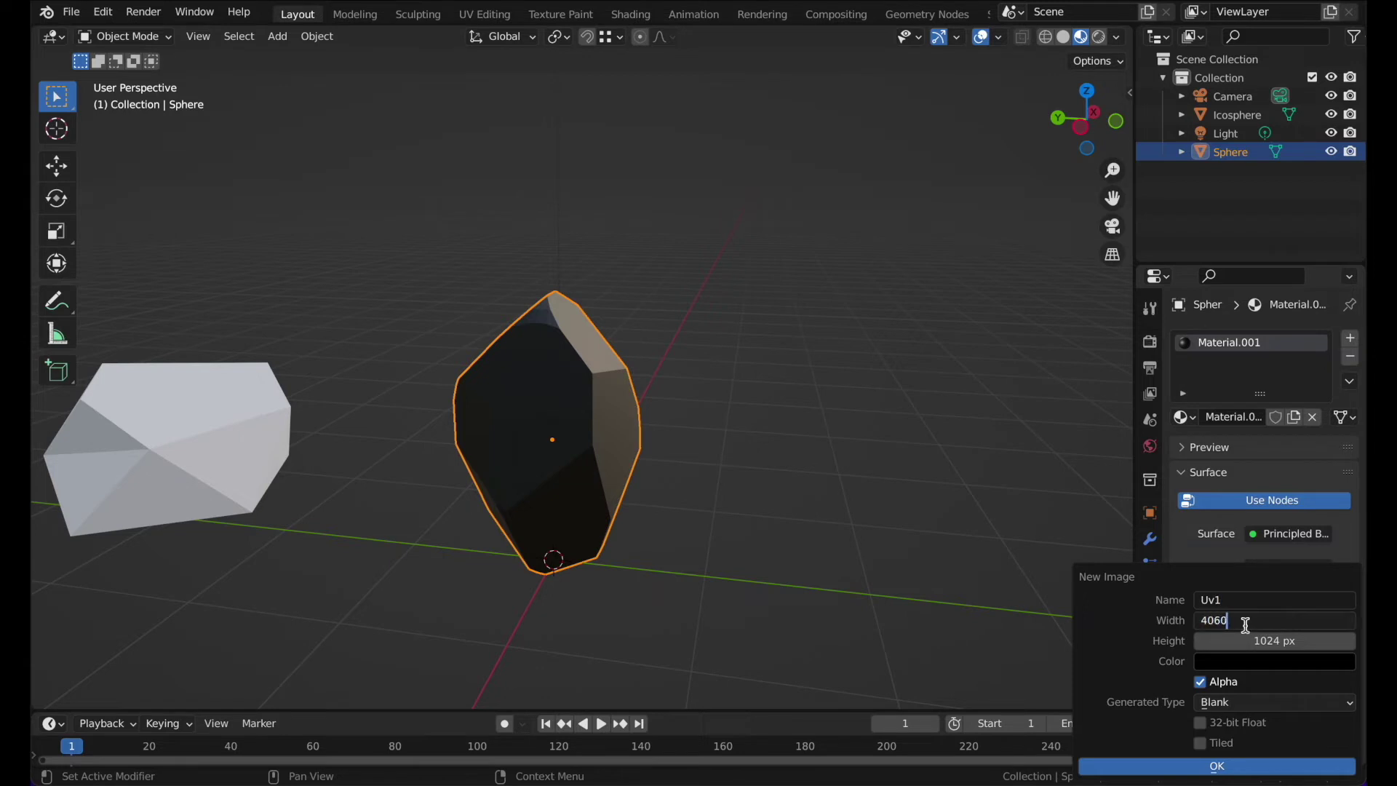
pyautogui.click(1247, 638)
pyautogui.write('4')
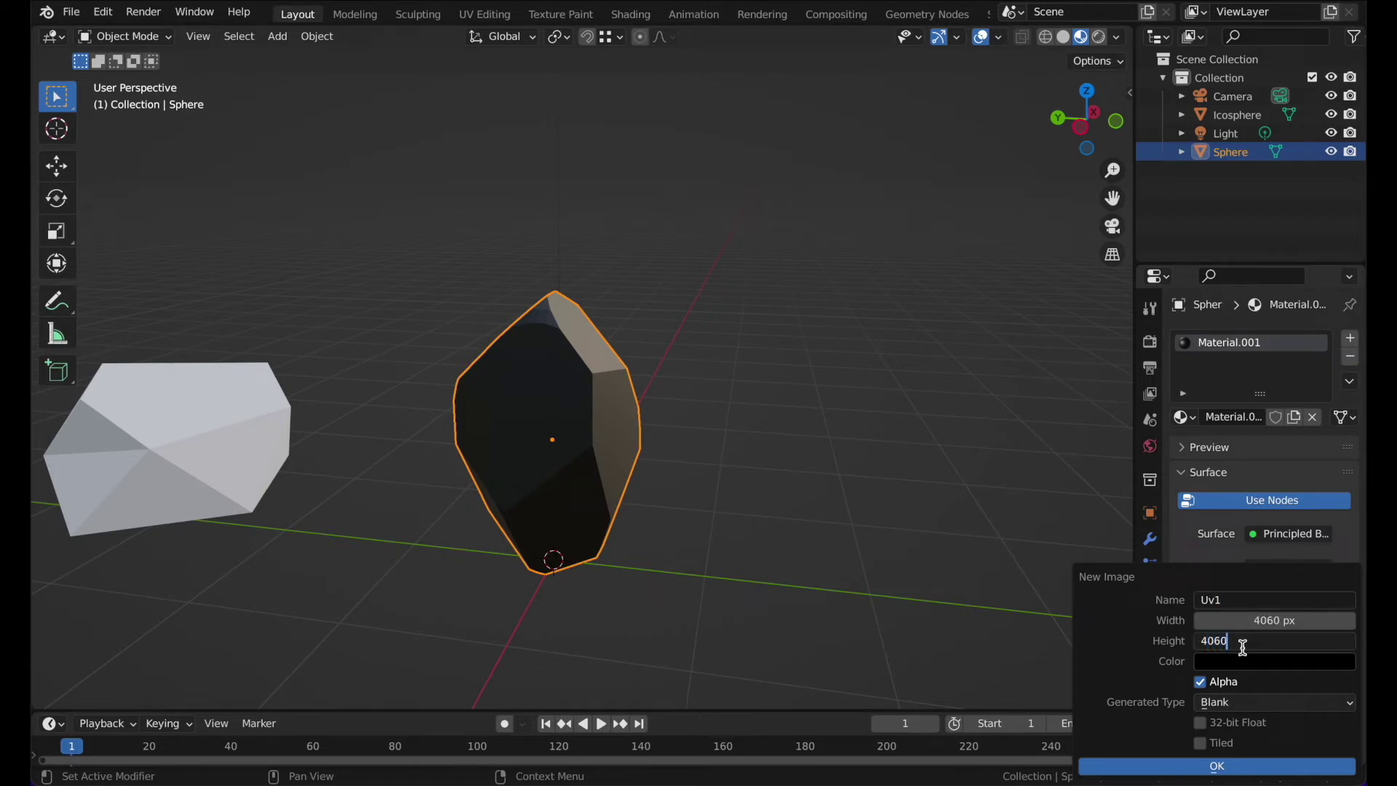
pyautogui.write('060')
pyautogui.click(1242, 705)
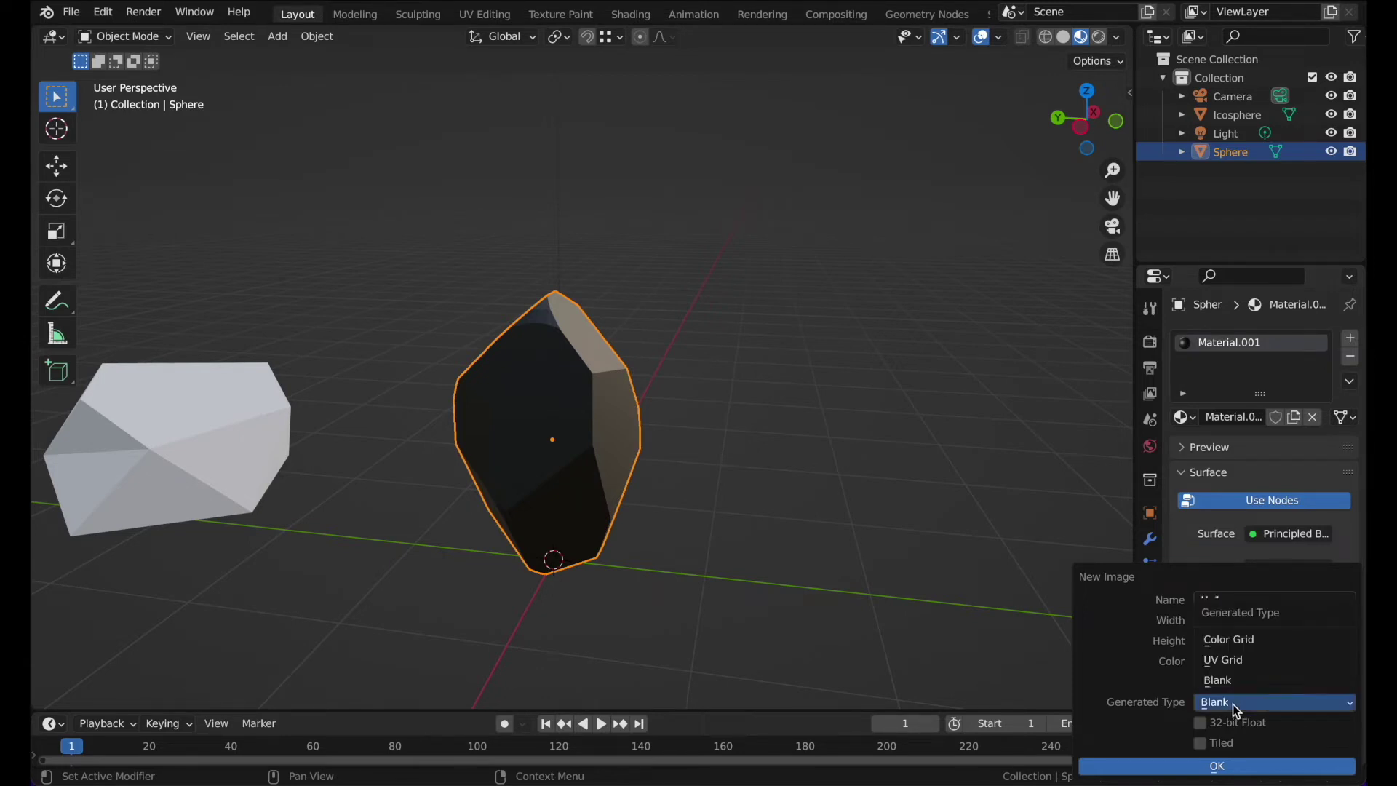
pyautogui.click(1238, 659)
pyautogui.click(1237, 768)
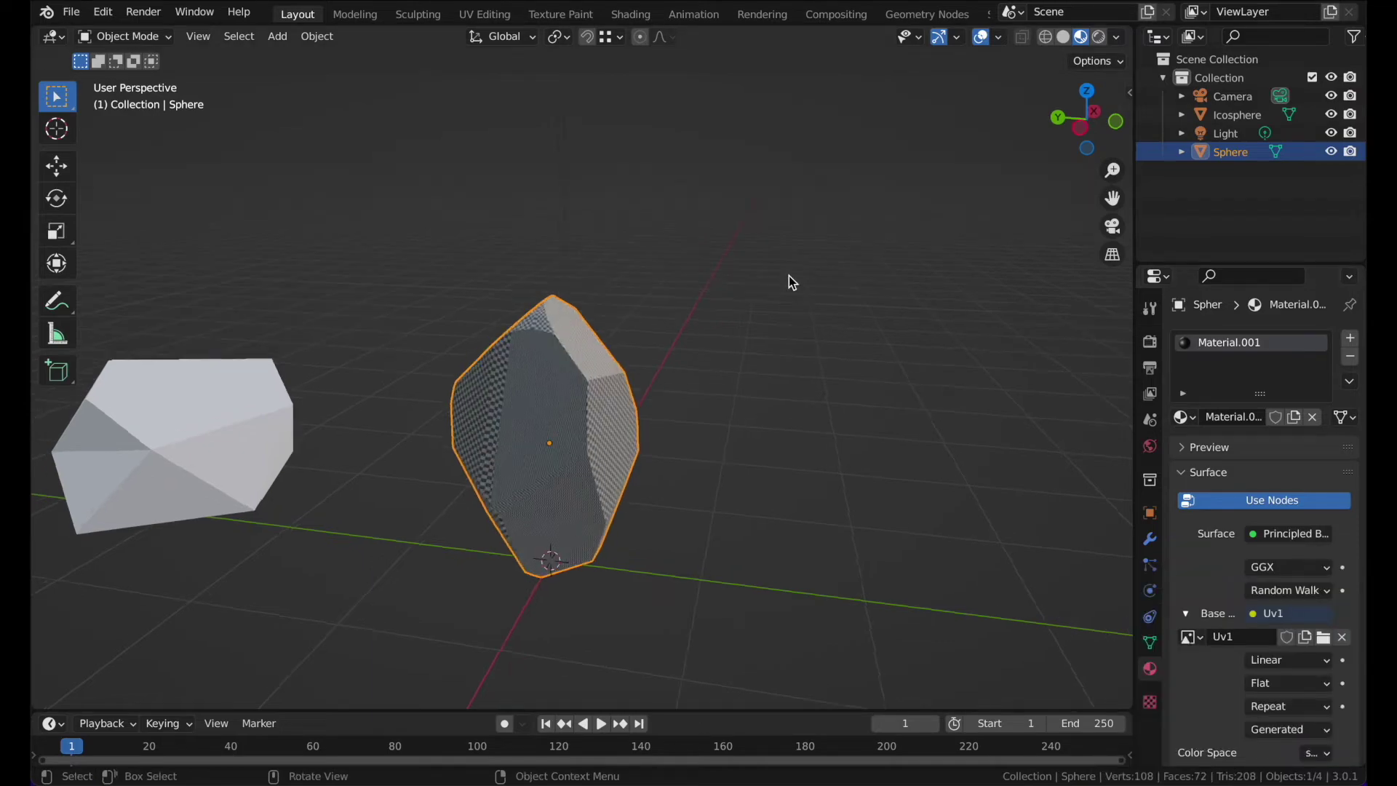
# Unwrap the whole sphere mesh with Smart UV Project, then exit Edit Mode.
pyautogui.moveTo(789, 276); pyautogui.dragTo(786, 274, button='middle')
pyautogui.scroll(6, 790, 281)
pyautogui.press('Tab')
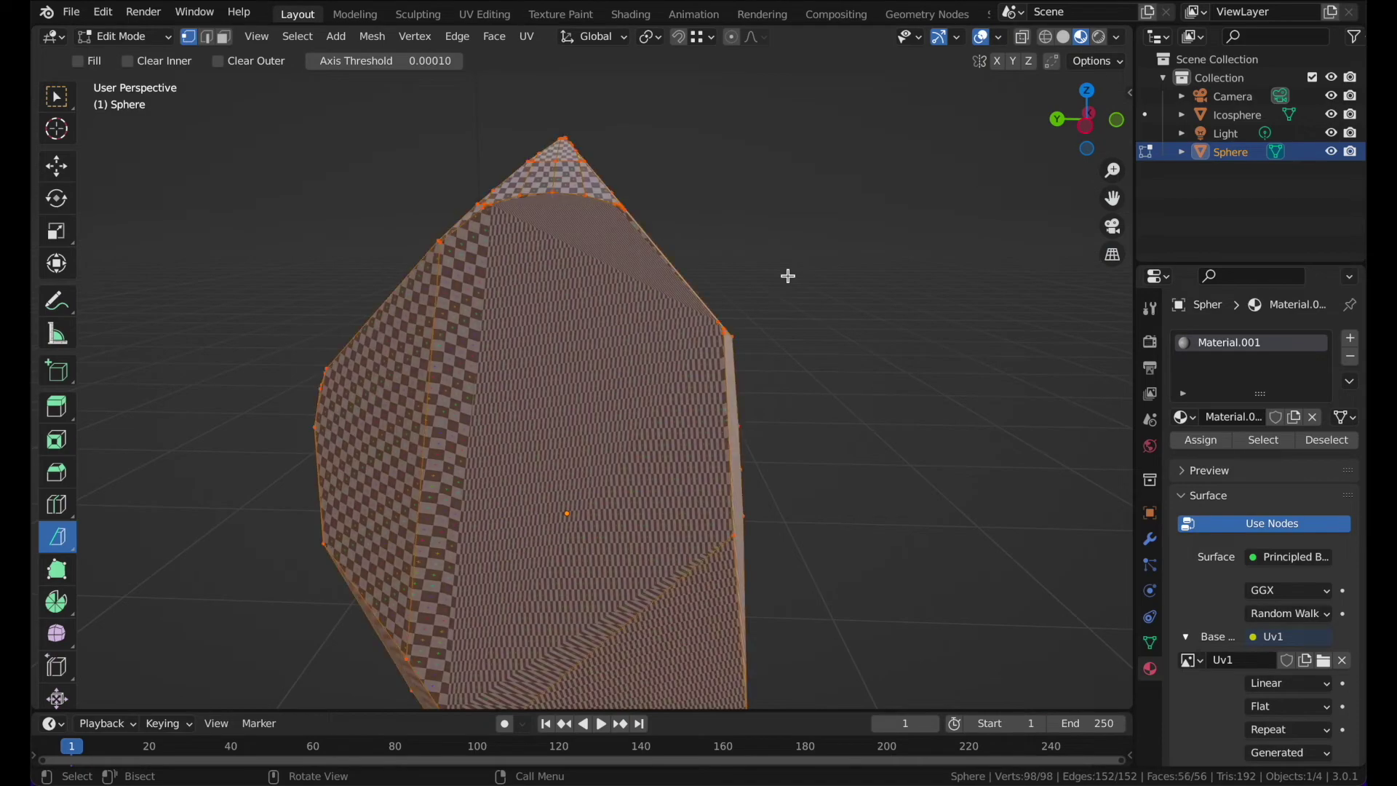
pyautogui.press('u')
pyautogui.click(790, 303)
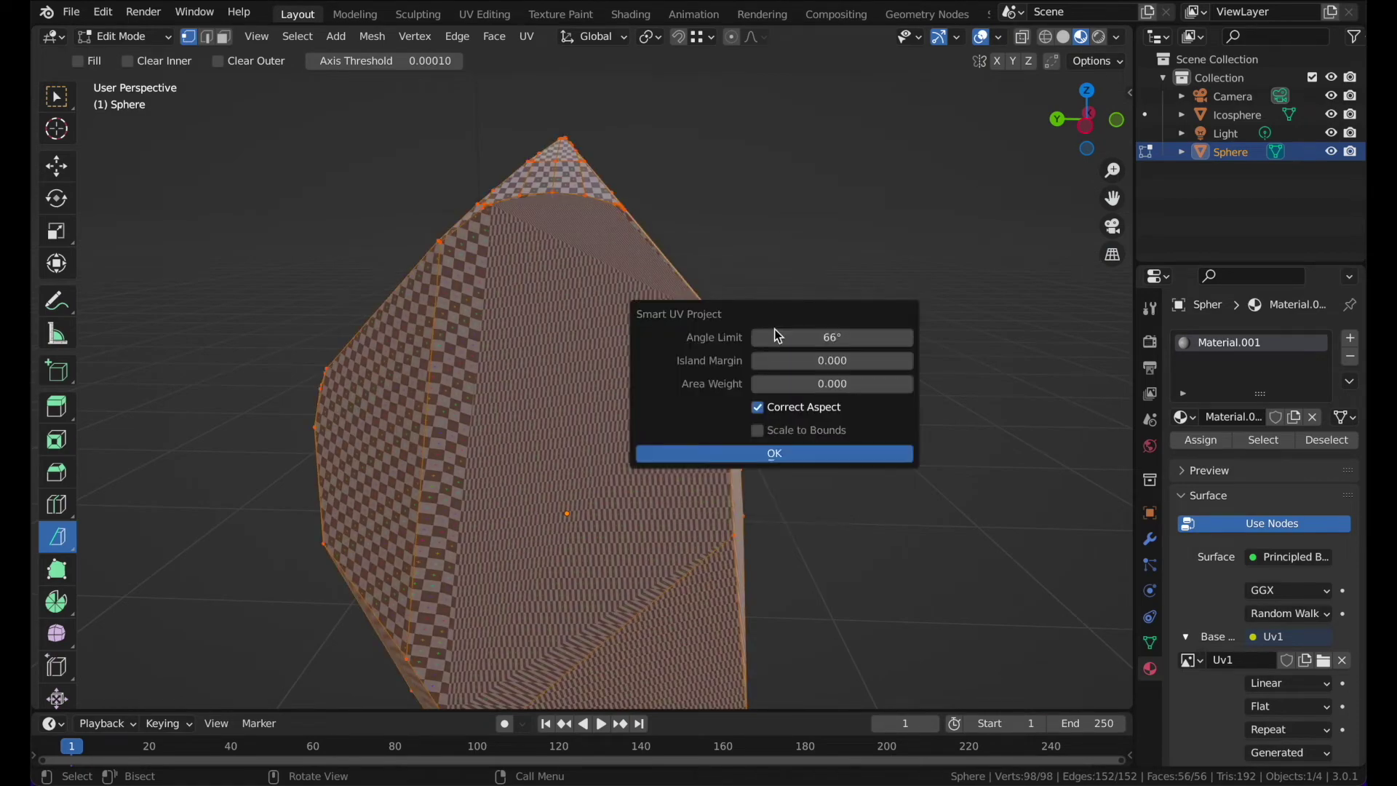
pyautogui.click(775, 456)
pyautogui.moveTo(808, 97); pyautogui.dragTo(809, 100, button='middle')
pyautogui.press('Tab')
pyautogui.scroll(-9, 804, 100)
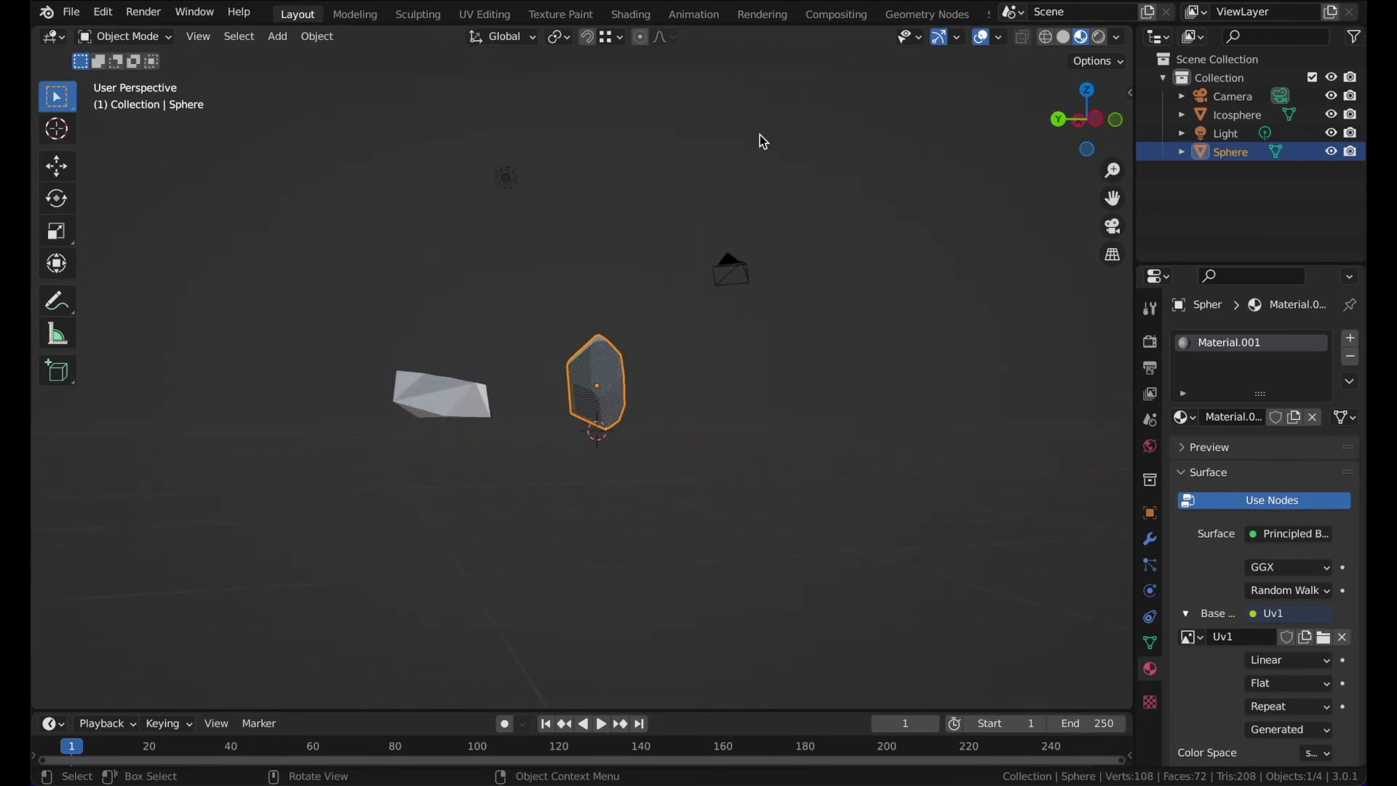
pyautogui.click(645, 198)
pyautogui.scroll(6, 648, 204)
# Give the icosphere a new material whose base colour uses a new 4060 px UV Grid image named Uv_2.
pyautogui.click(317, 428)
pyautogui.moveTo(318, 428); pyautogui.dragTo(749, 350, button='middle')
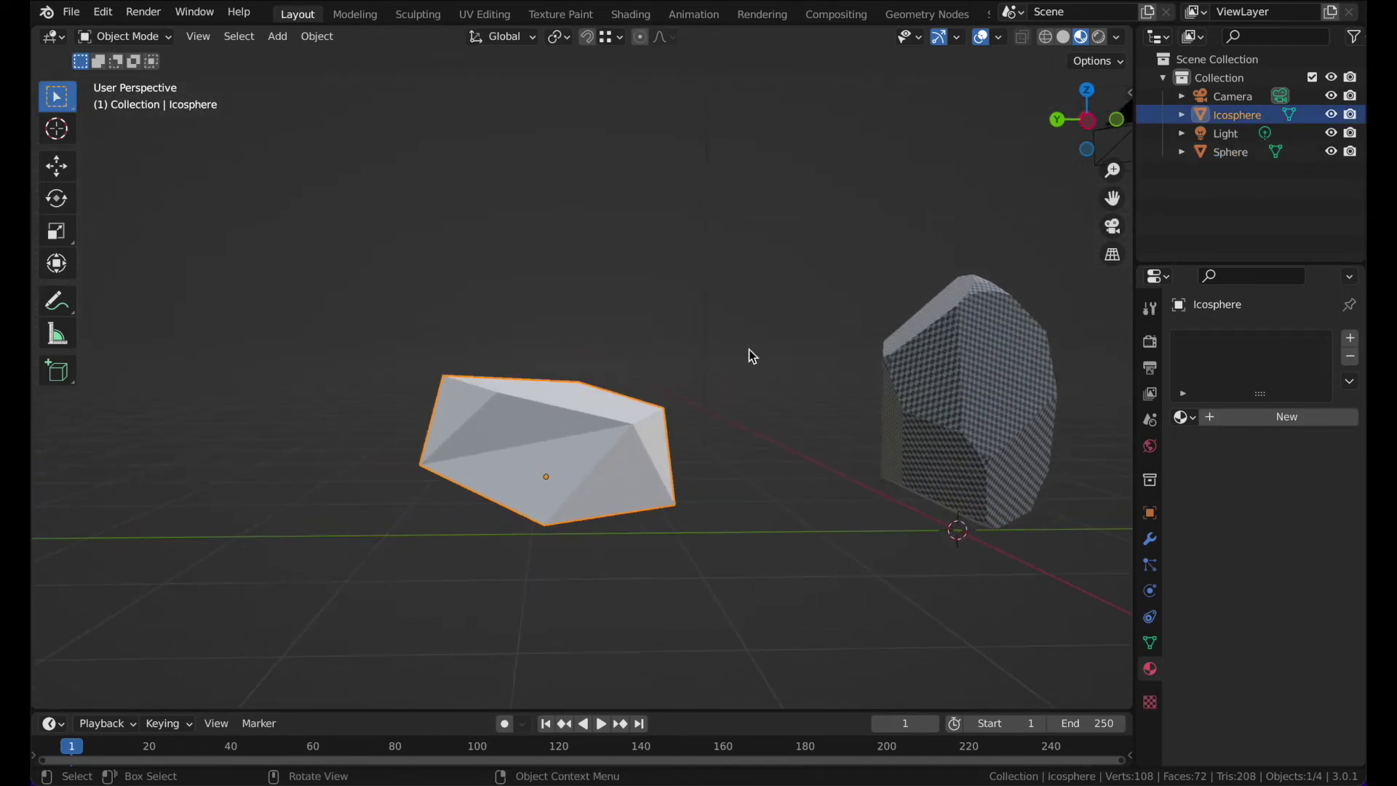
pyautogui.click(1249, 420)
pyautogui.click(1256, 615)
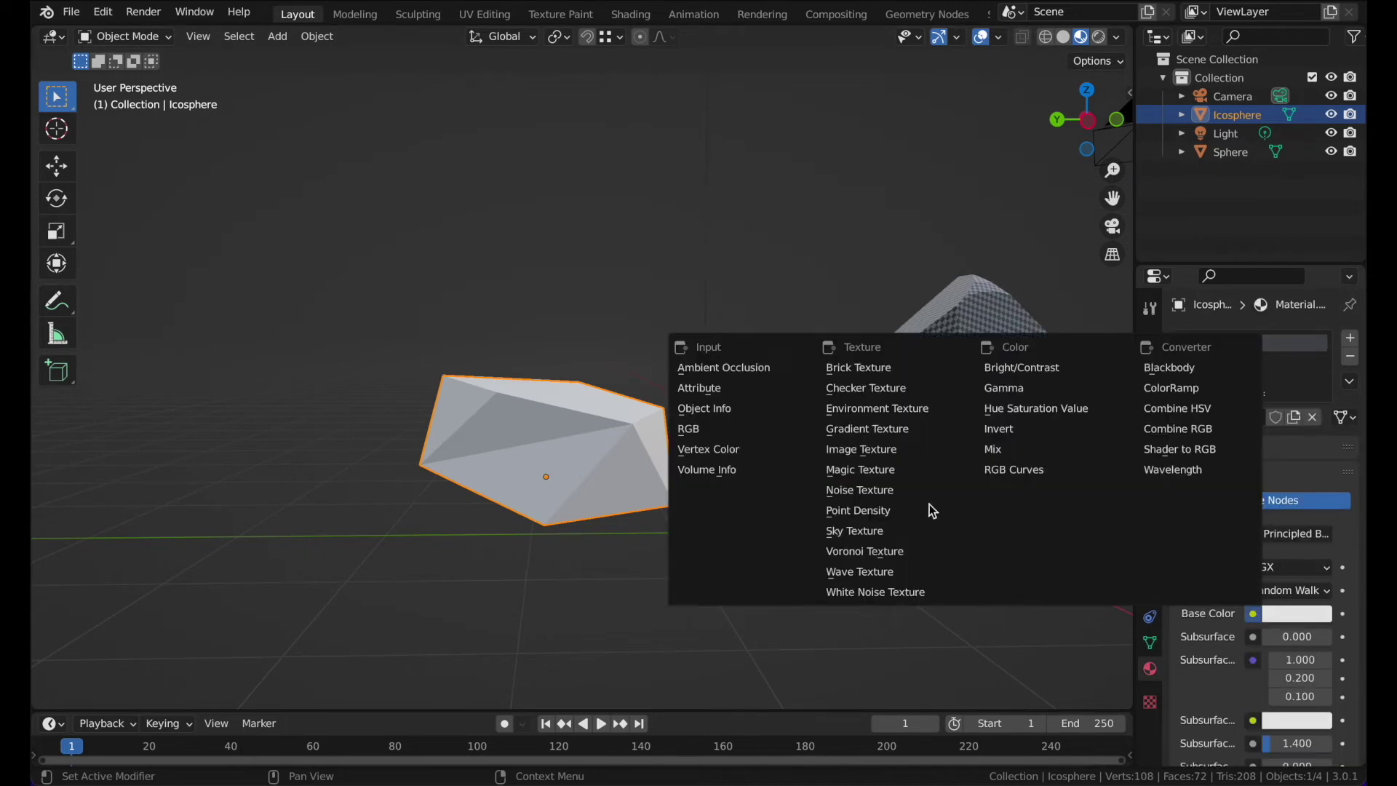
pyautogui.click(911, 449)
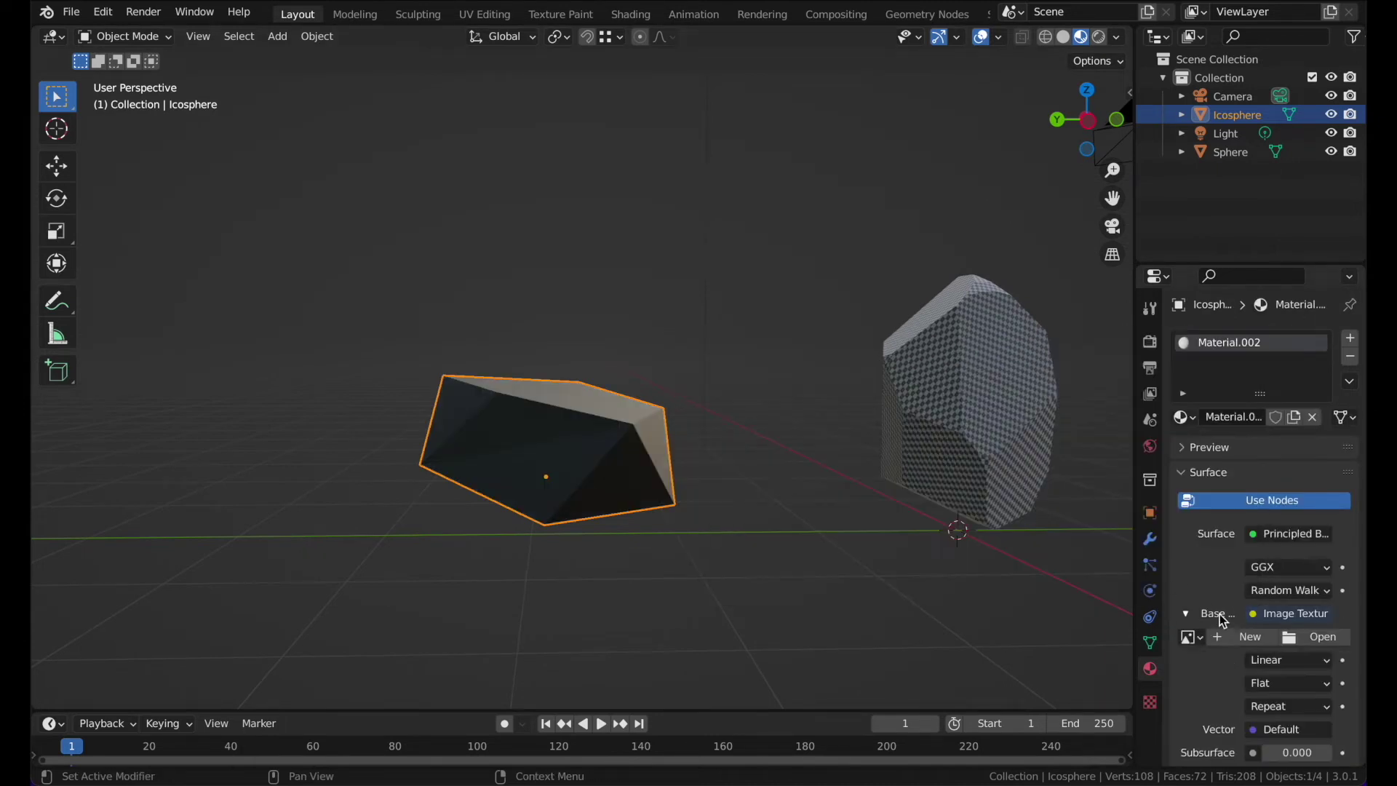
pyautogui.click(1240, 637)
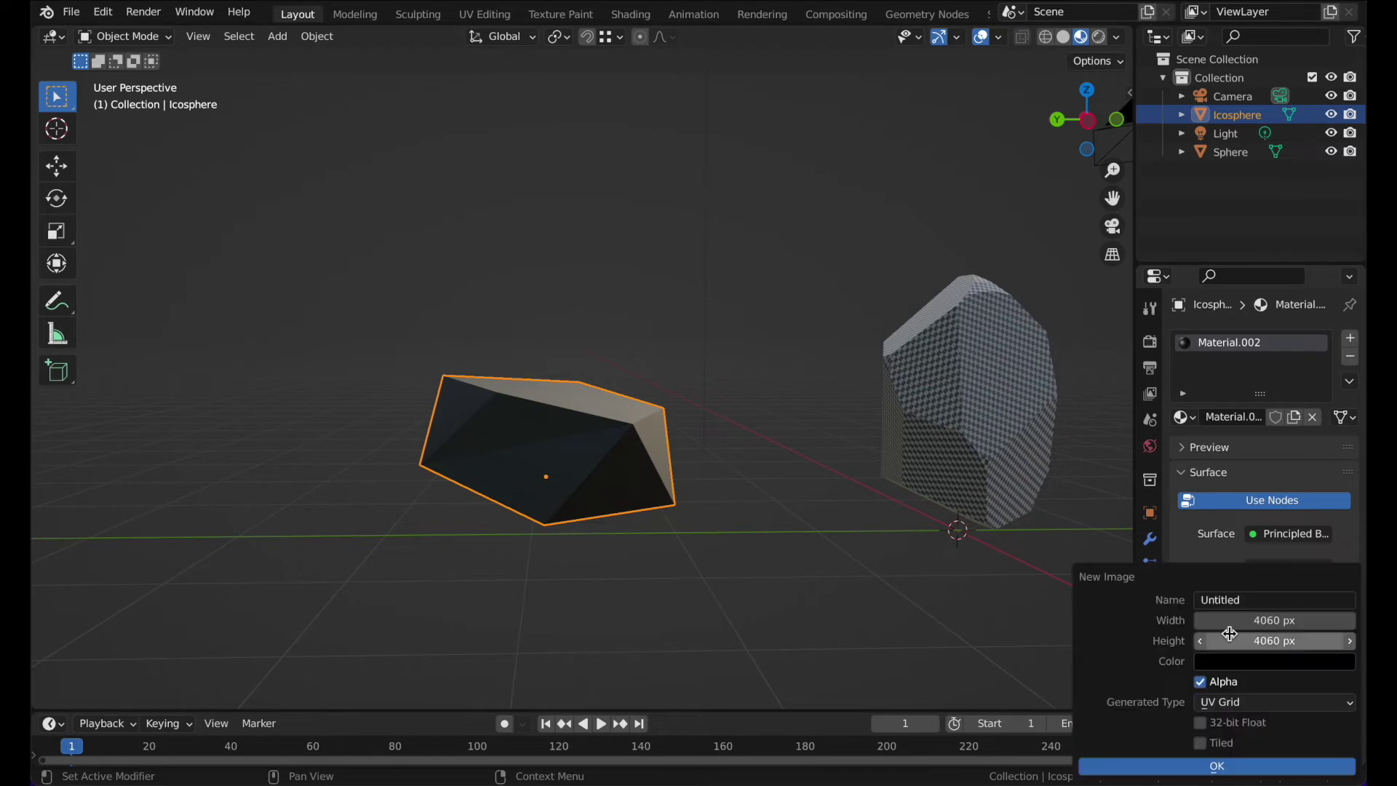
pyautogui.click(1237, 601)
pyautogui.write('Uv_2')
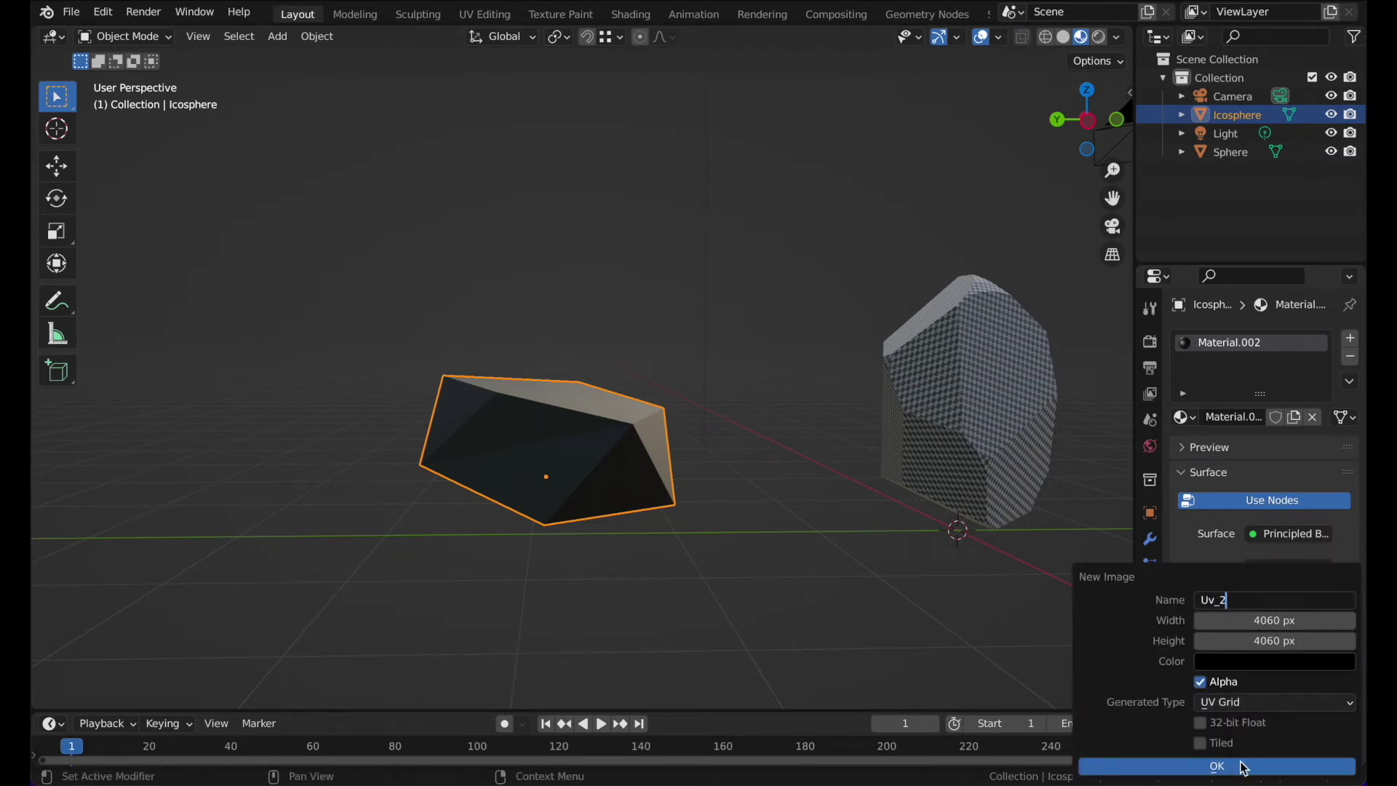
pyautogui.click(1244, 768)
# Unwrap the icosphere in Edit Mode with Smart UV Project.
pyautogui.moveTo(789, 405); pyautogui.dragTo(745, 346, button='middle')
pyautogui.press('Tab')
pyautogui.press('u')
pyautogui.click(747, 348)
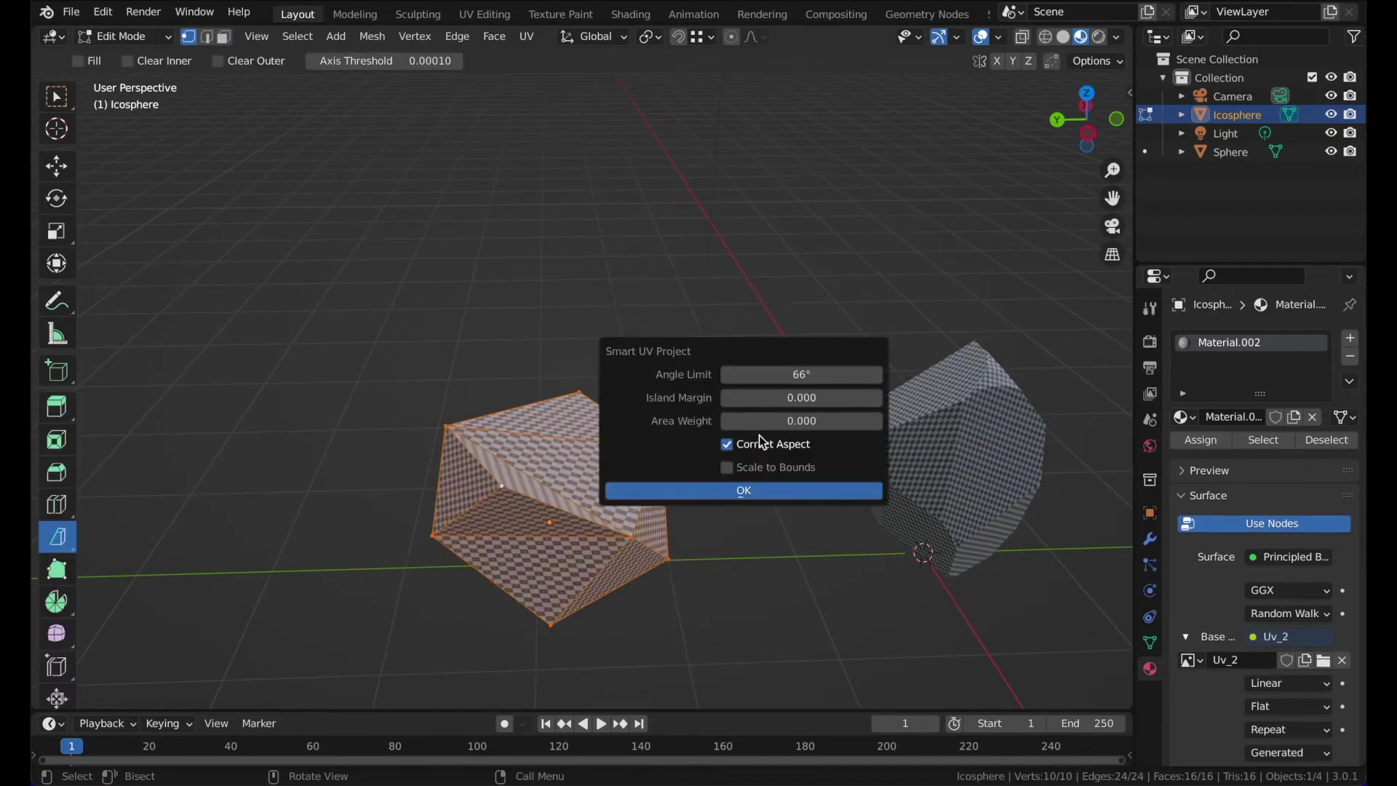
pyautogui.click(764, 493)
pyautogui.press('Tab')
# Select the sphere rock instead of the icosphere.
pyautogui.click(773, 308)
pyautogui.moveTo(772, 308); pyautogui.dragTo(755, 347, button='middle')
pyautogui.click(768, 329)
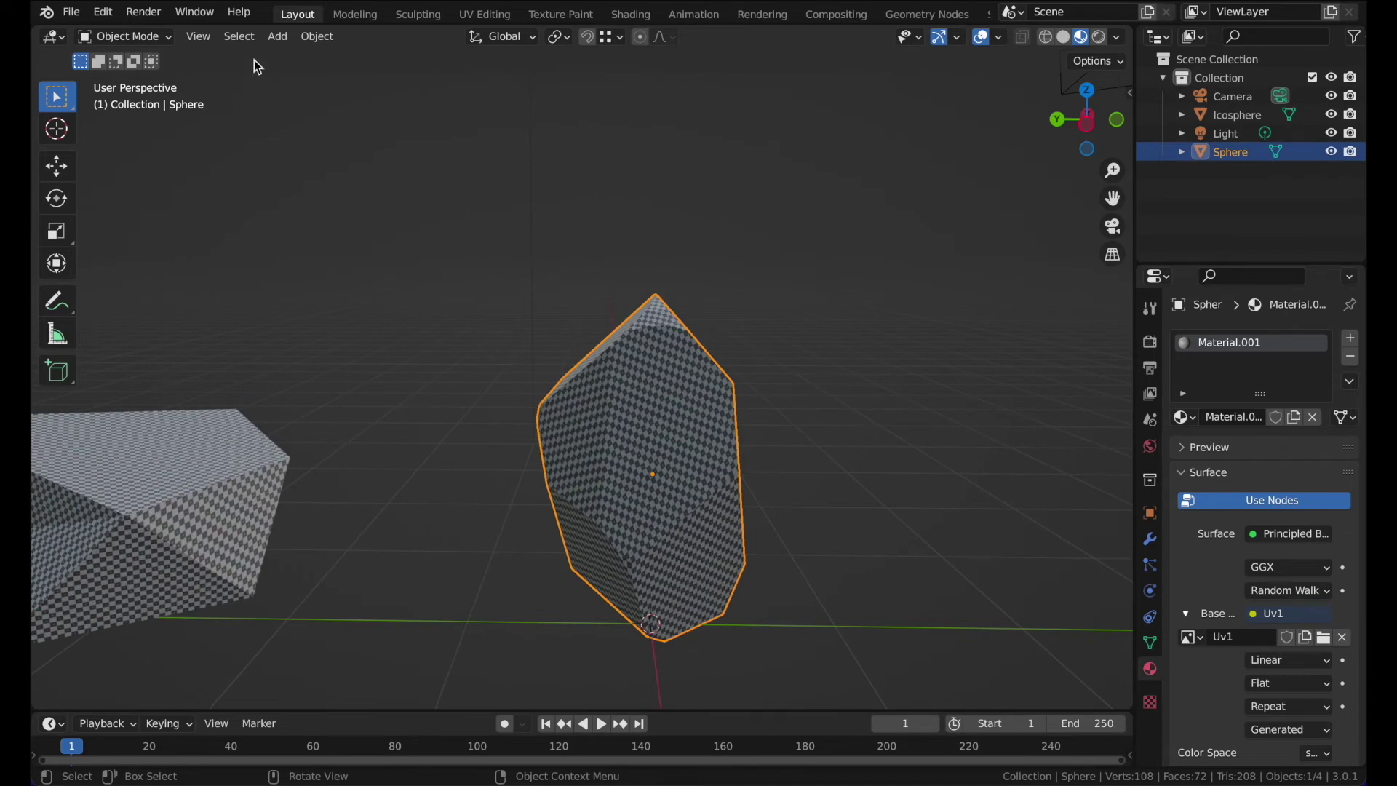
# Export only the selected sphere rock as the FBX file ForTextureRock.fbx.
pyautogui.click(73, 12)
pyautogui.moveTo(116, 282)
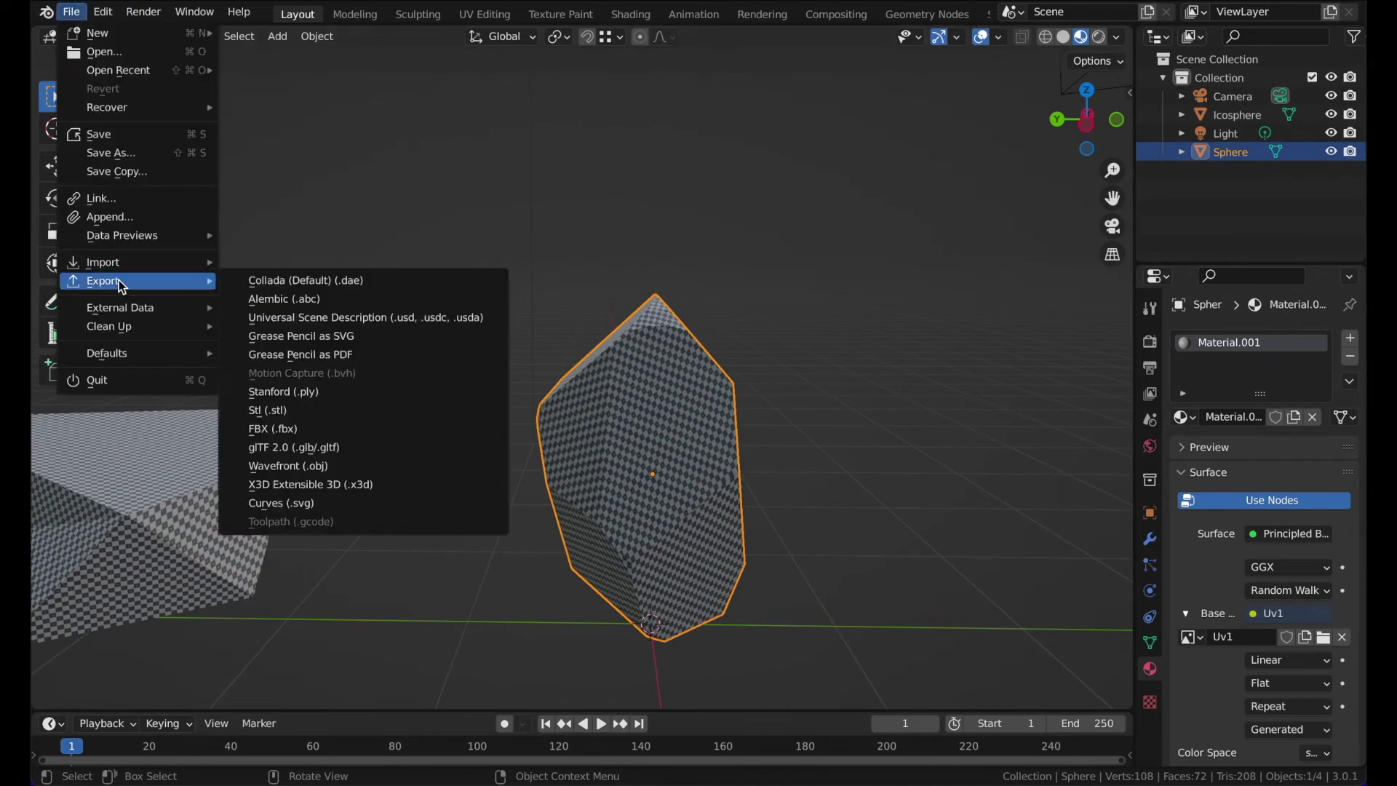
pyautogui.click(269, 430)
pyautogui.click(472, 565)
pyautogui.doubleClick(483, 558)
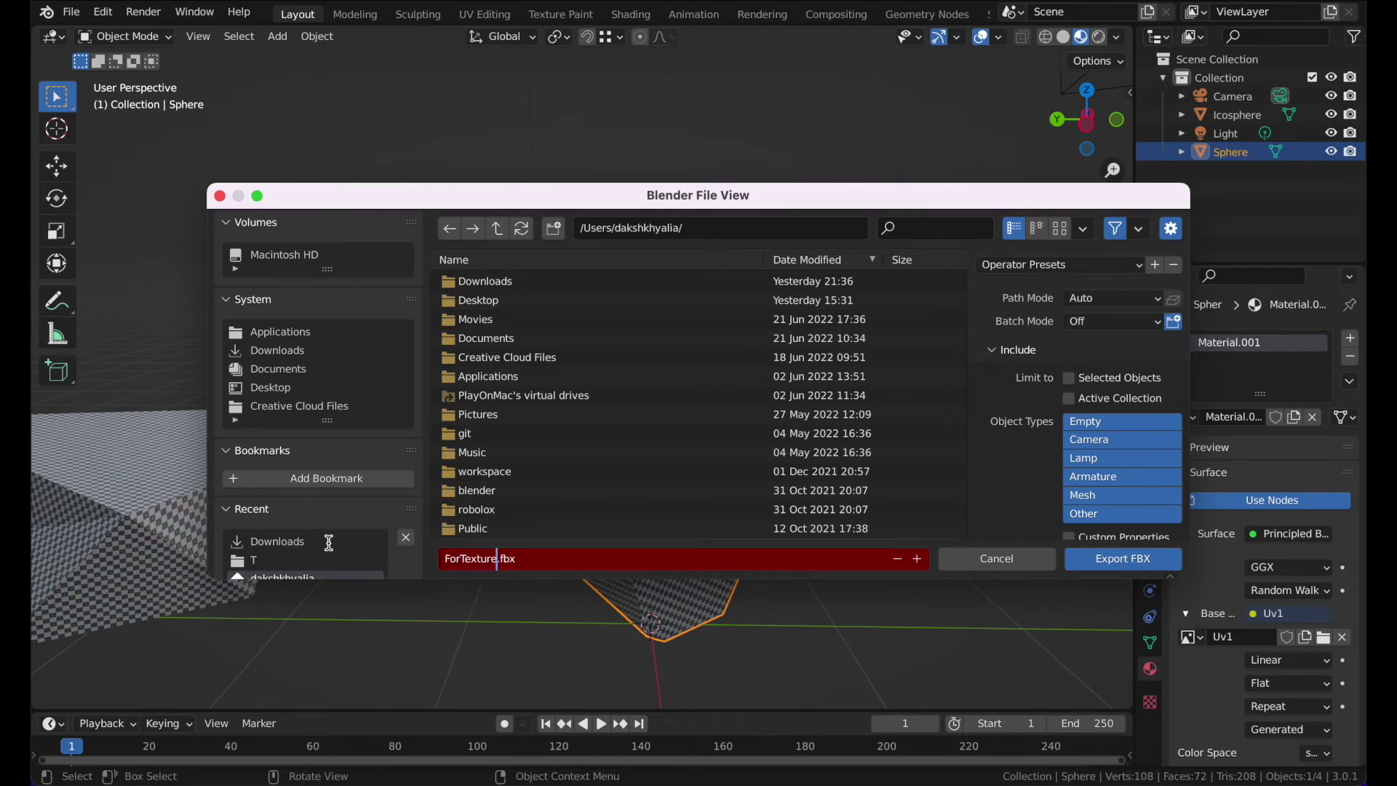
pyautogui.click(1113, 560)
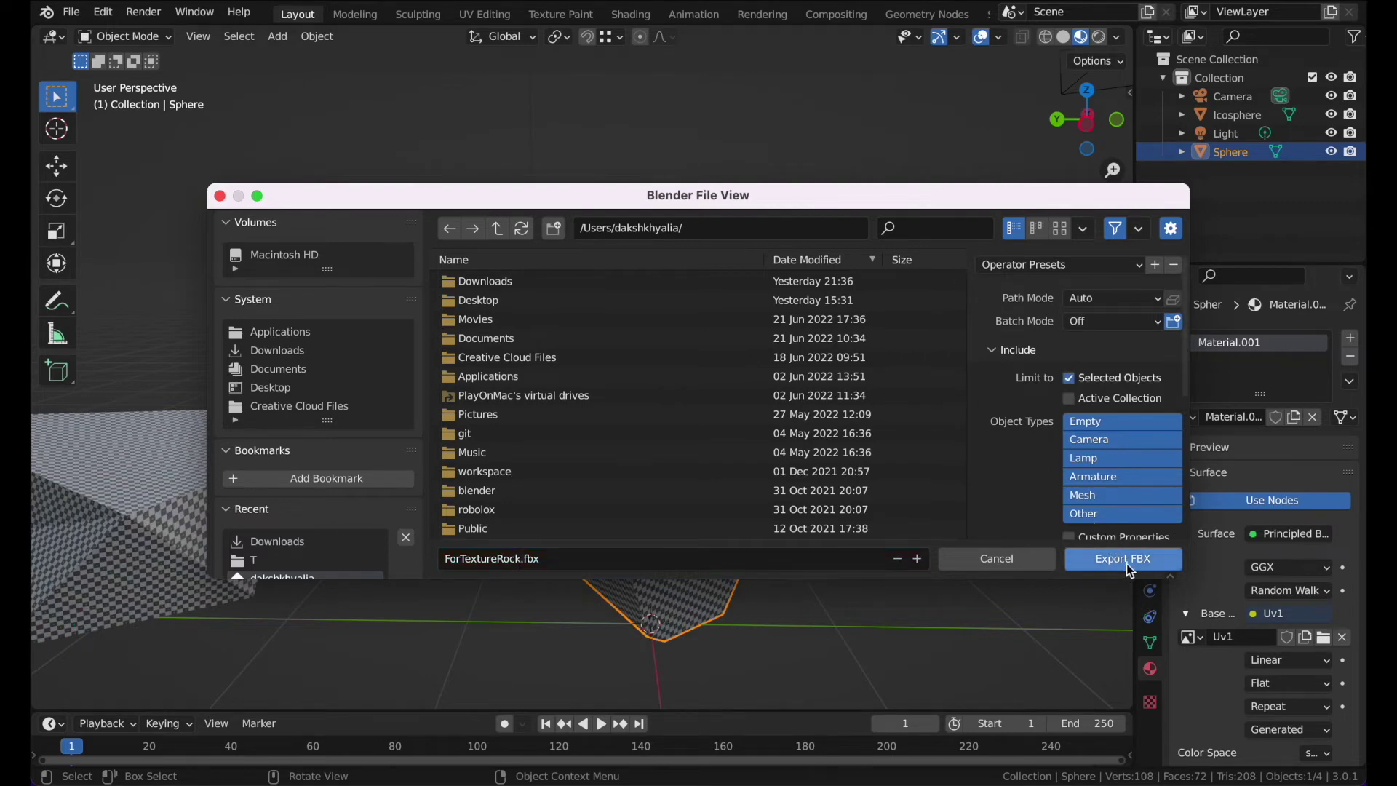
pyautogui.click(1125, 563)
pyautogui.click(790, 335)
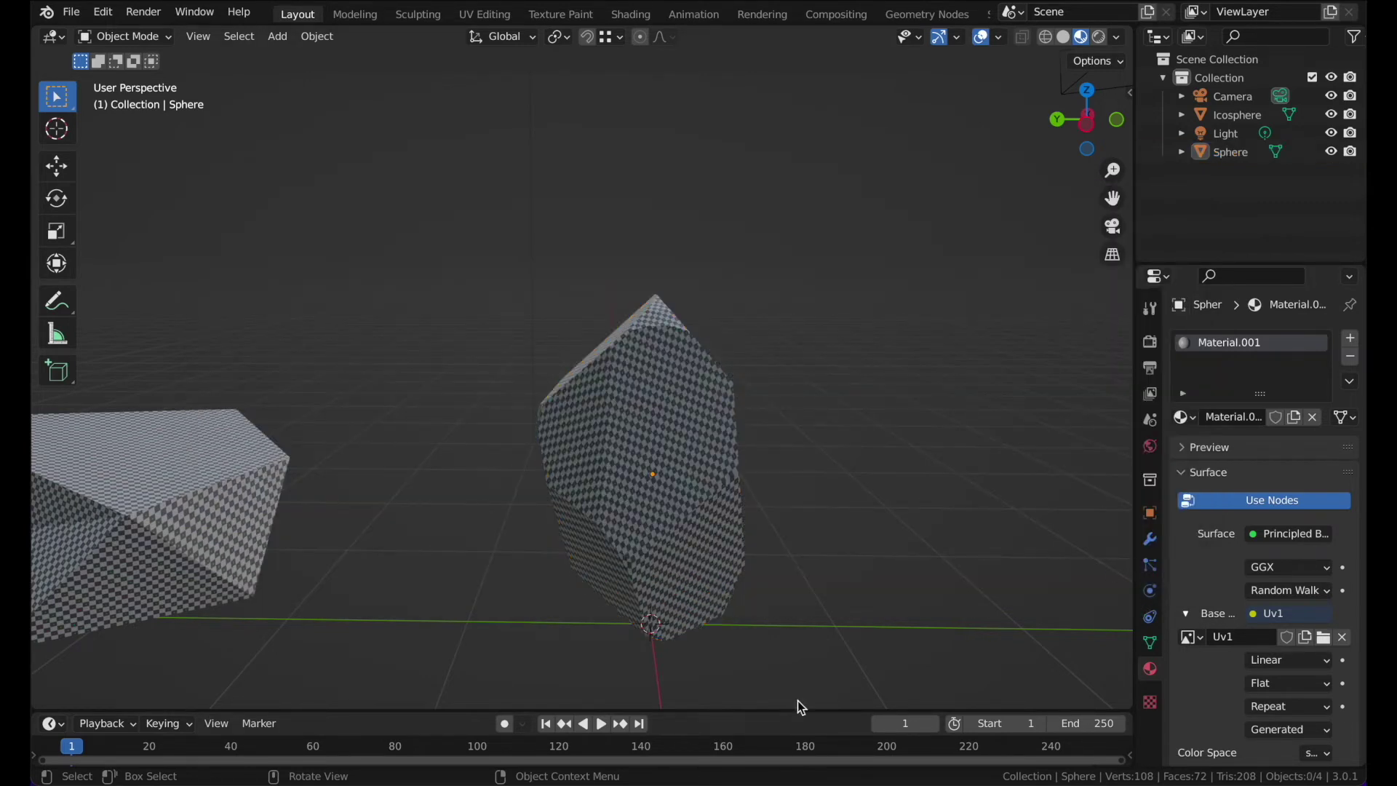
# Create a new Painter project using the ForTextureRock.fbx mesh, found by searching 'Fortexture'.
pyautogui.press('F3')
pyautogui.write('s')
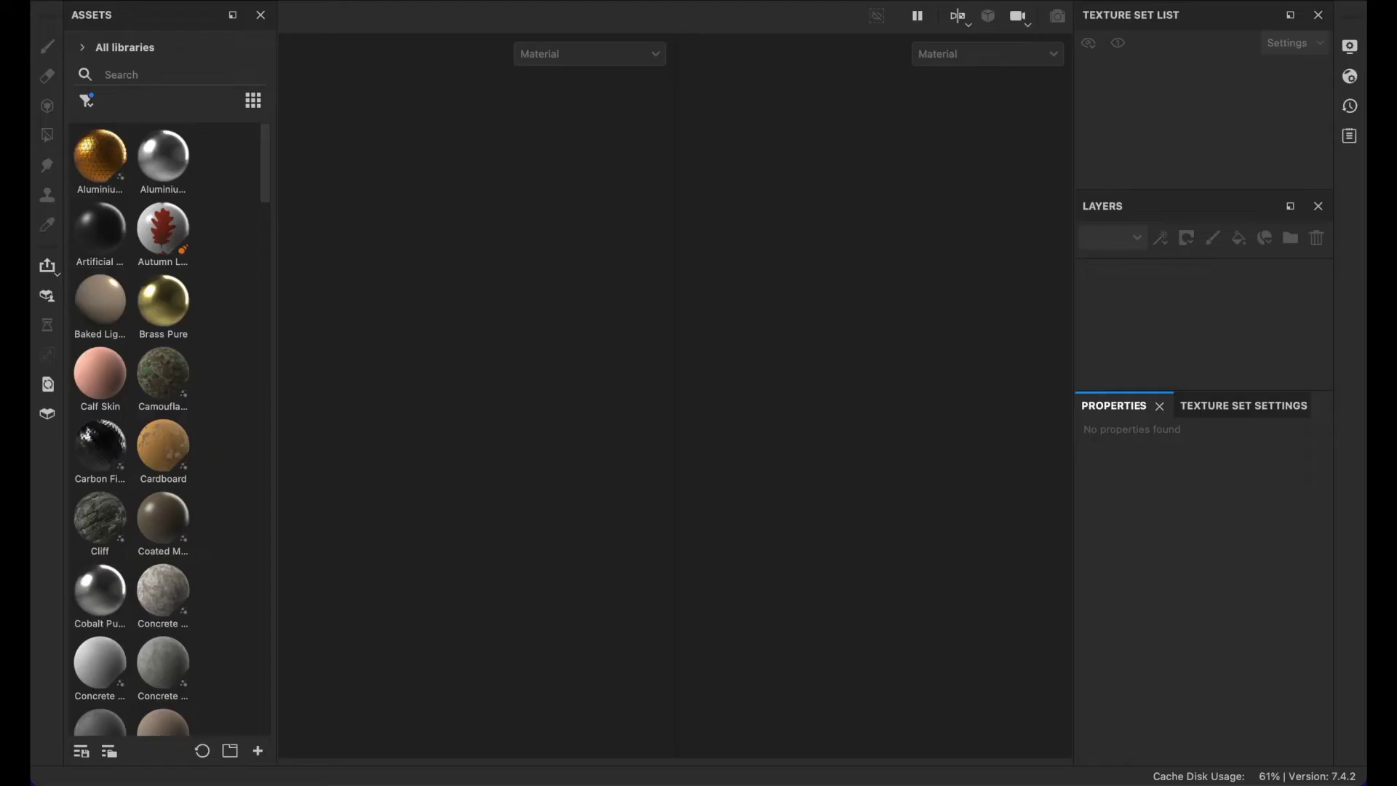
pyautogui.click(258, 3)
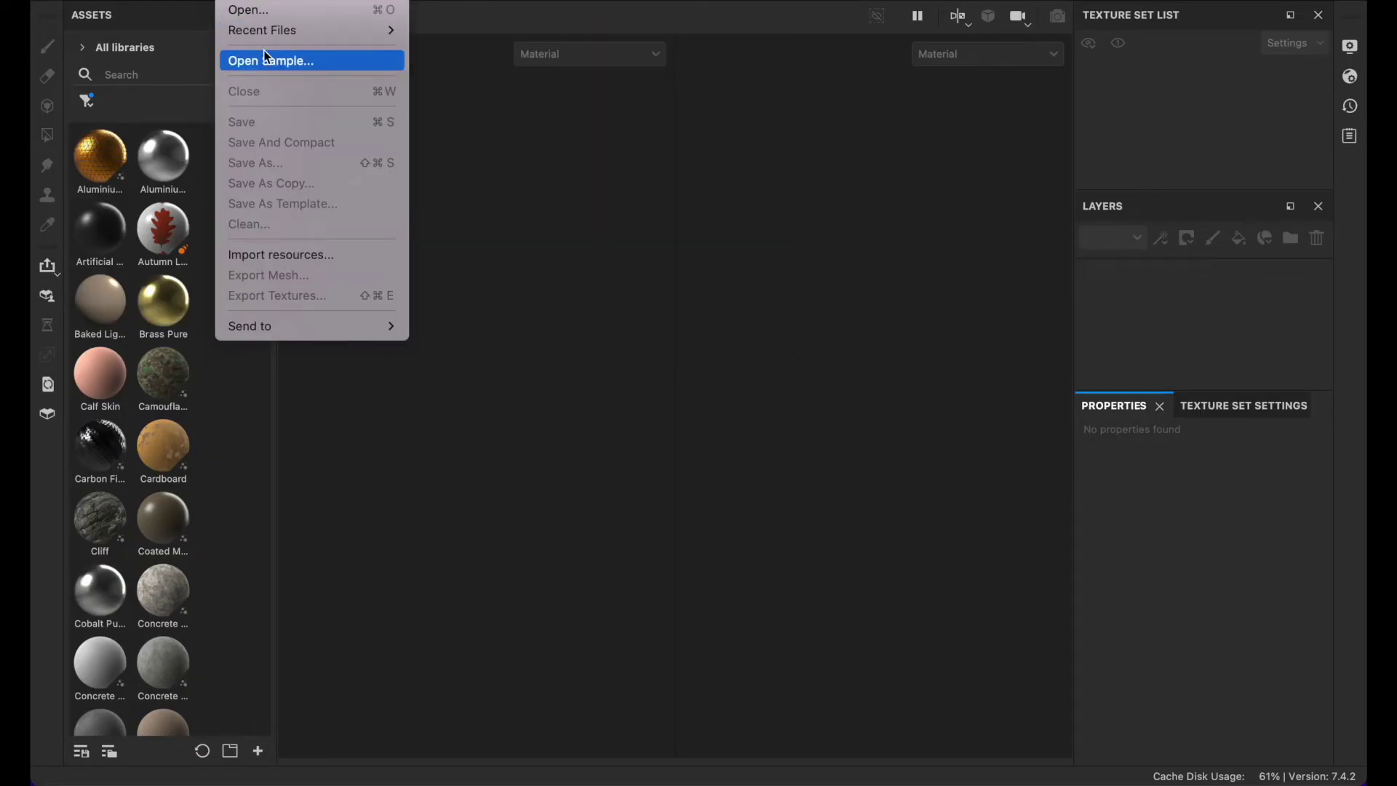
pyautogui.click(277, 6)
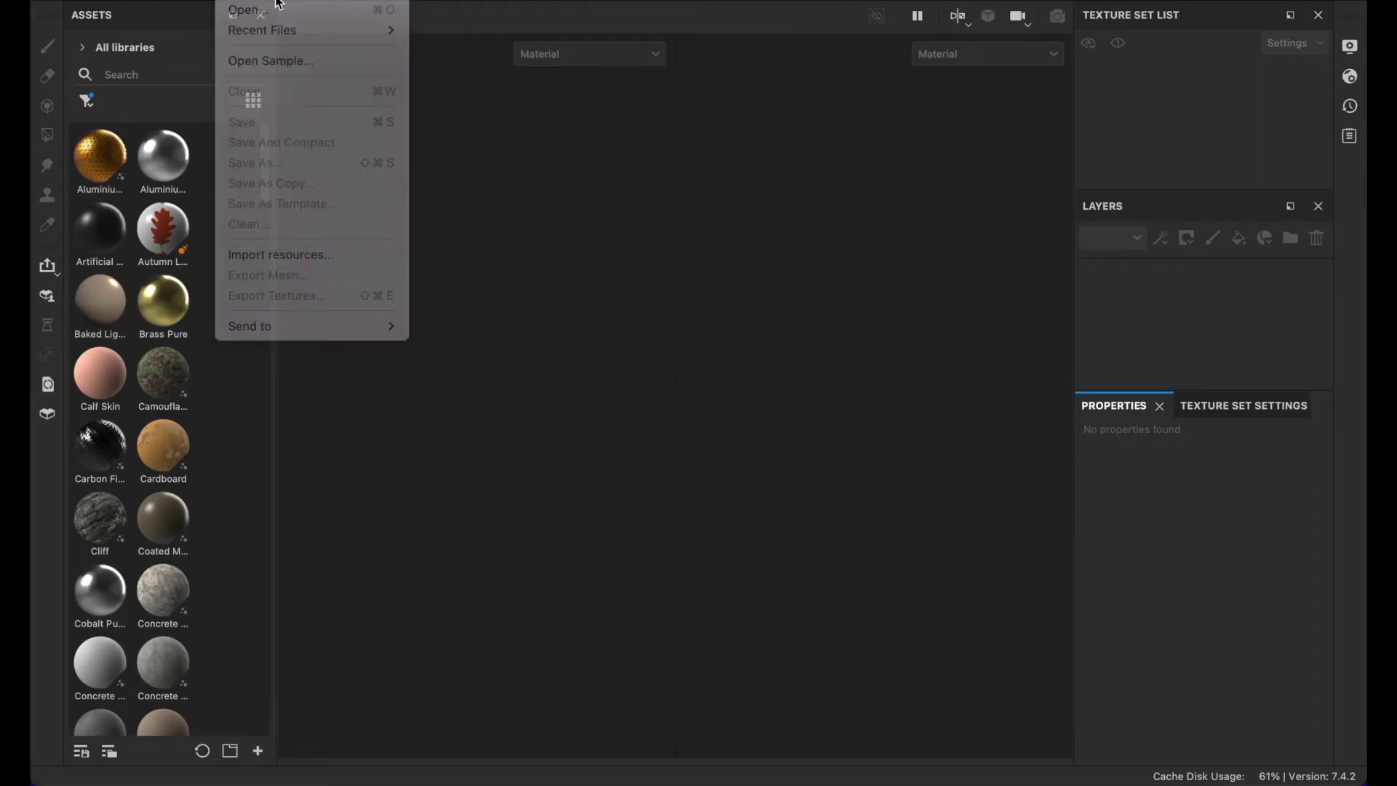
pyautogui.click(852, 176)
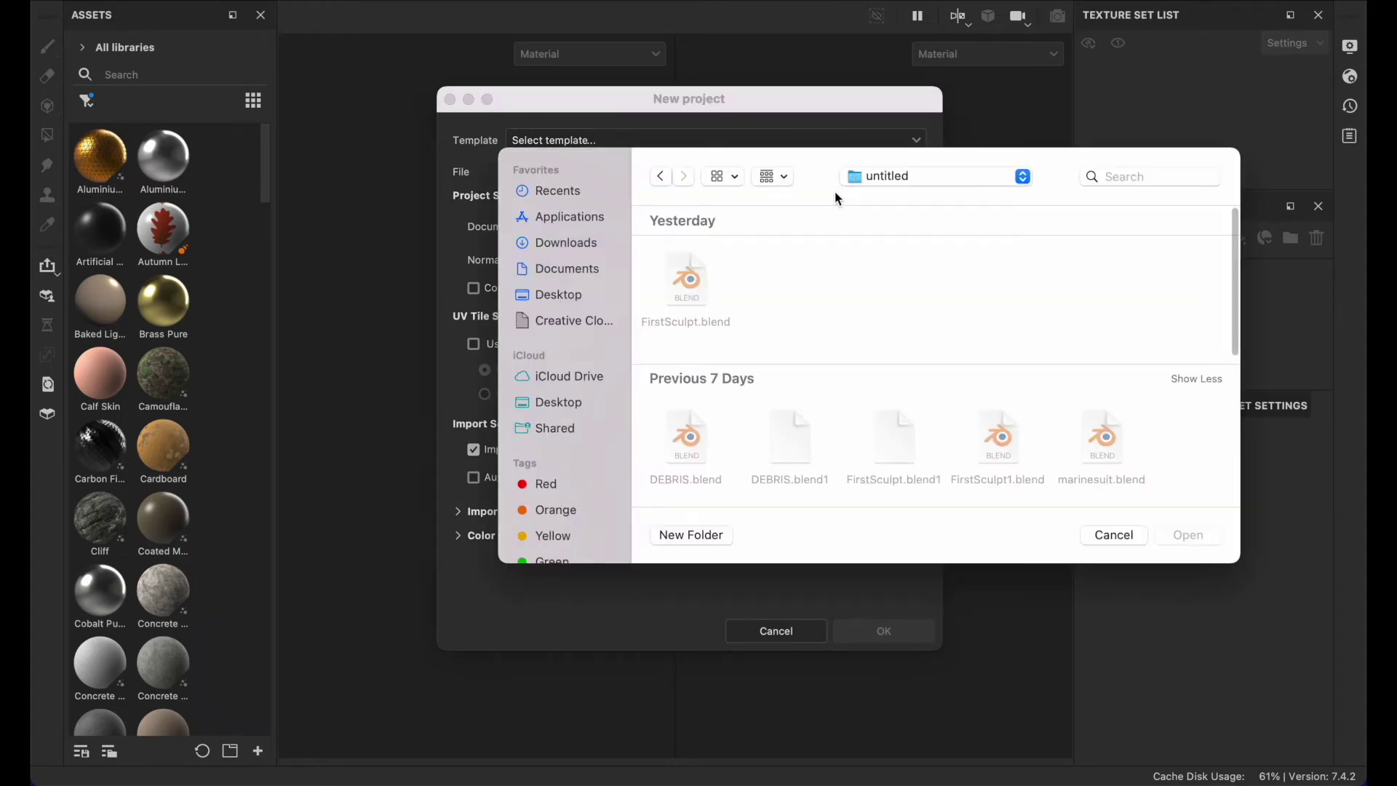
pyautogui.scroll(-2, 820, 357)
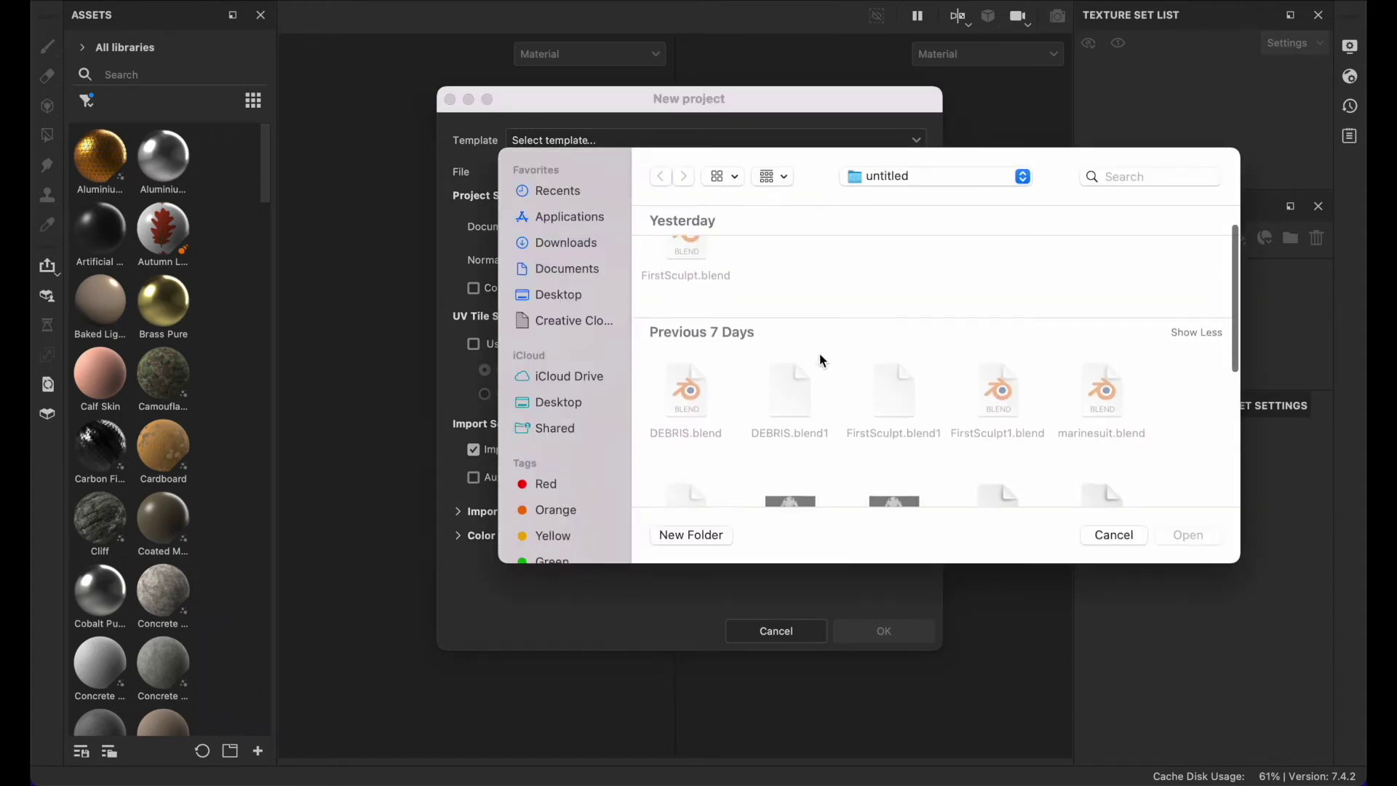
pyautogui.write('For')
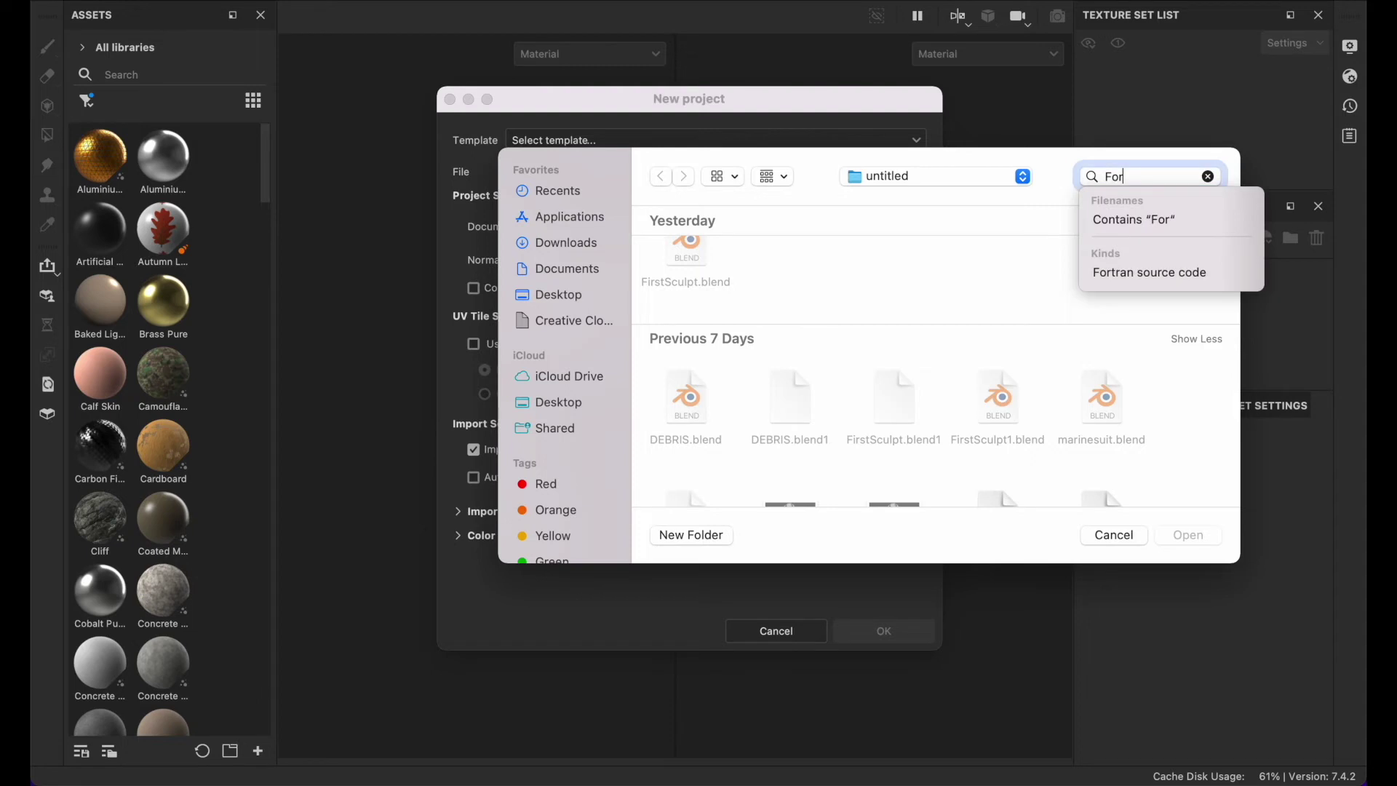
pyautogui.write('texture')
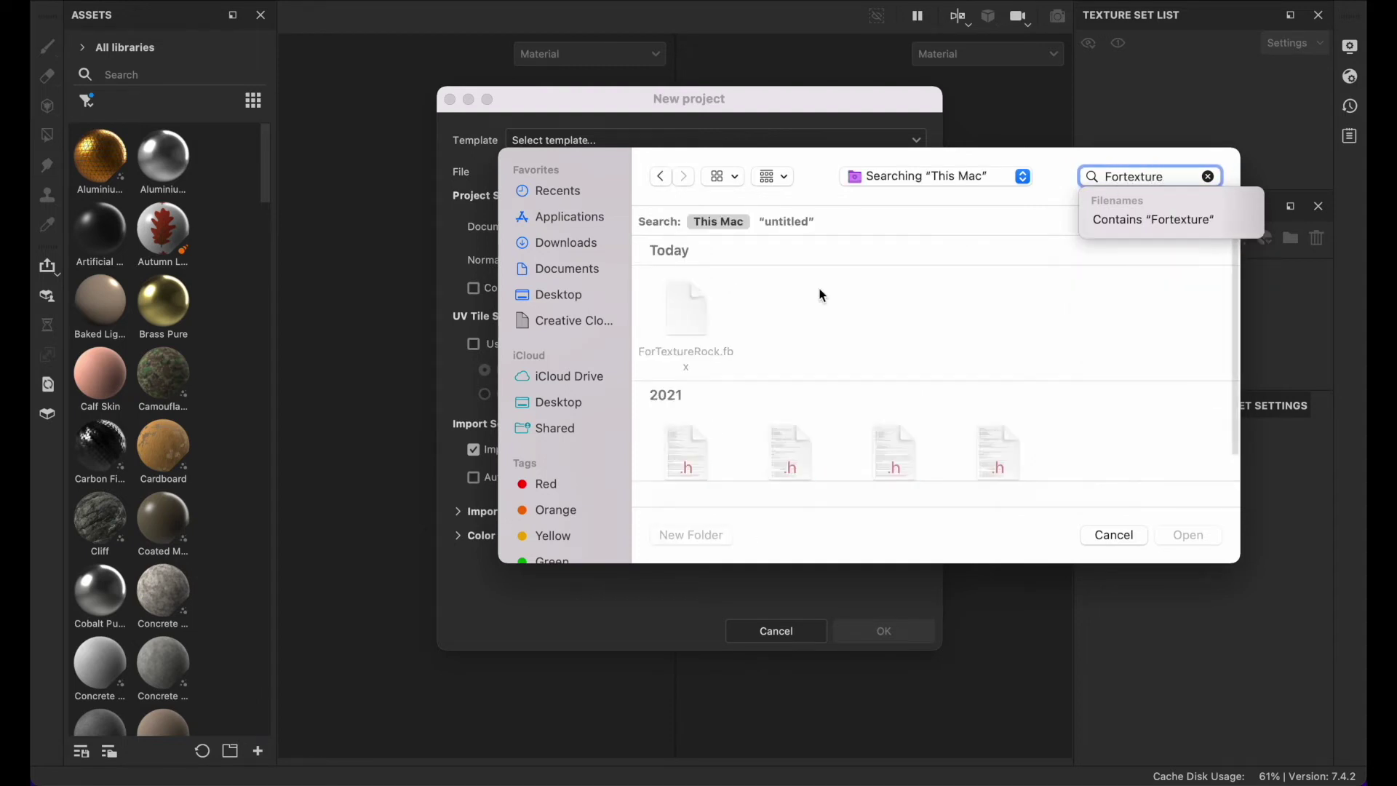
pyautogui.click(686, 309)
pyautogui.click(1200, 539)
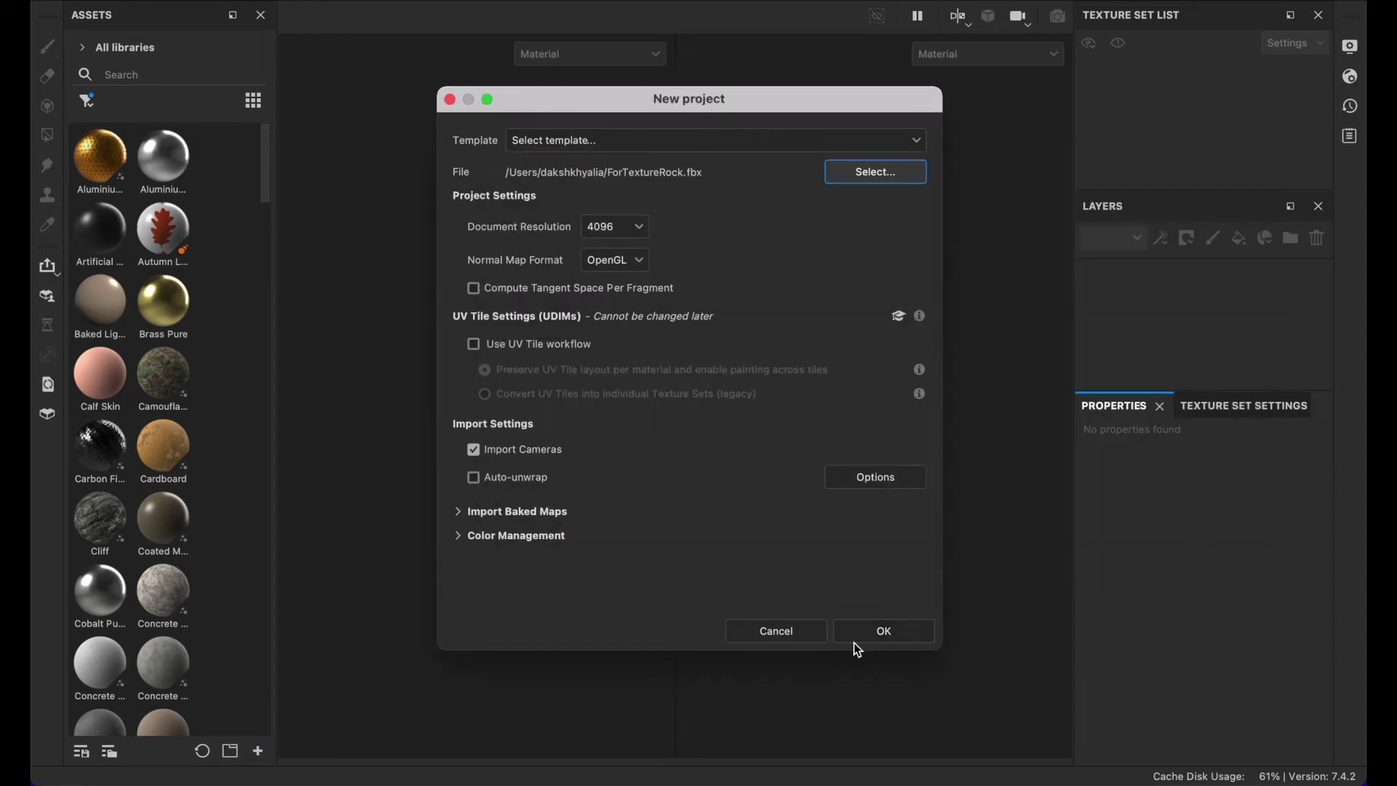
pyautogui.click(868, 634)
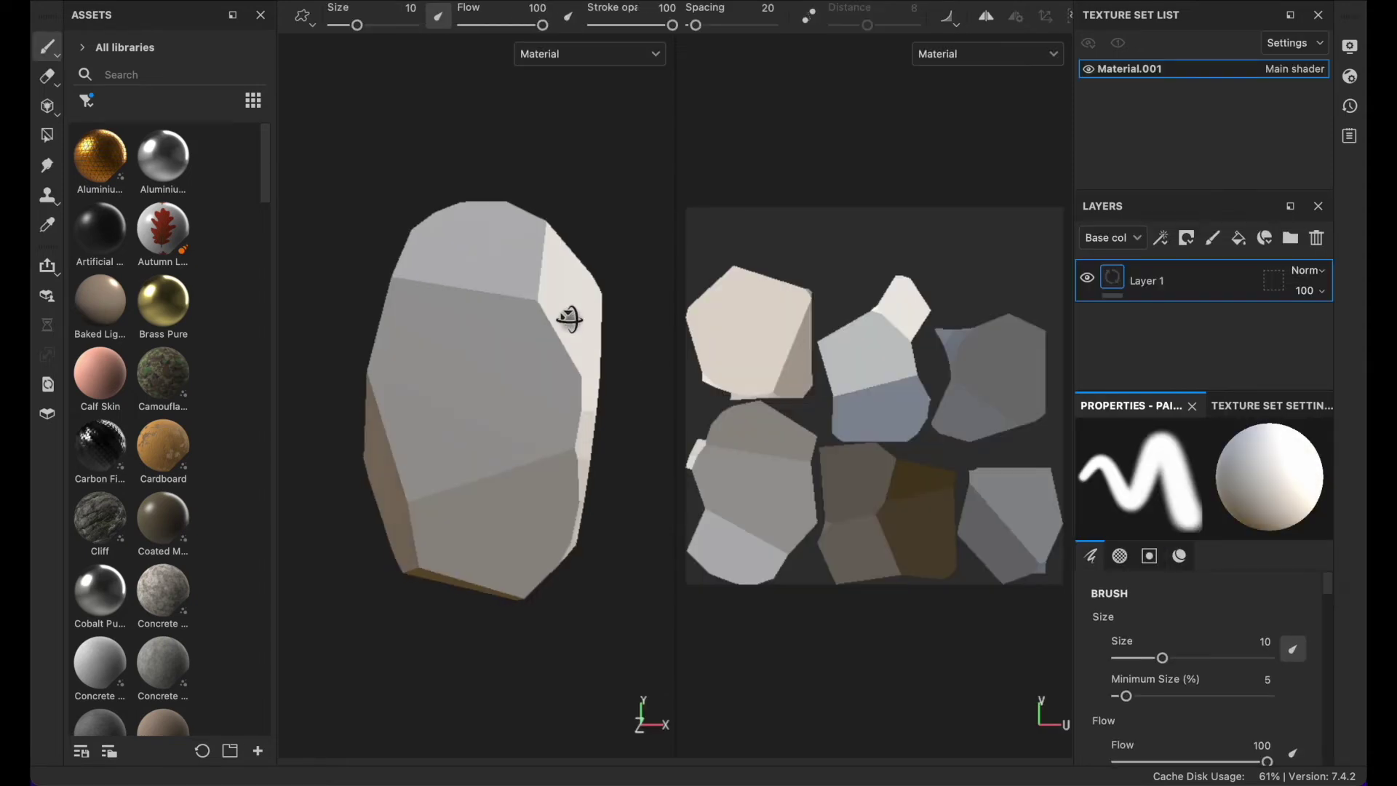
# Bake the mesh maps with AO and curvature at 256 secondary rays and 0.0048 distances.
pyautogui.keyDown('alt'); pyautogui.moveTo(570, 318); pyautogui.dragTo(639, 293); pyautogui.keyUp('alt')
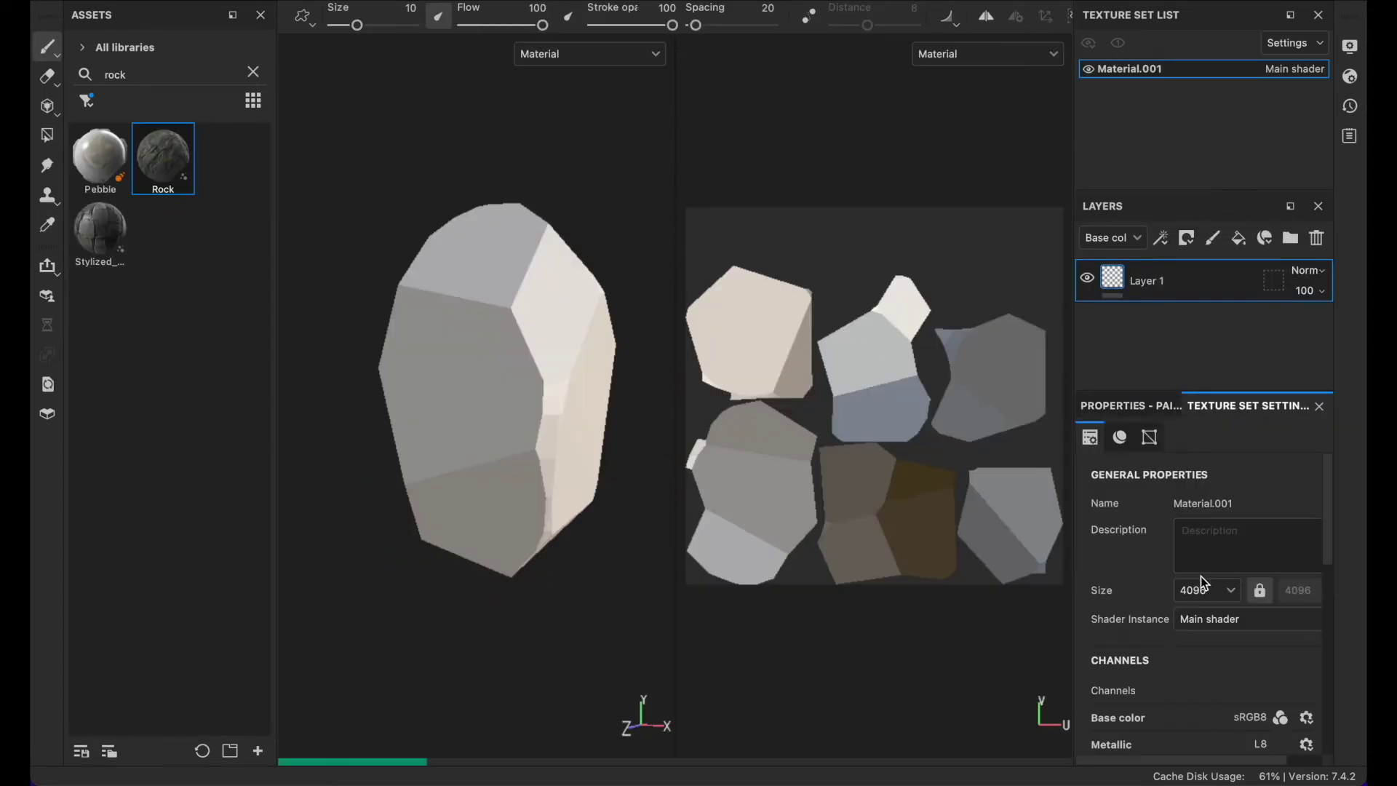
pyautogui.scroll(-6, 1204, 579)
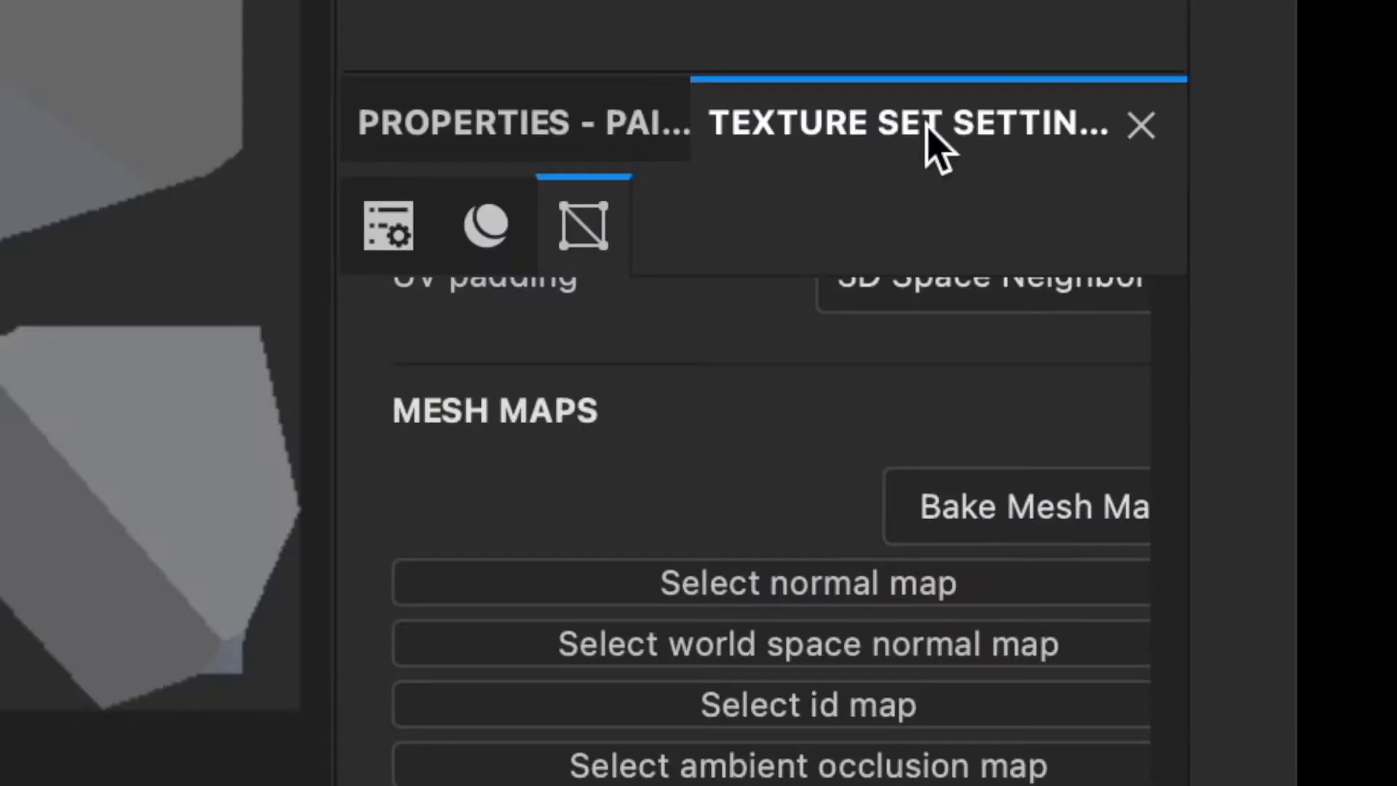
pyautogui.click(1281, 522)
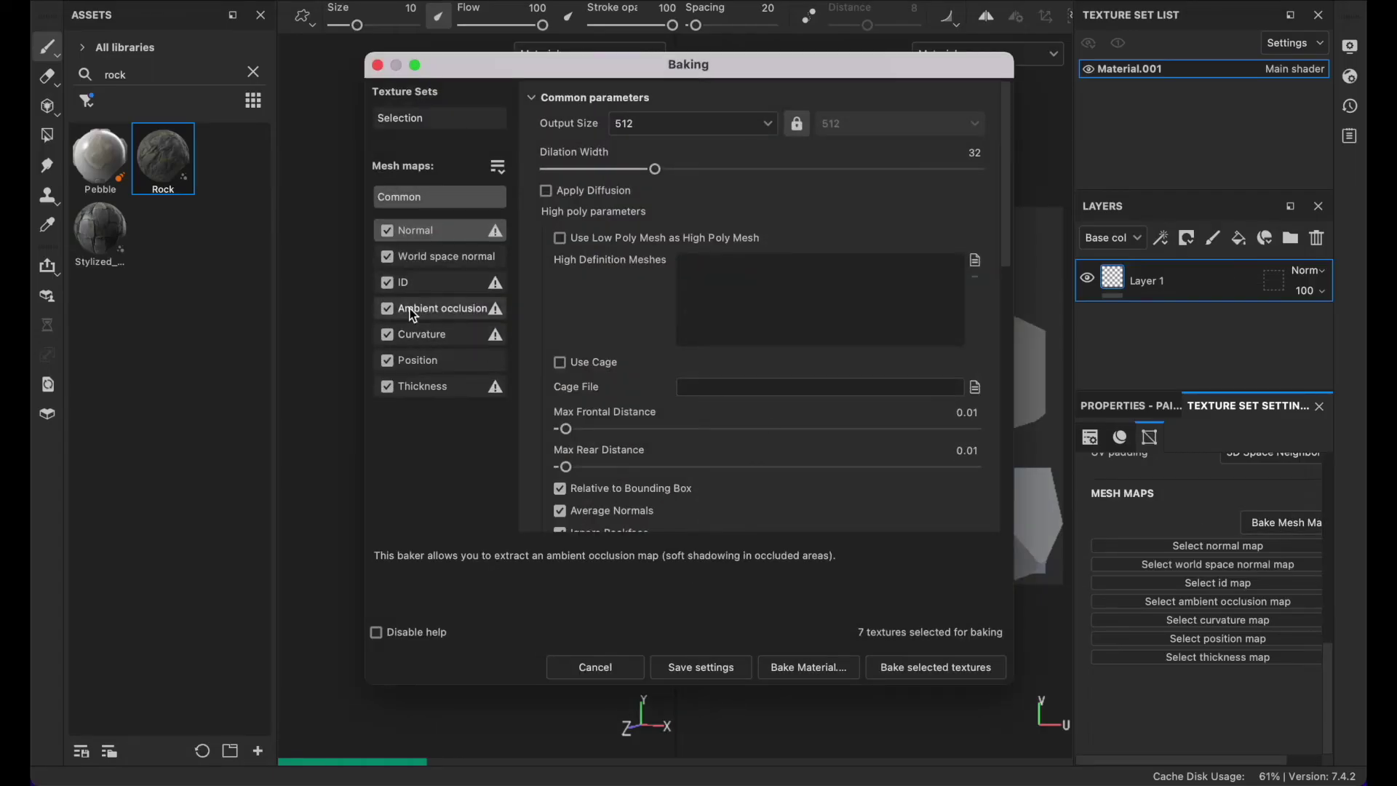
pyautogui.click(436, 308)
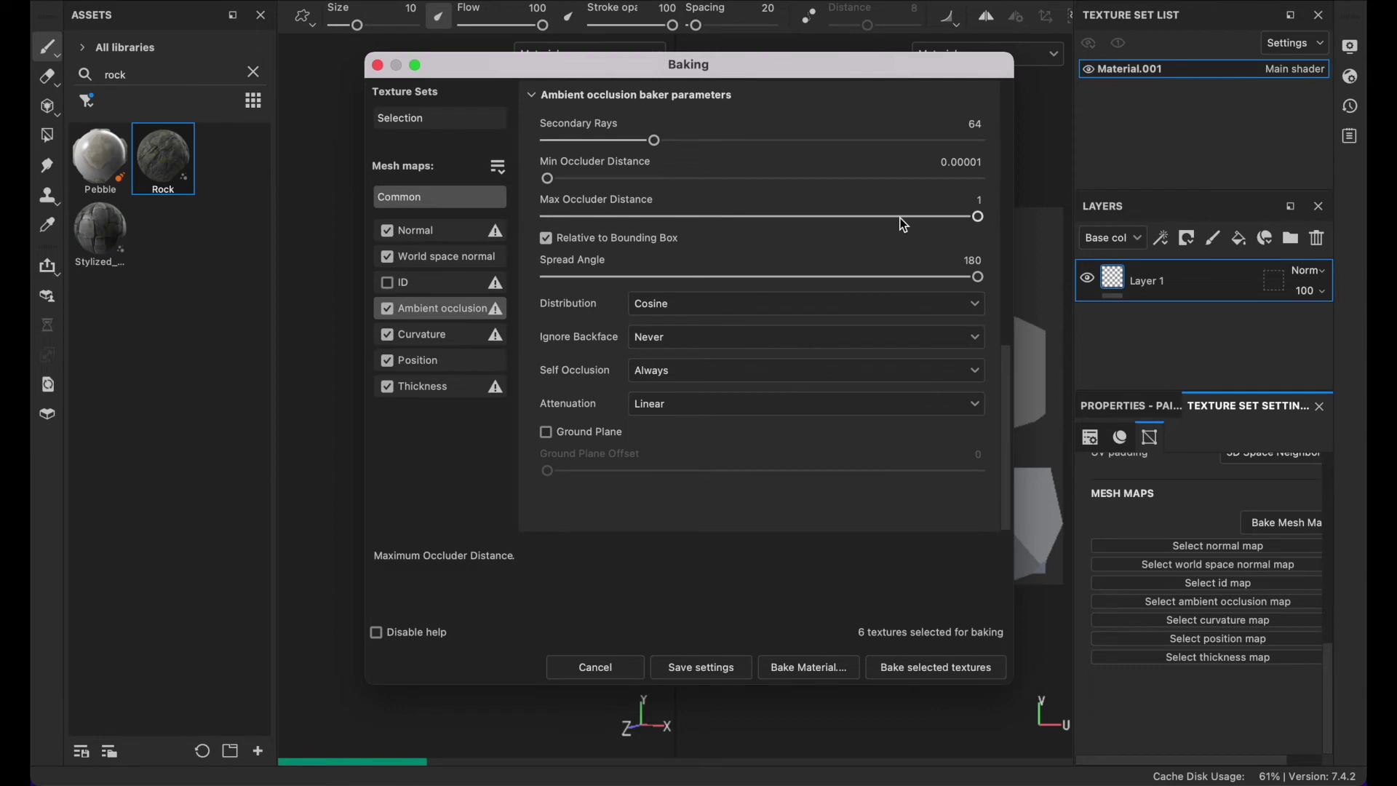
pyautogui.moveTo(887, 145); pyautogui.dragTo(983, 140)
pyautogui.click(753, 178)
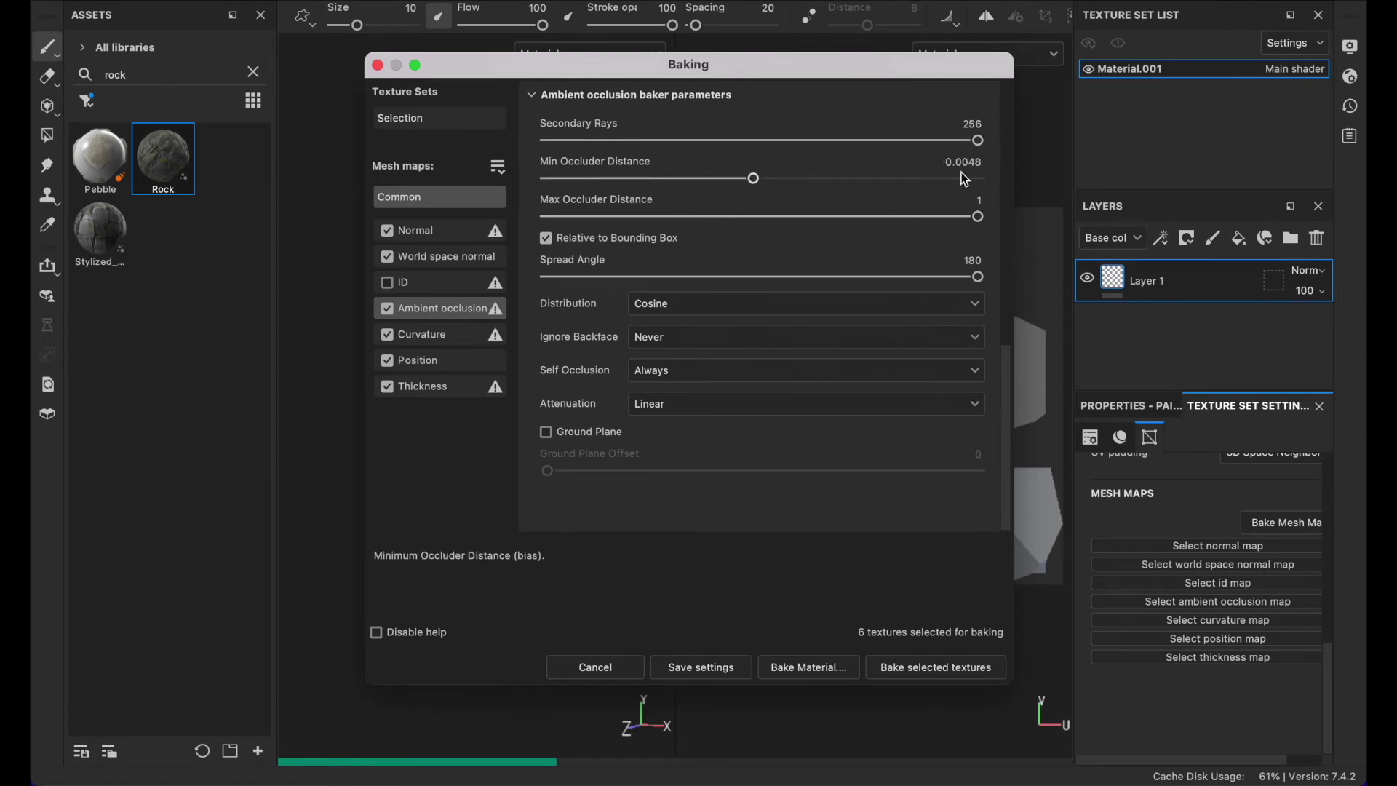
pyautogui.click(440, 336)
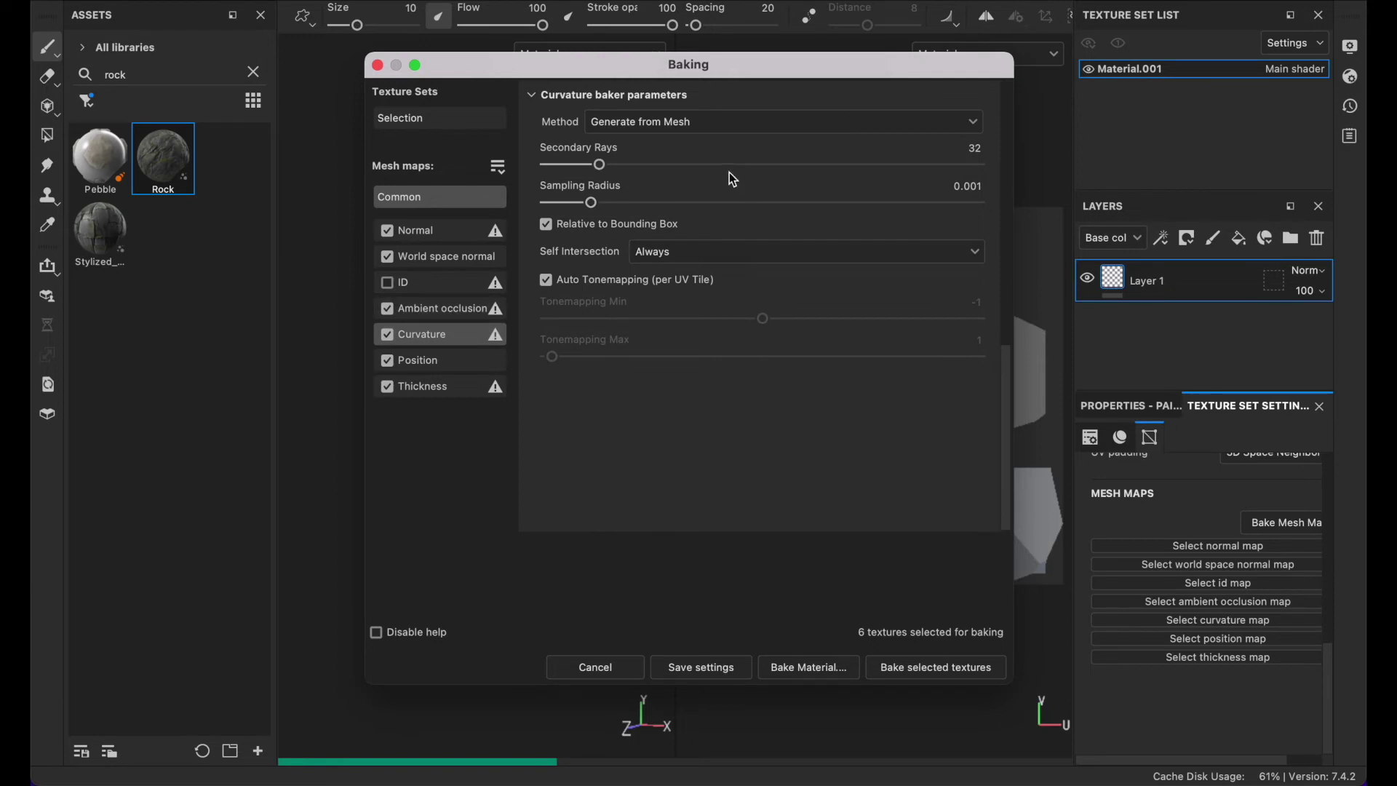
pyautogui.moveTo(817, 165); pyautogui.dragTo(1000, 168)
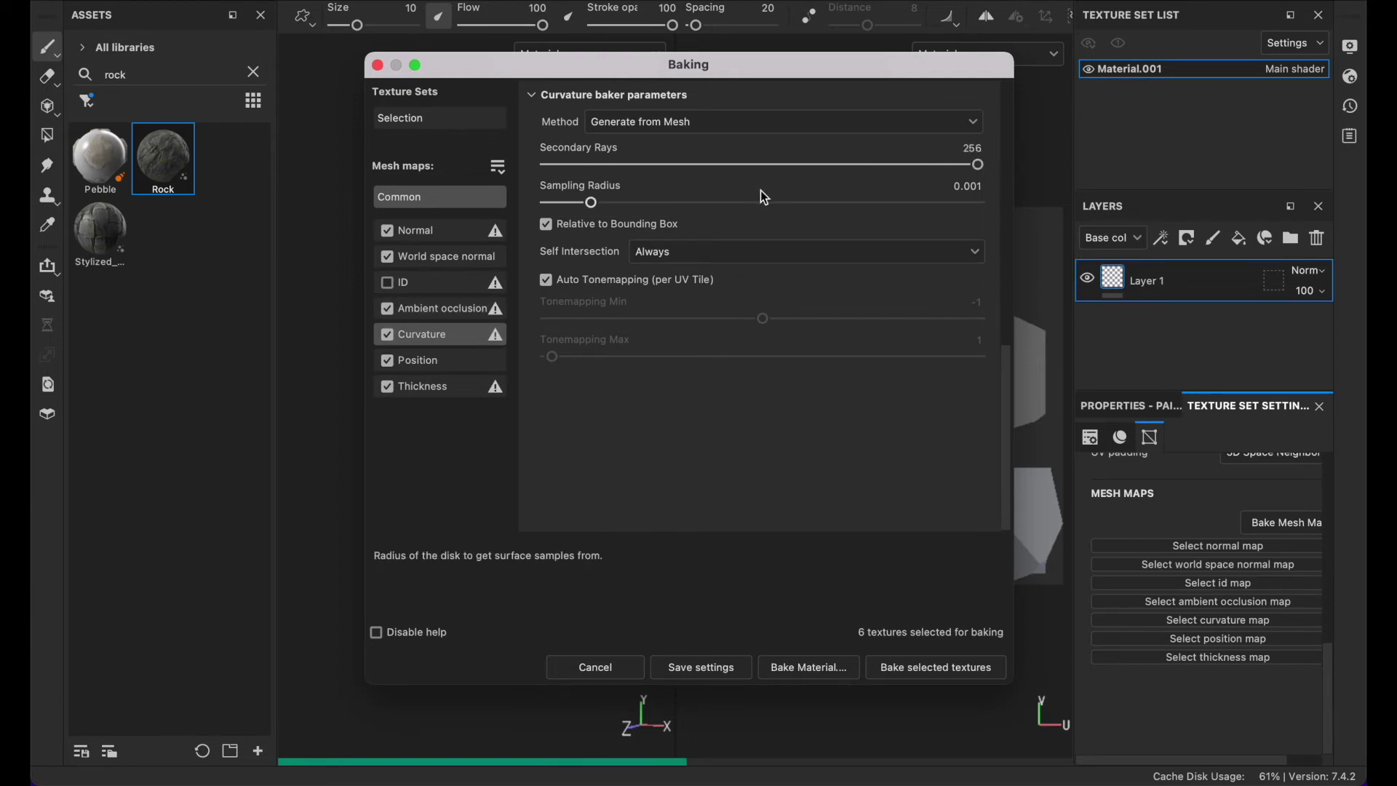
pyautogui.click(753, 202)
pyautogui.click(956, 668)
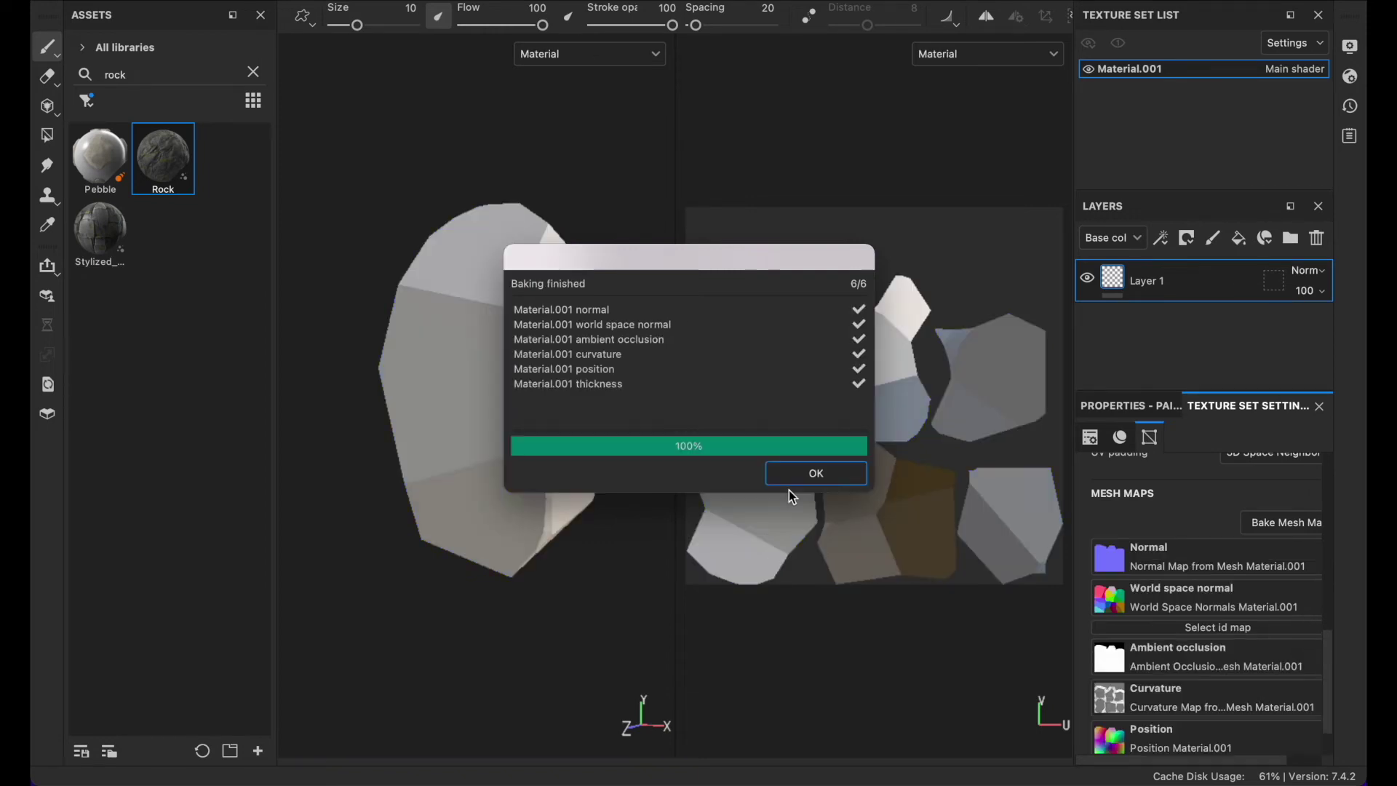
pyautogui.click(816, 473)
# Search the assets for 'plastic' and apply Plastic Matte Pure to the rock.
pyautogui.doubleClick(96, 79)
pyautogui.press('BackSpace')
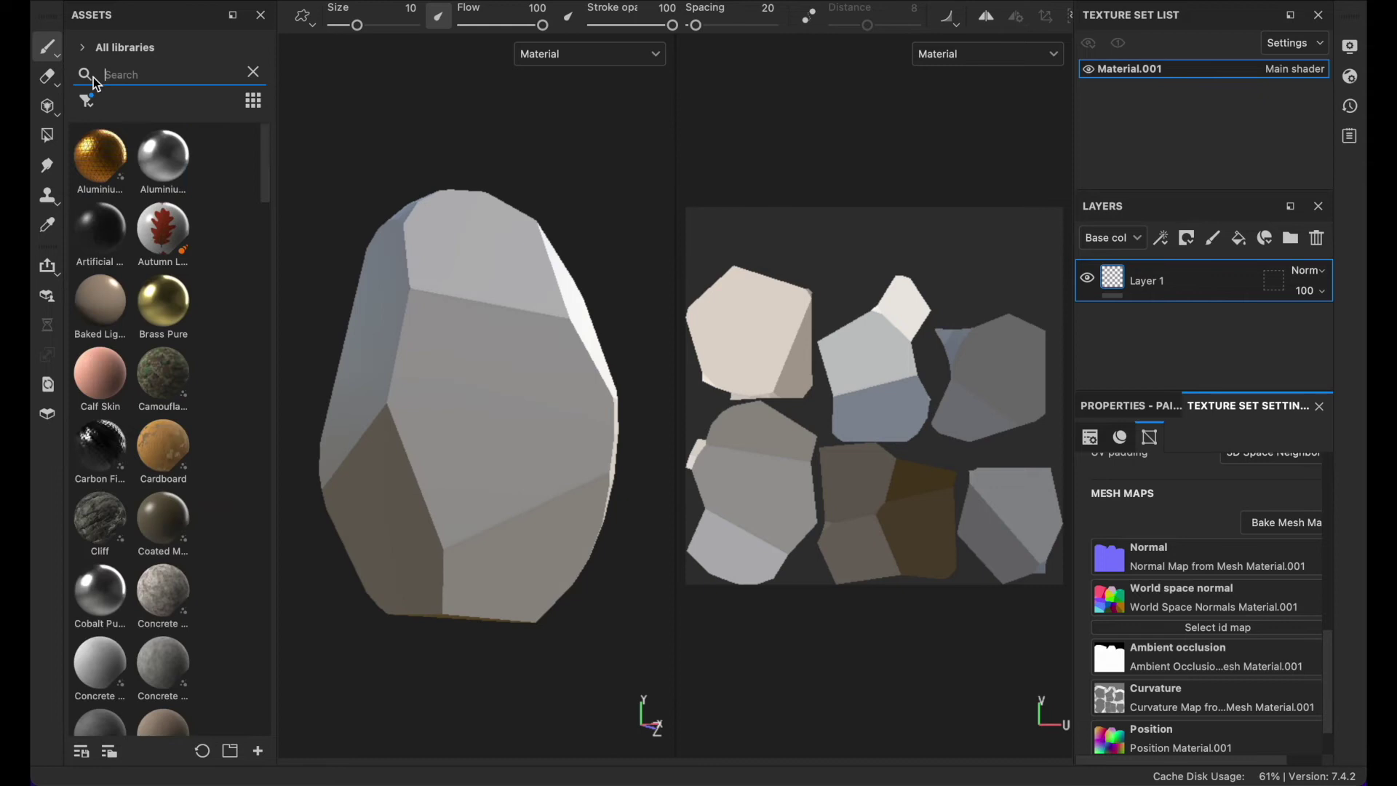
pyautogui.write('plastic')
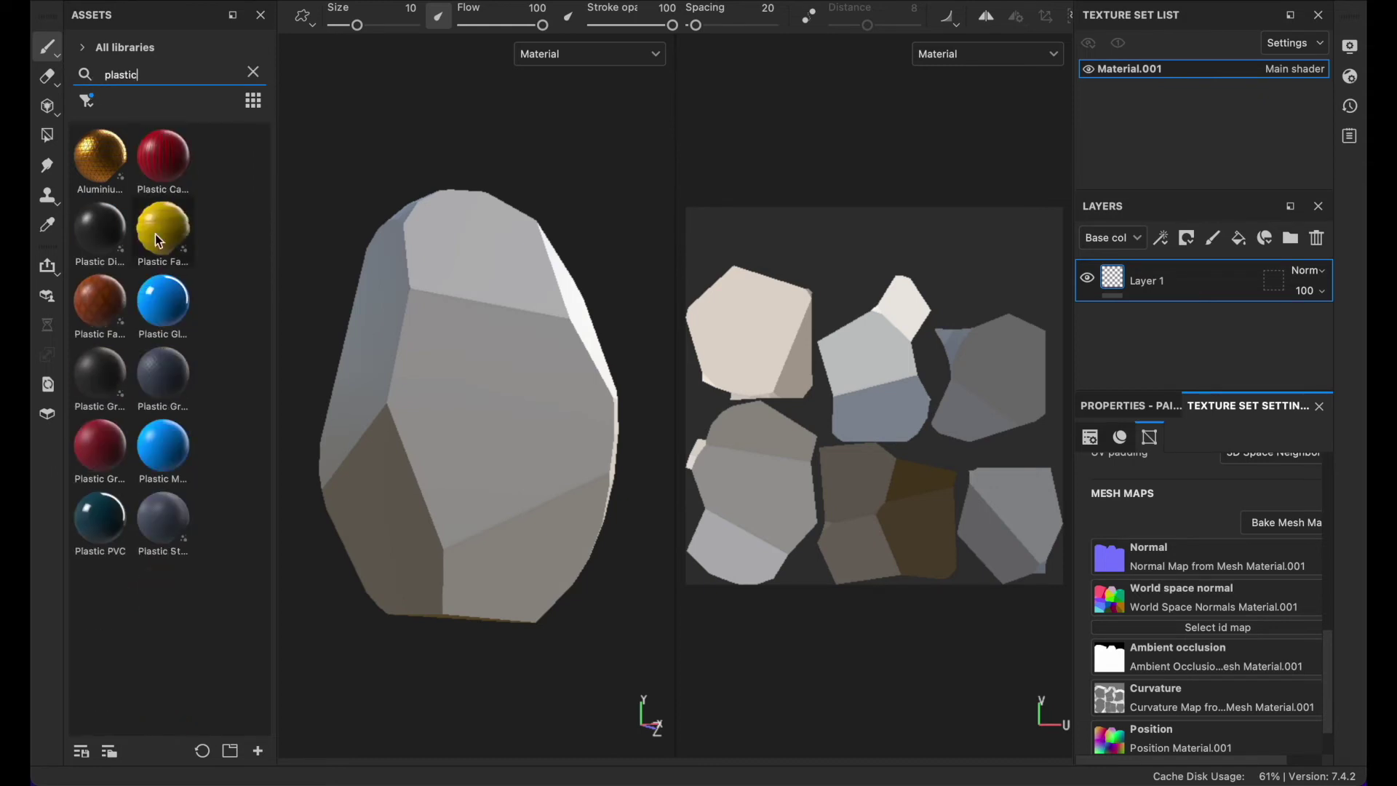
pyautogui.moveTo(163, 463); pyautogui.dragTo(502, 220)
pyautogui.keyDown('alt'); pyautogui.moveTo(446, 278); pyautogui.dragTo(624, 303); pyautogui.keyUp('alt')
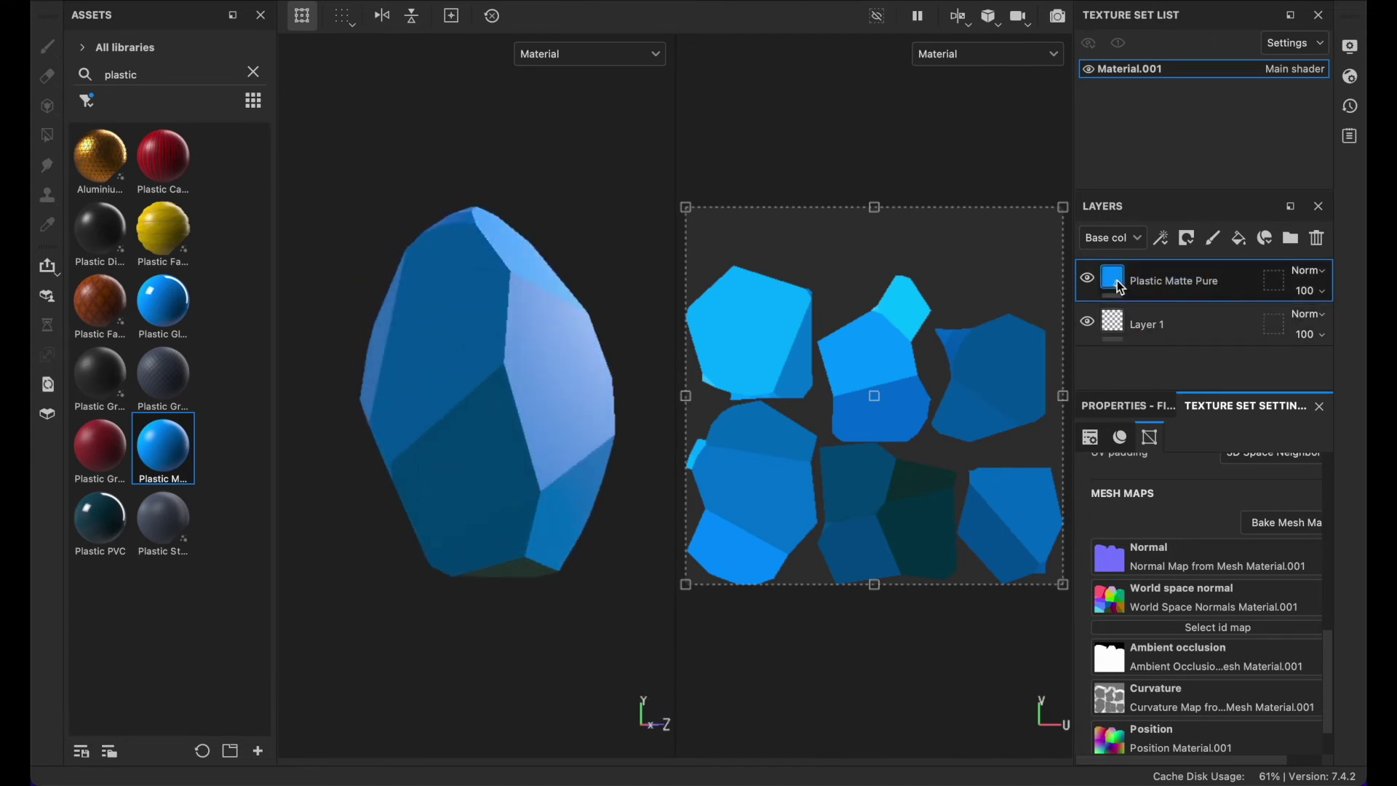
# Set the Plastic Matte Pure fill's base colour to grey 808080.
pyautogui.click(1146, 405)
pyautogui.scroll(-6, 1221, 557)
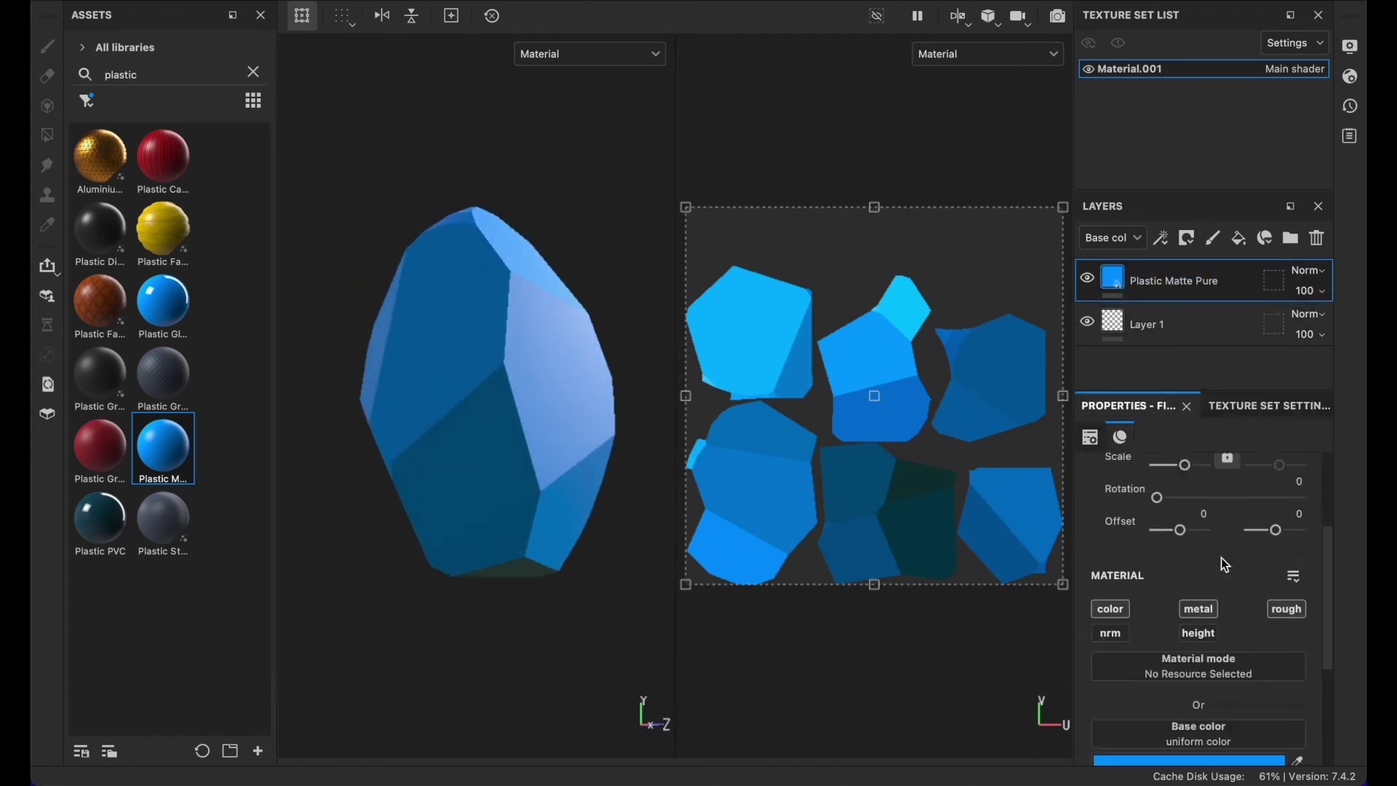
pyautogui.click(1249, 576)
pyautogui.moveTo(1045, 375)
pyautogui.mouseDown()
pyautogui.moveTo(972, 352)
pyautogui.moveTo(961, 386)
pyautogui.mouseUp()
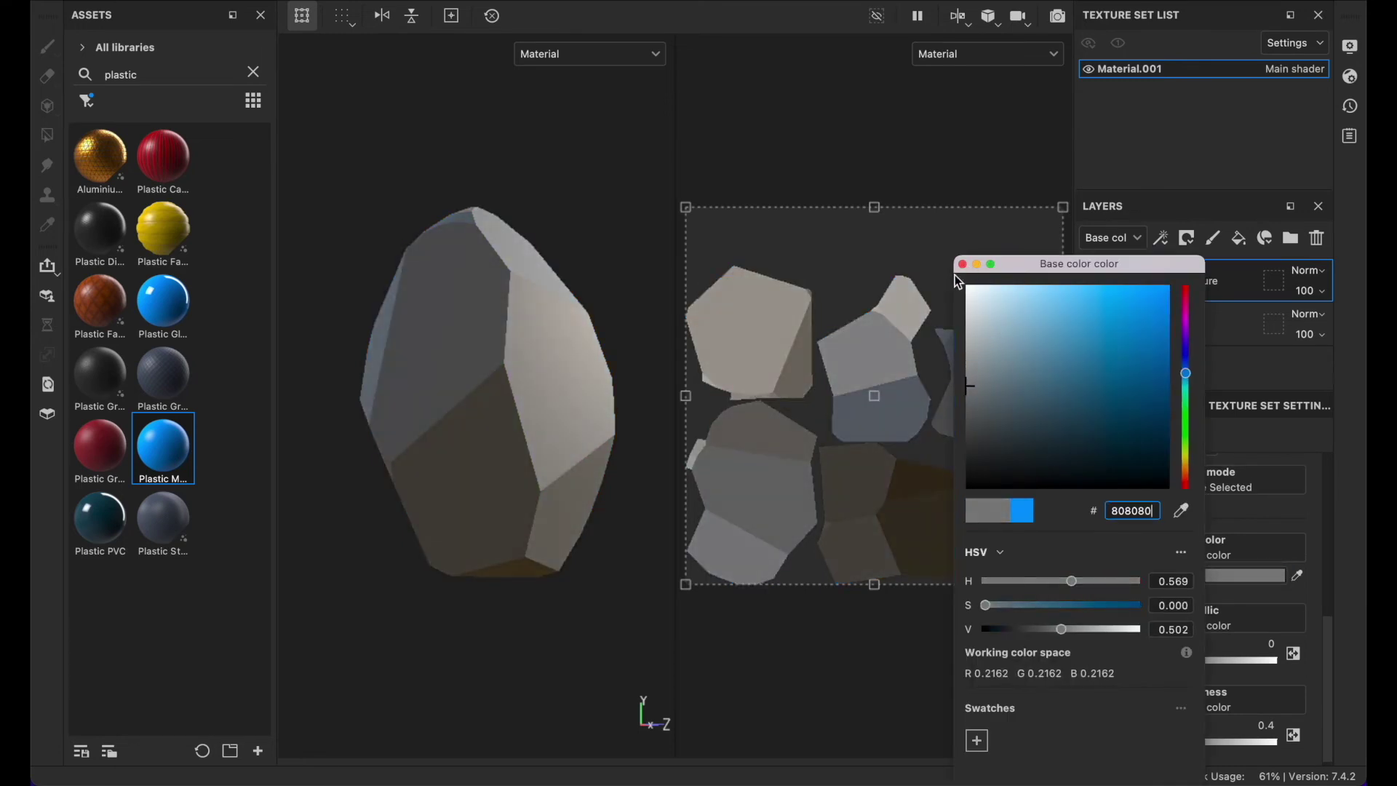
pyautogui.click(999, 190)
pyautogui.keyDown('alt'); pyautogui.moveTo(548, 287); pyautogui.dragTo(576, 314); pyautogui.keyUp('alt')
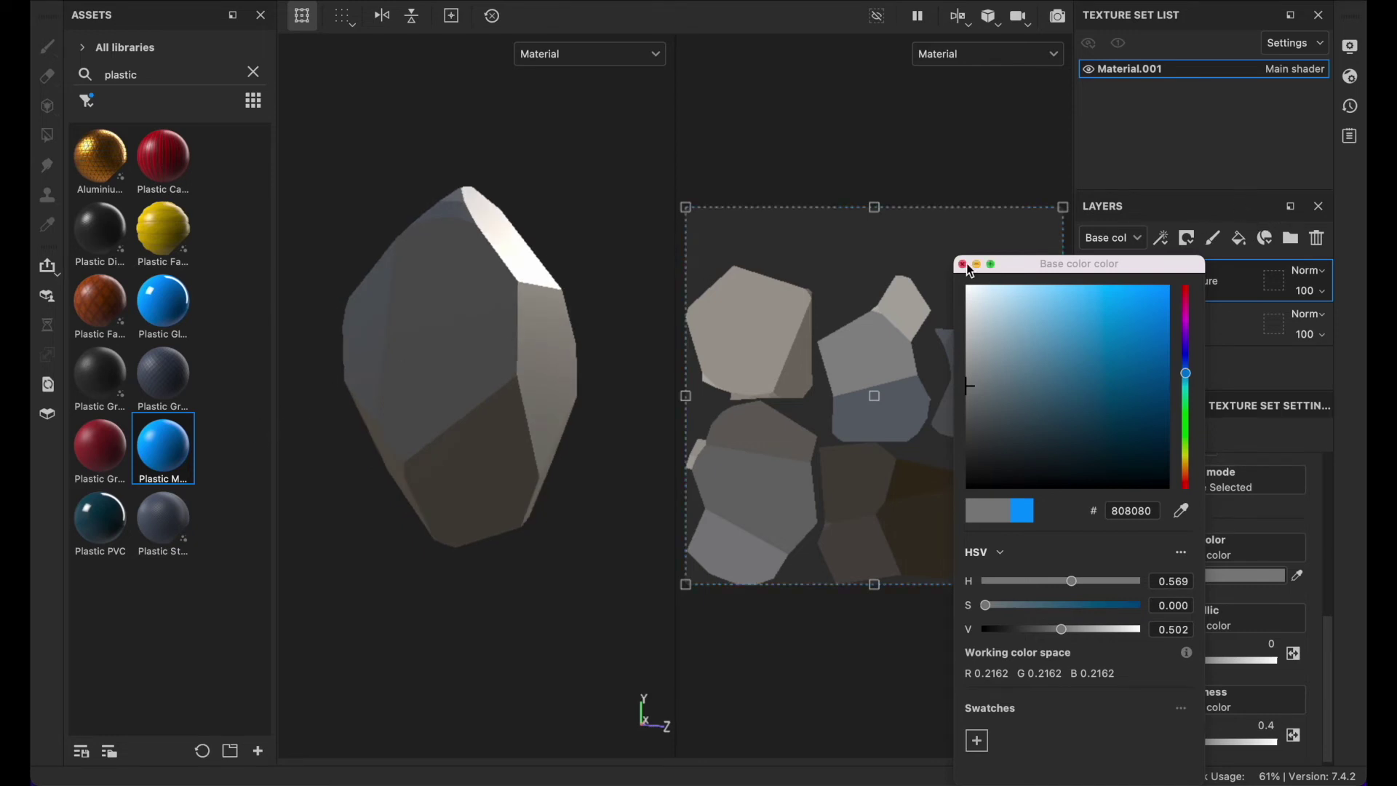
pyautogui.click(962, 265)
# Add two layer folders, name one Down, and place UP above it.
pyautogui.click(1290, 239)
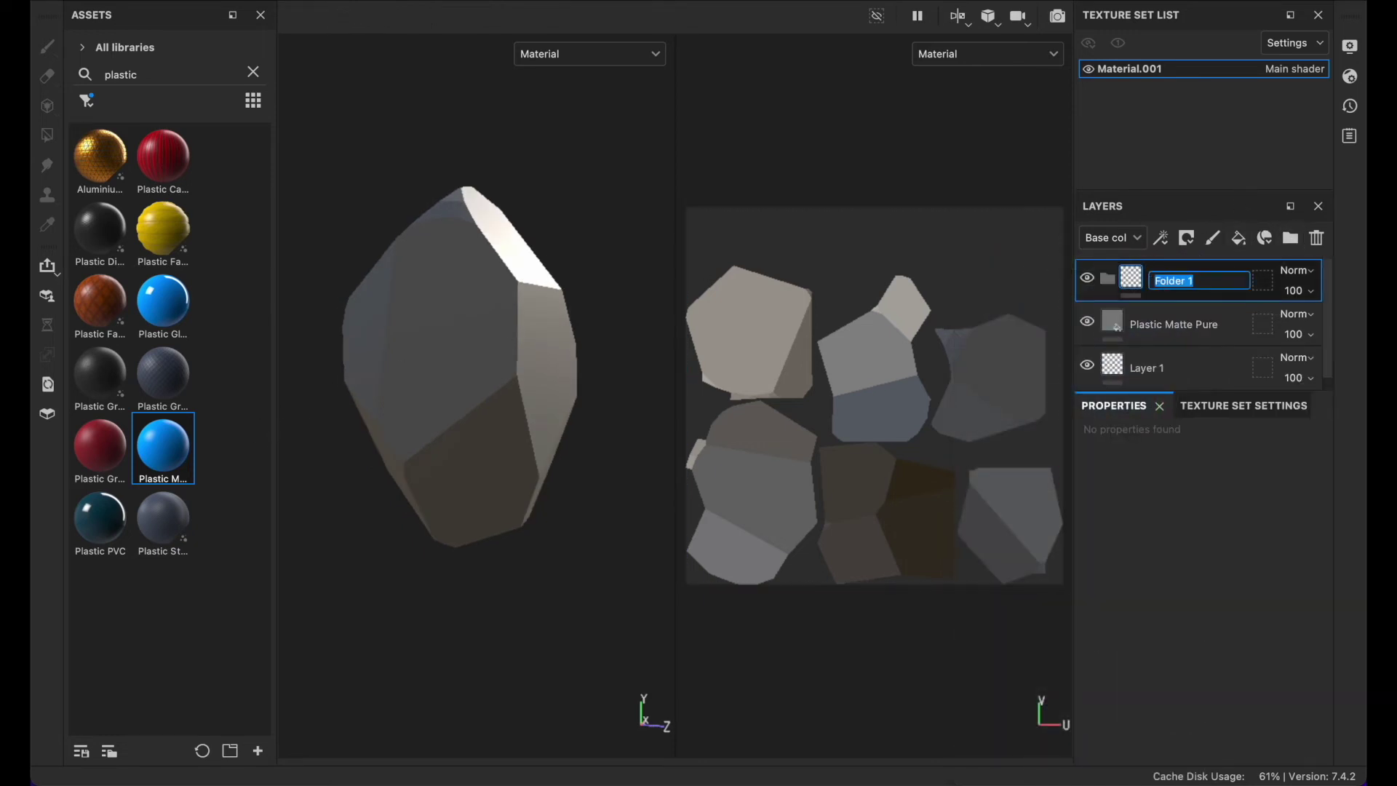
pyautogui.click(1290, 239)
pyautogui.doubleClick(1171, 282)
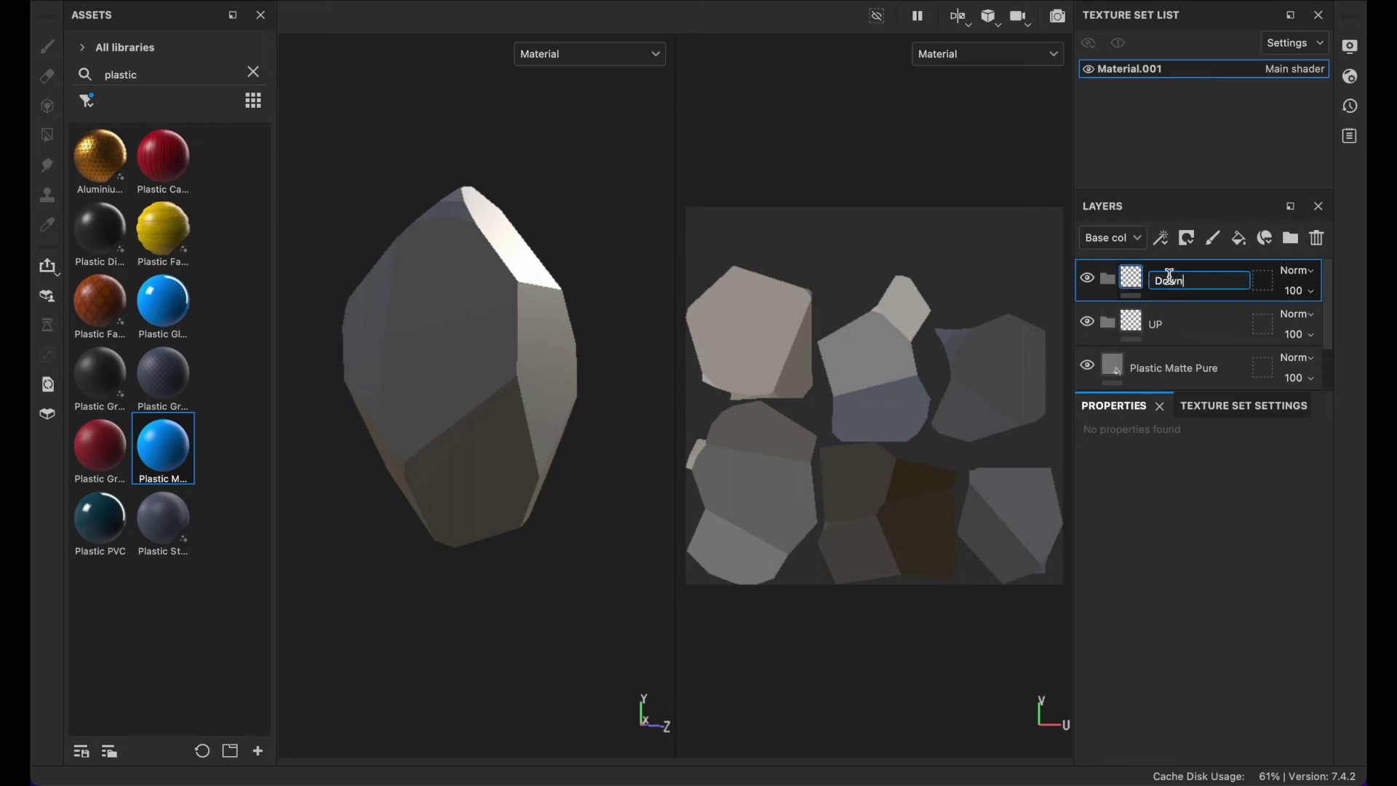
pyautogui.click(1178, 337)
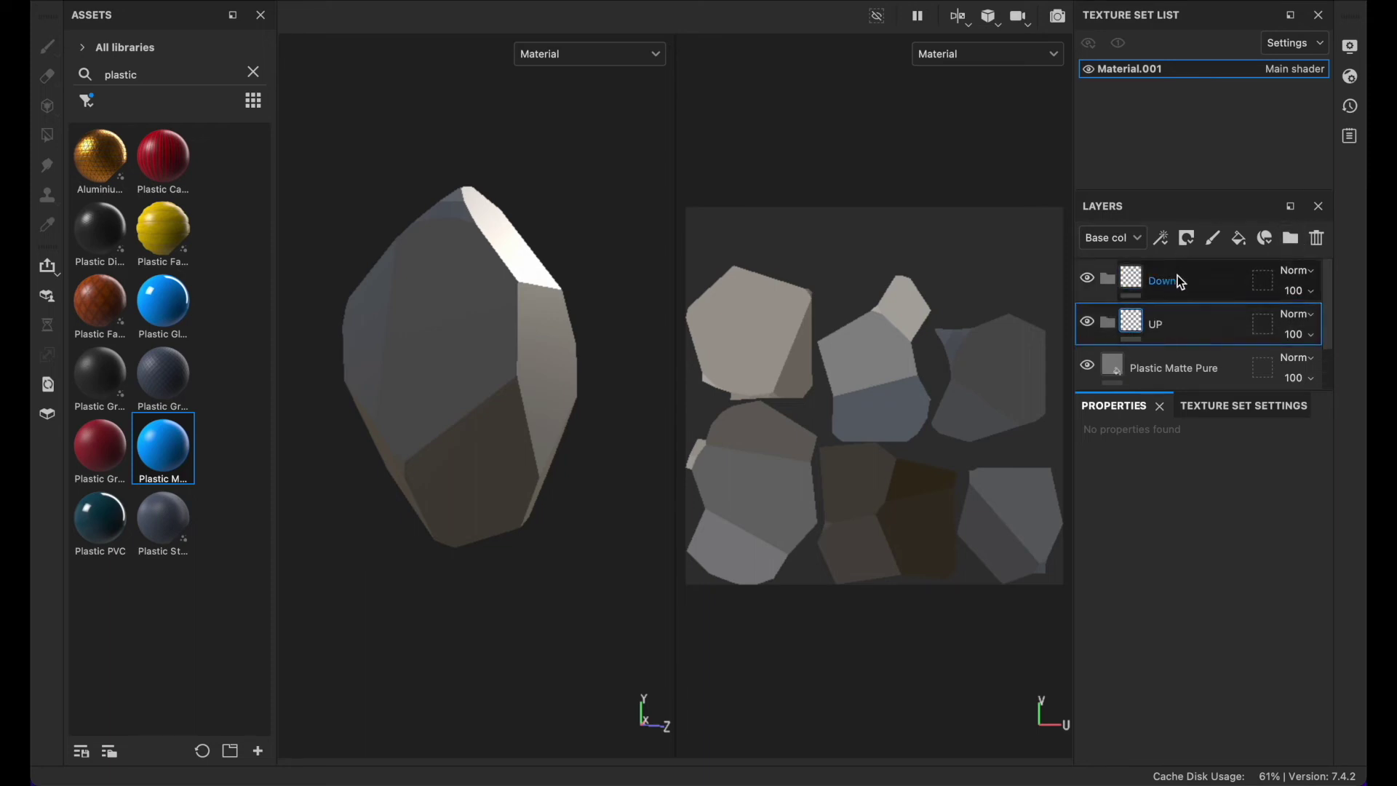
pyautogui.moveTo(1167, 326); pyautogui.dragTo(1167, 263)
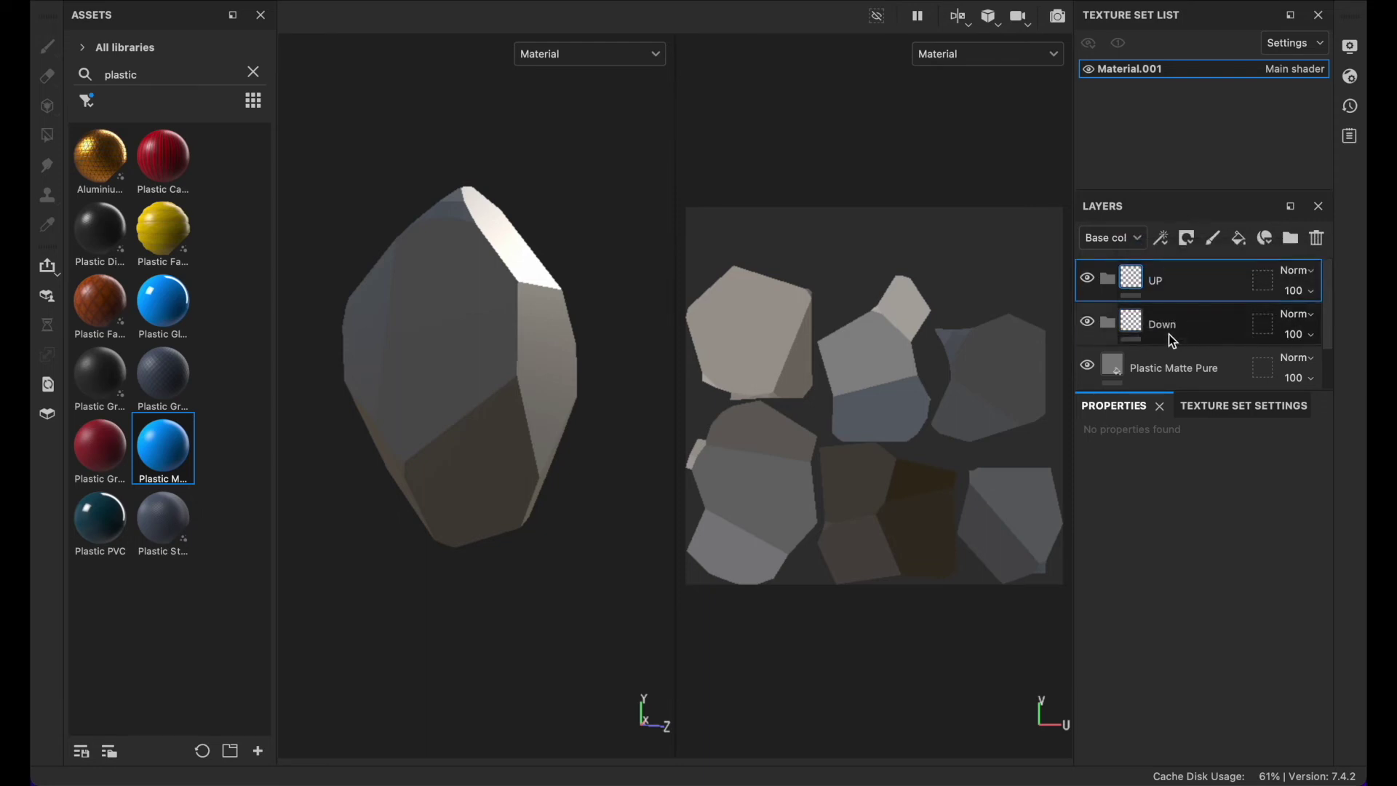
# Move the Plastic Matte Pure fill into Down and delete the empty Layer 1.
pyautogui.scroll(-1, 1169, 334)
pyautogui.click(1177, 329)
pyautogui.moveTo(1177, 345); pyautogui.dragTo(1189, 291)
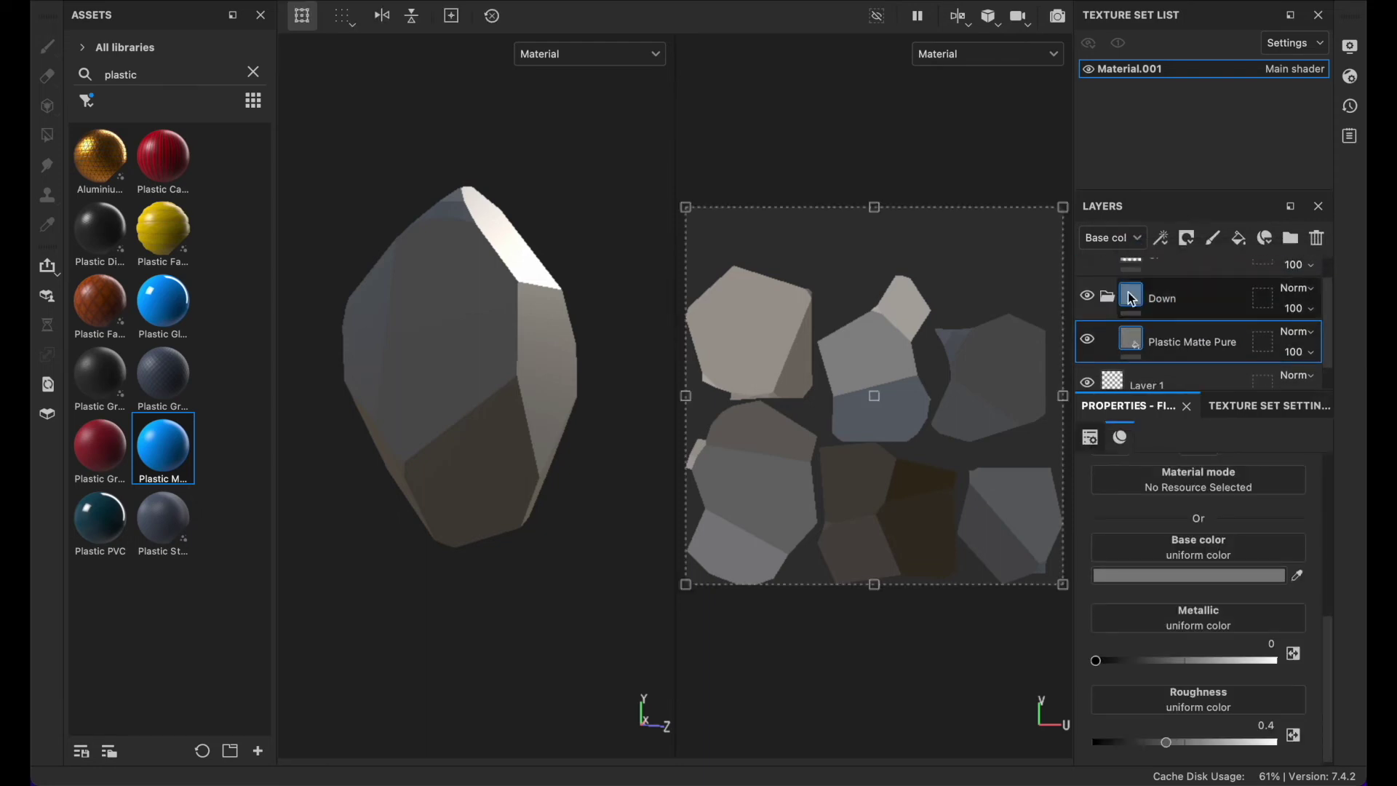
pyautogui.scroll(-1, 1186, 323)
pyautogui.click(1167, 363)
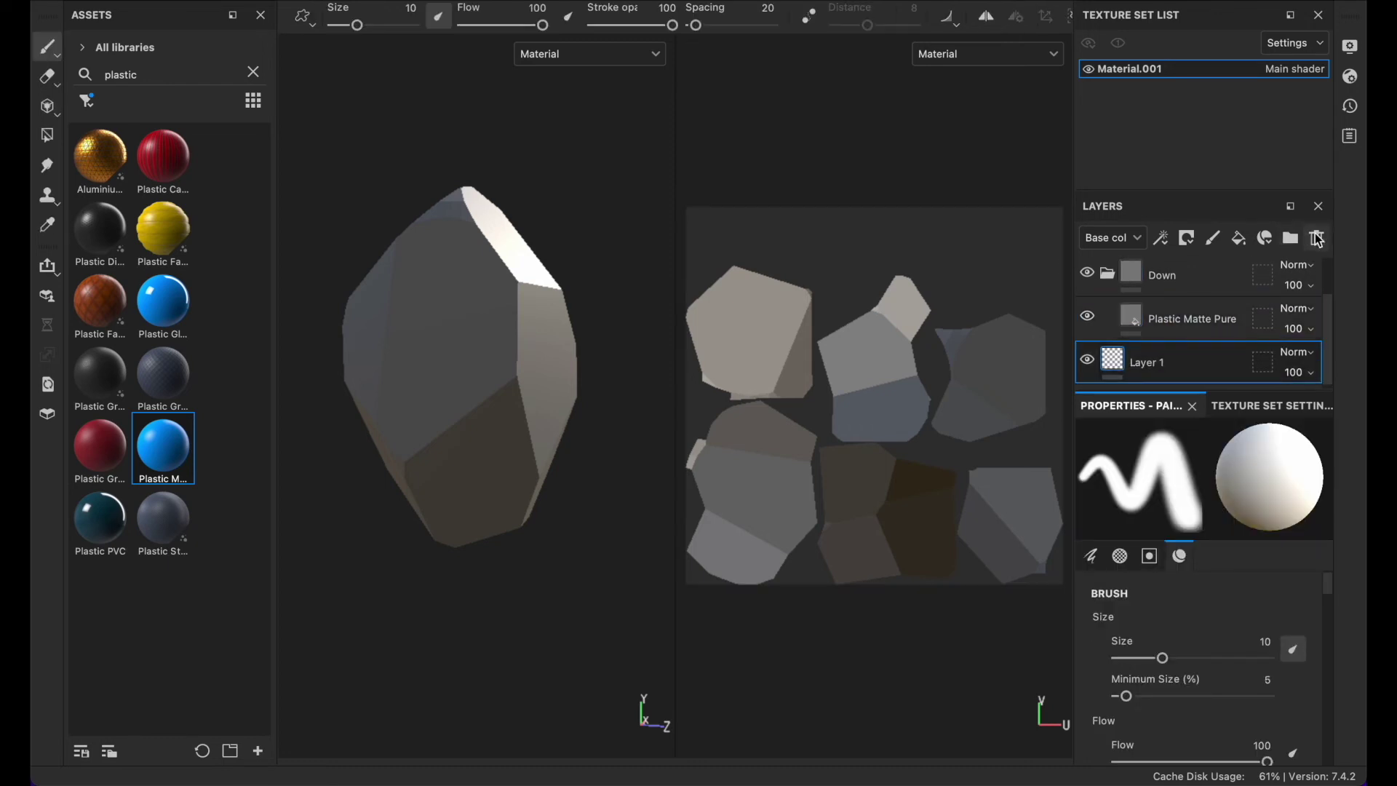
pyautogui.click(1319, 240)
pyautogui.click(1185, 357)
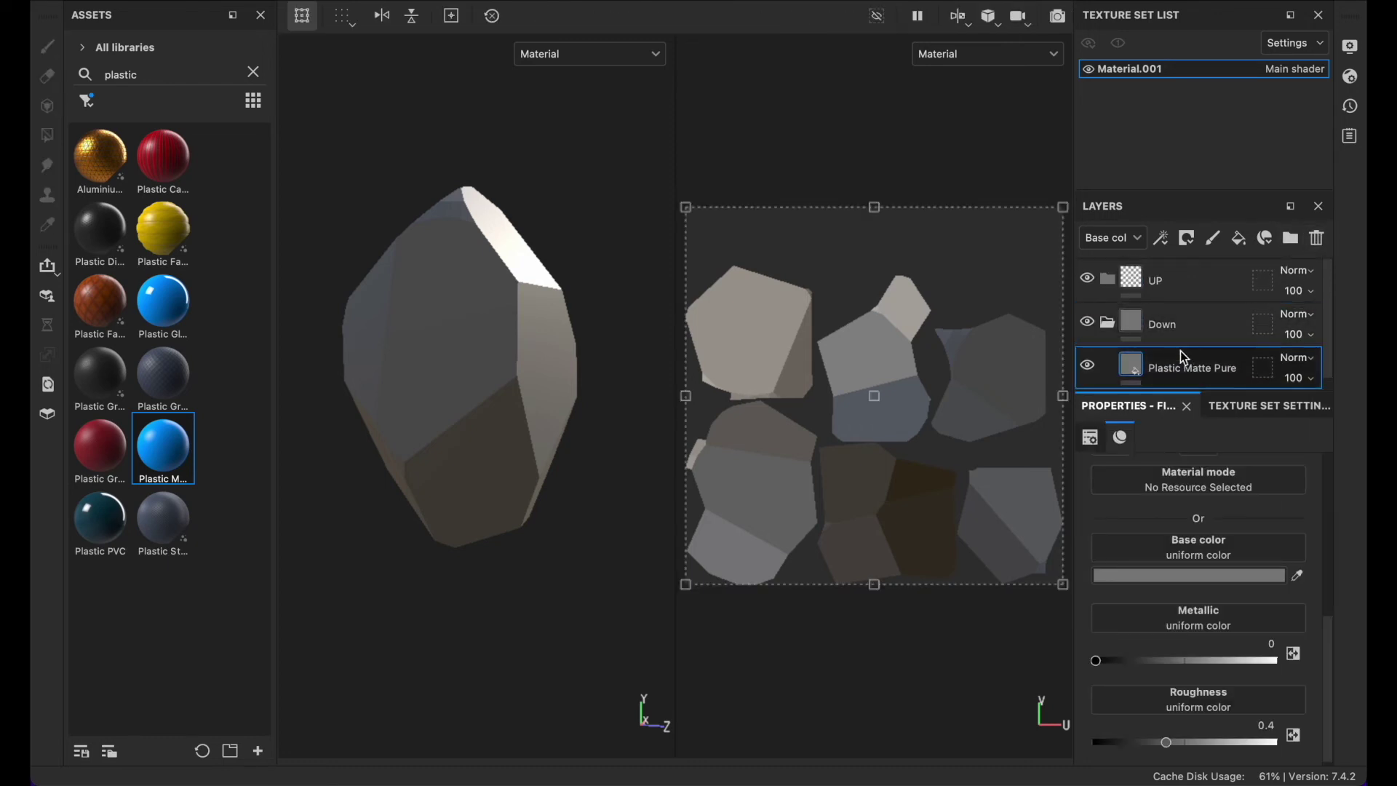
# Copy the gray fill layer and paste it into the UP folder.
pyautogui.rightClick(1177, 360)
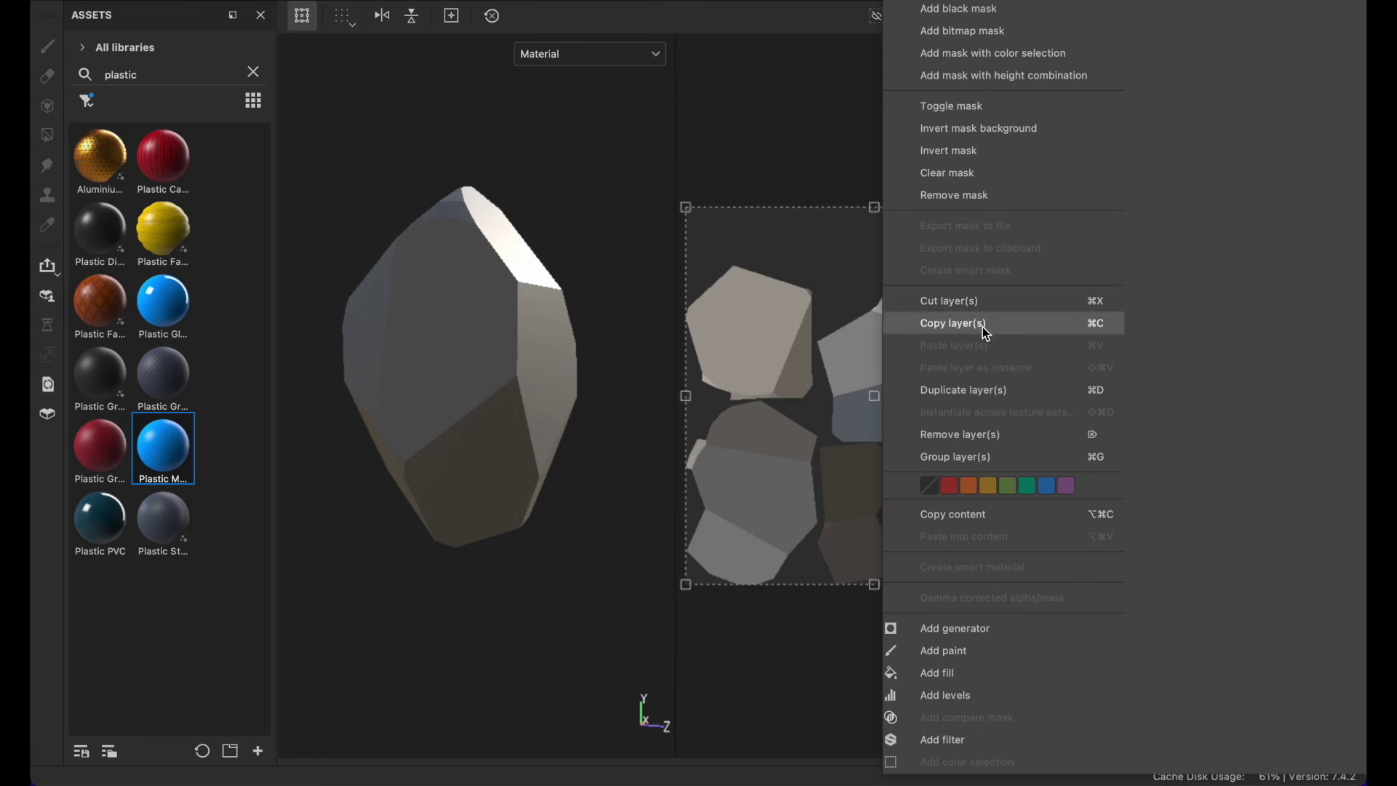
pyautogui.click(937, 324)
pyautogui.click(1176, 284)
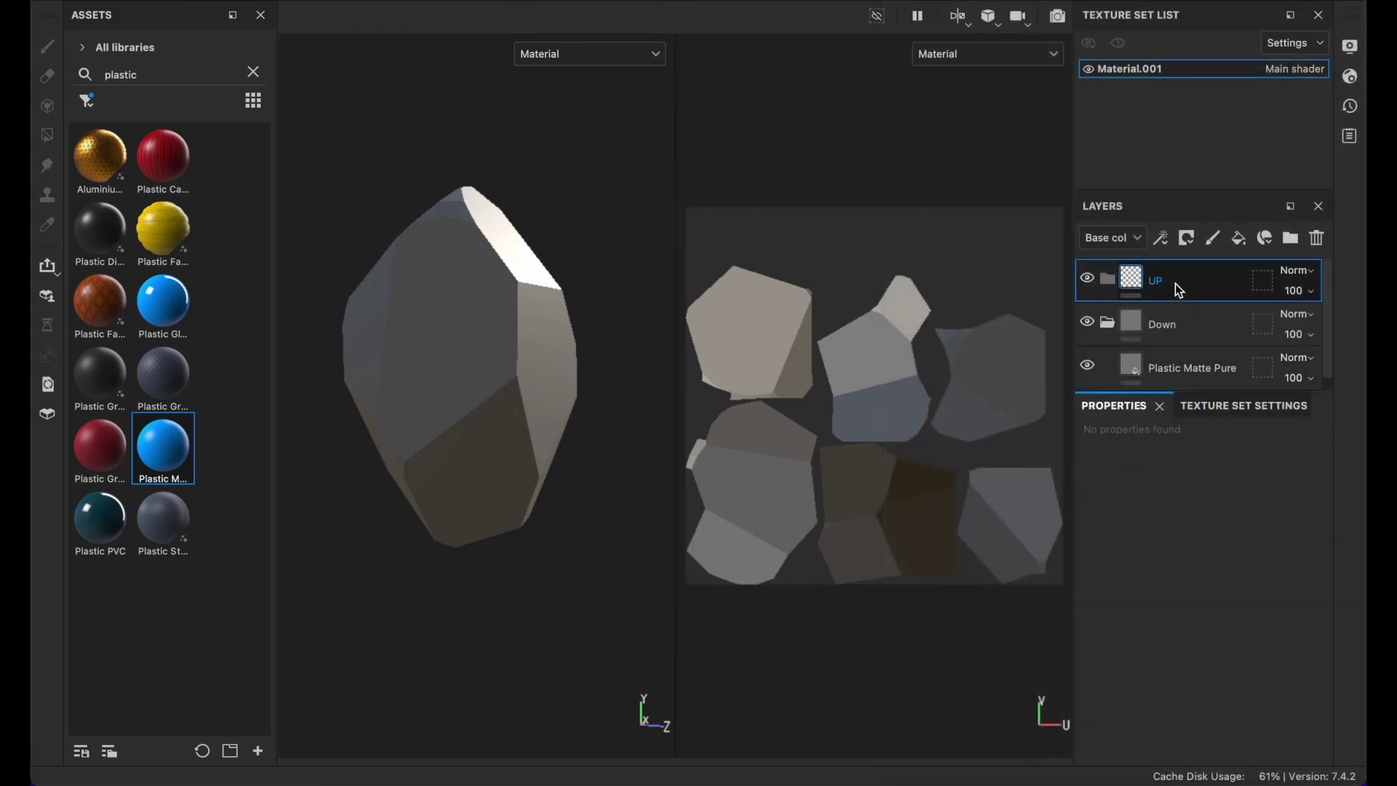
pyautogui.rightClick(1175, 284)
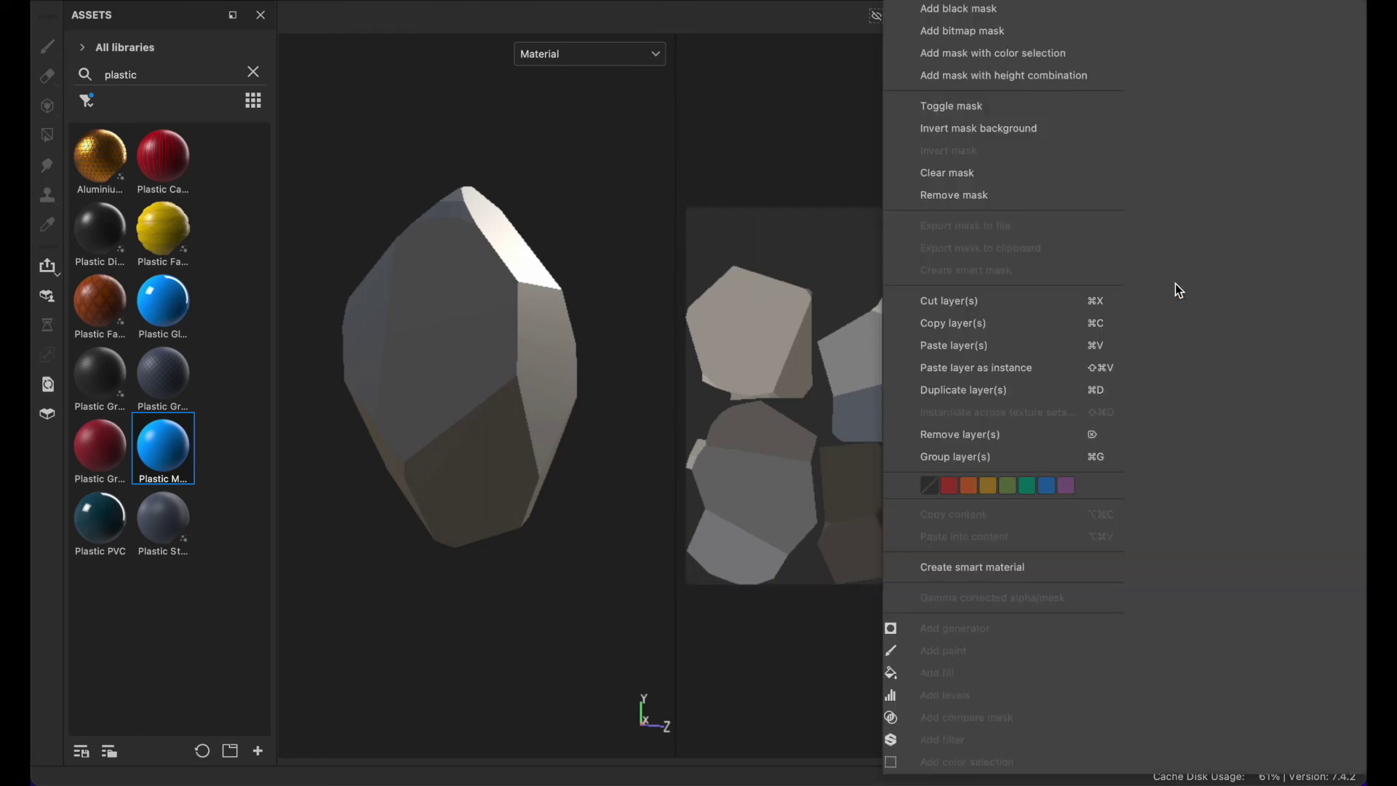
pyautogui.click(1020, 345)
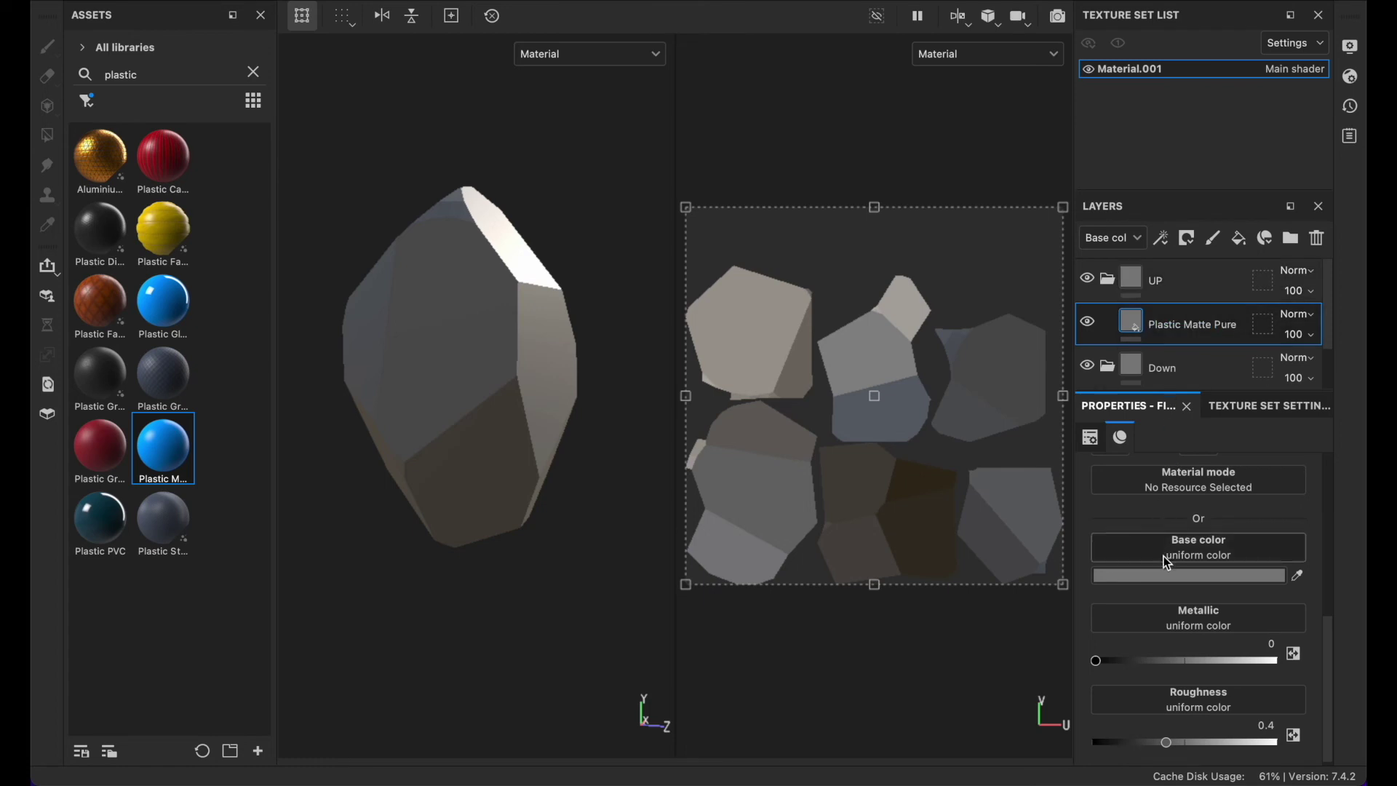
# Lighten the pasted fill's base colour to light gray D5D5D5.
pyautogui.click(1158, 574)
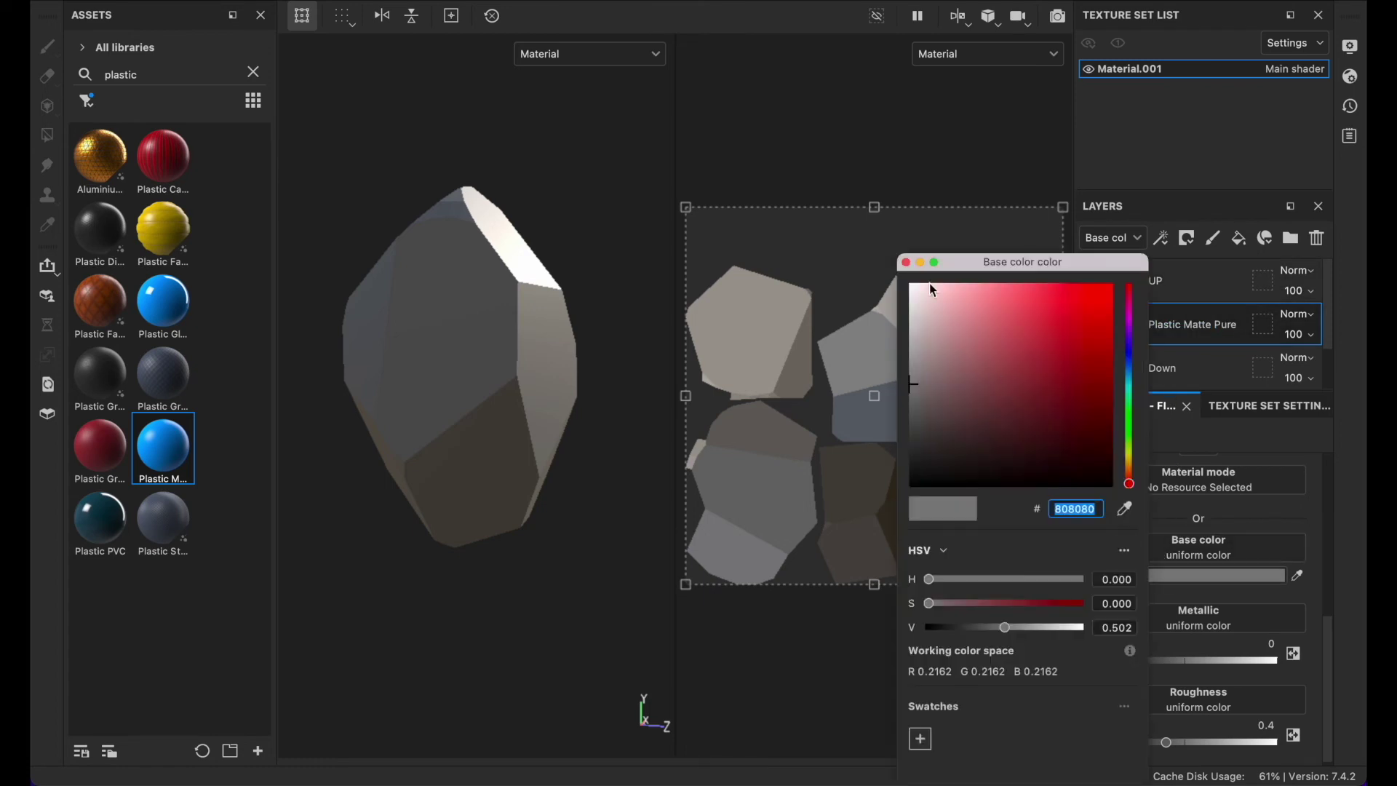
pyautogui.moveTo(919, 323)
pyautogui.mouseDown()
pyautogui.moveTo(908, 342)
pyautogui.moveTo(907, 320)
pyautogui.mouseUp()
pyautogui.click(906, 262)
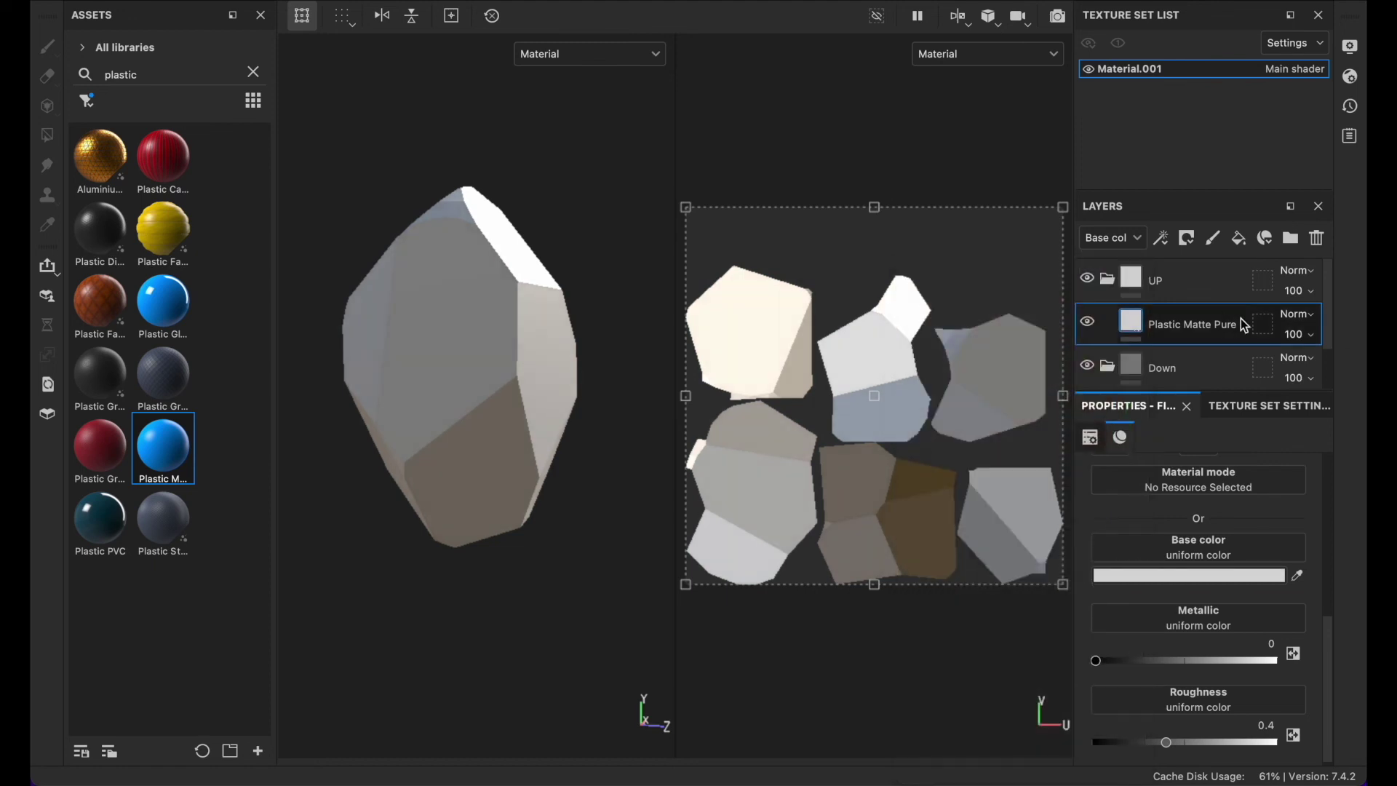
# Add a white mask to the UP folder with a Curvature generator.
pyautogui.rightClick(1191, 291)
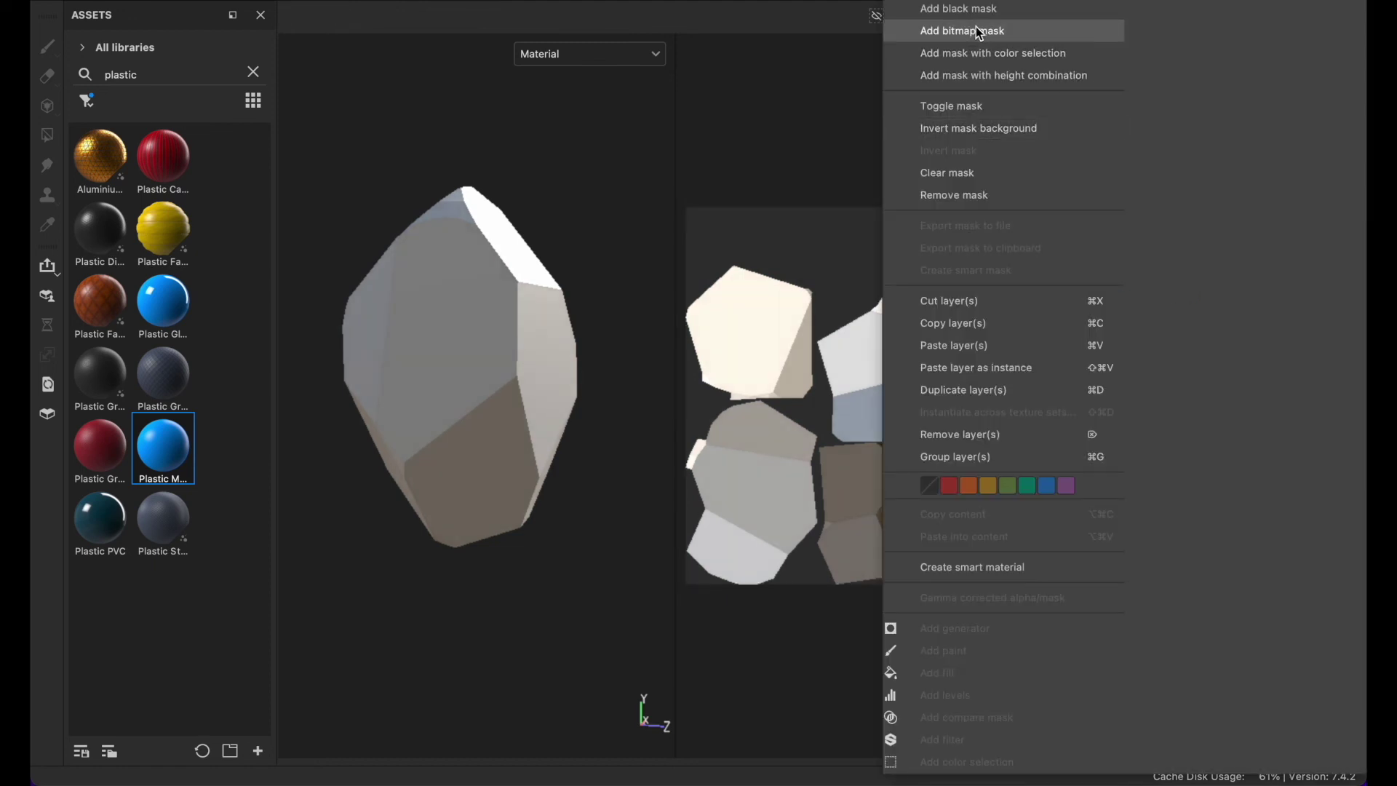
pyautogui.click(991, 2)
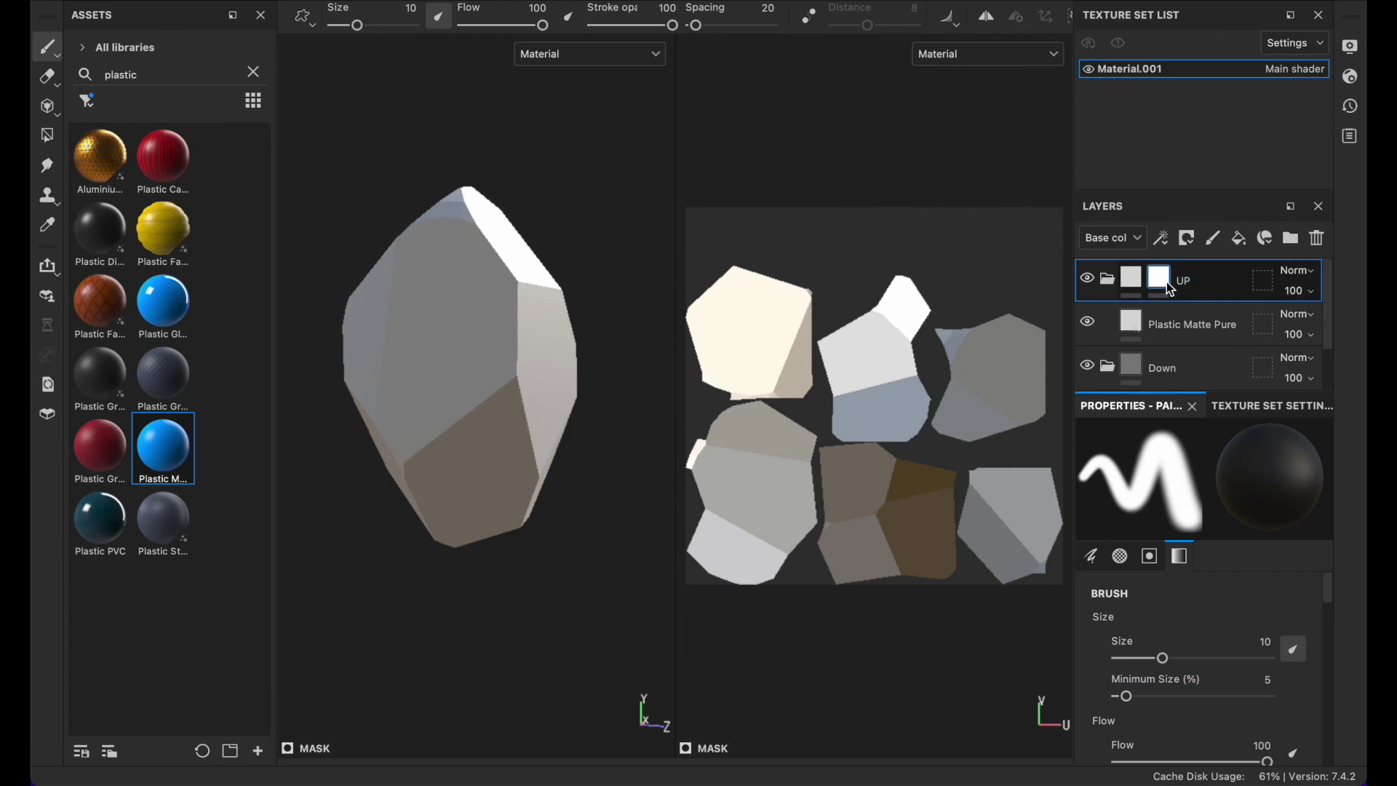
pyautogui.rightClick(1169, 289)
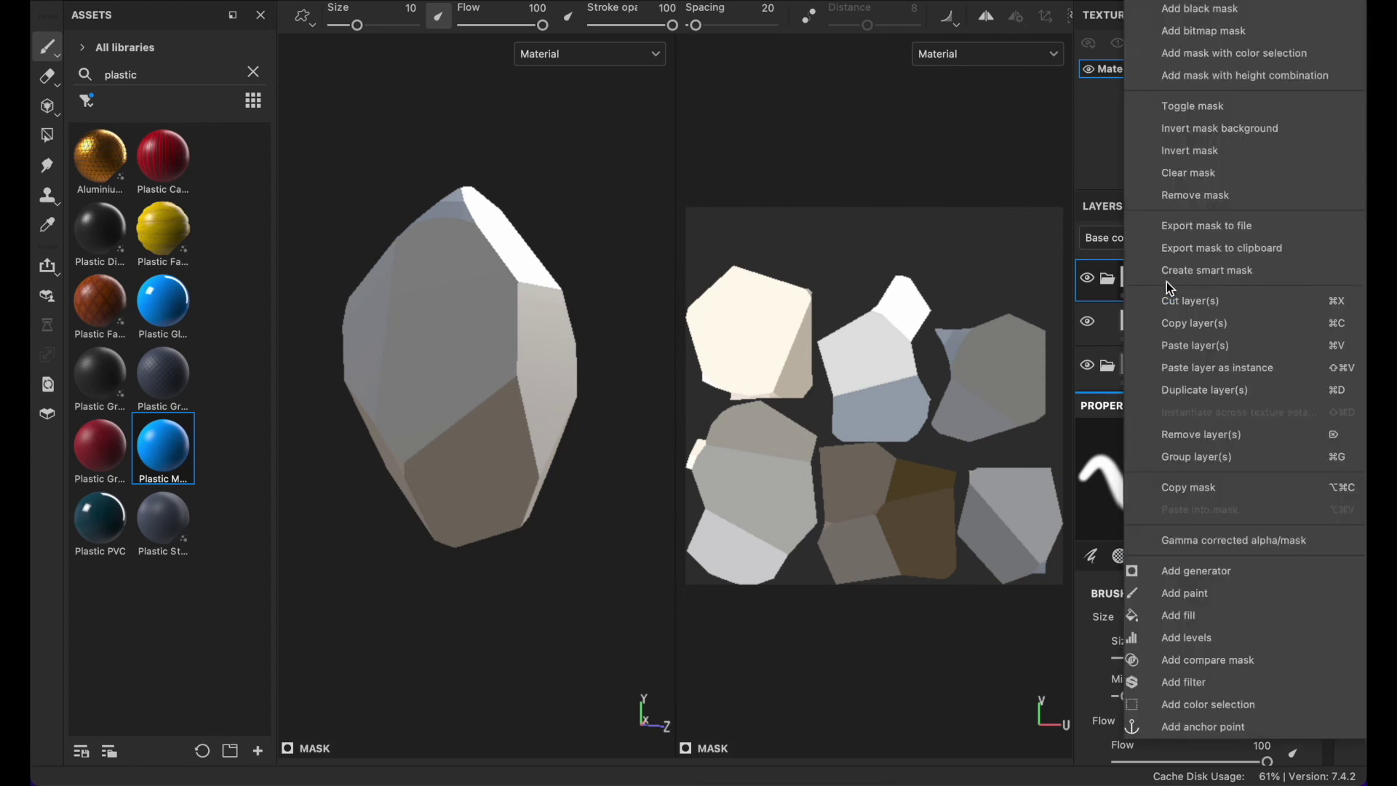
pyautogui.click(1122, 290)
pyautogui.rightClick(1168, 287)
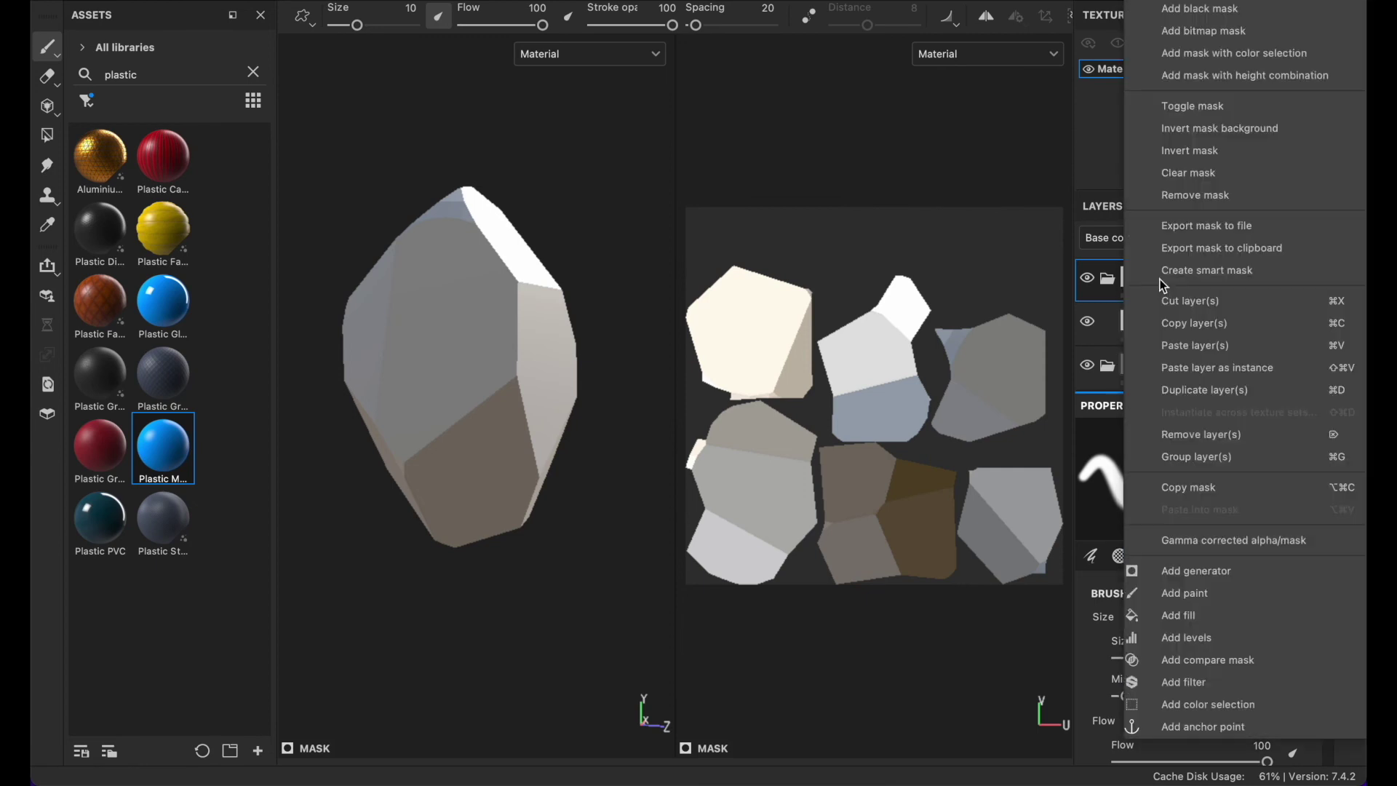
pyautogui.click(1221, 571)
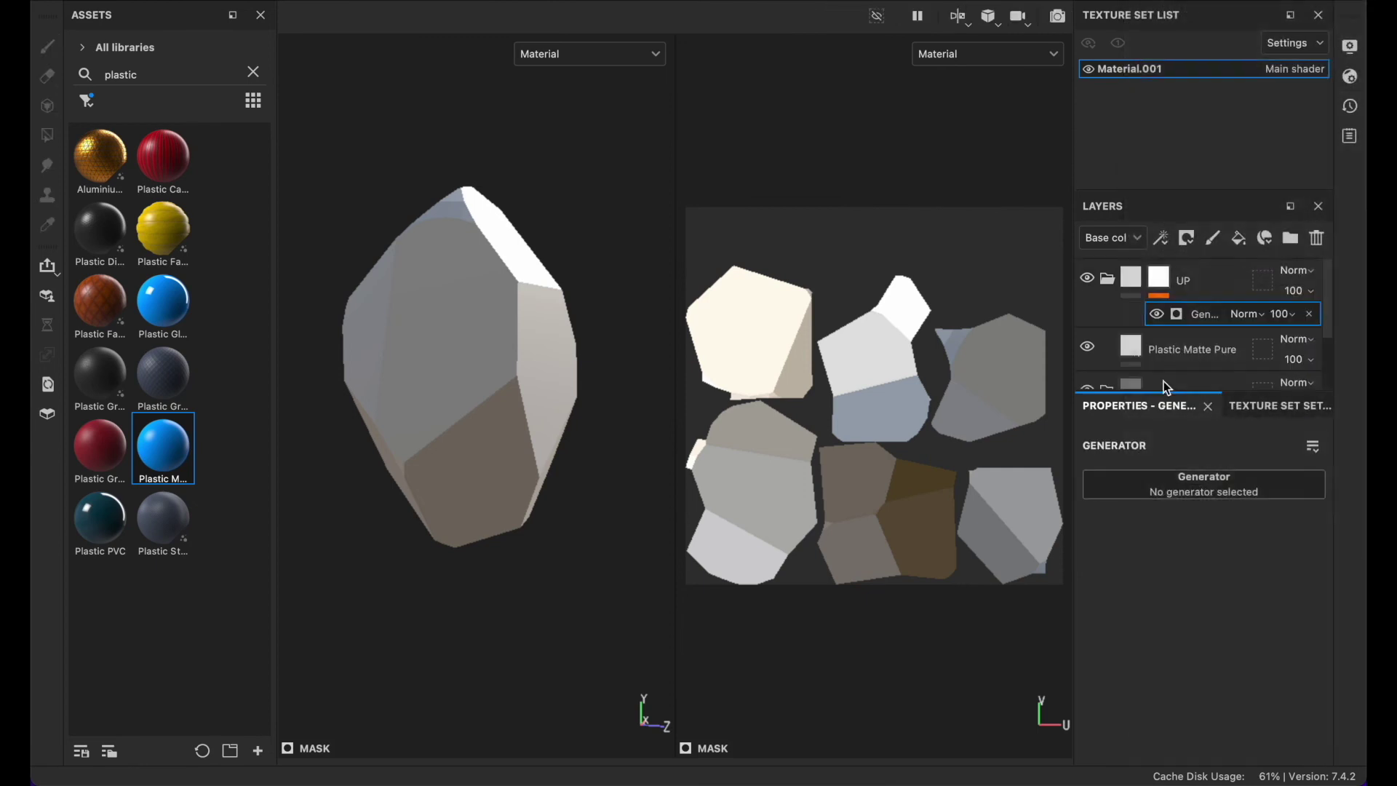
pyautogui.click(1213, 487)
pyautogui.click(1323, 540)
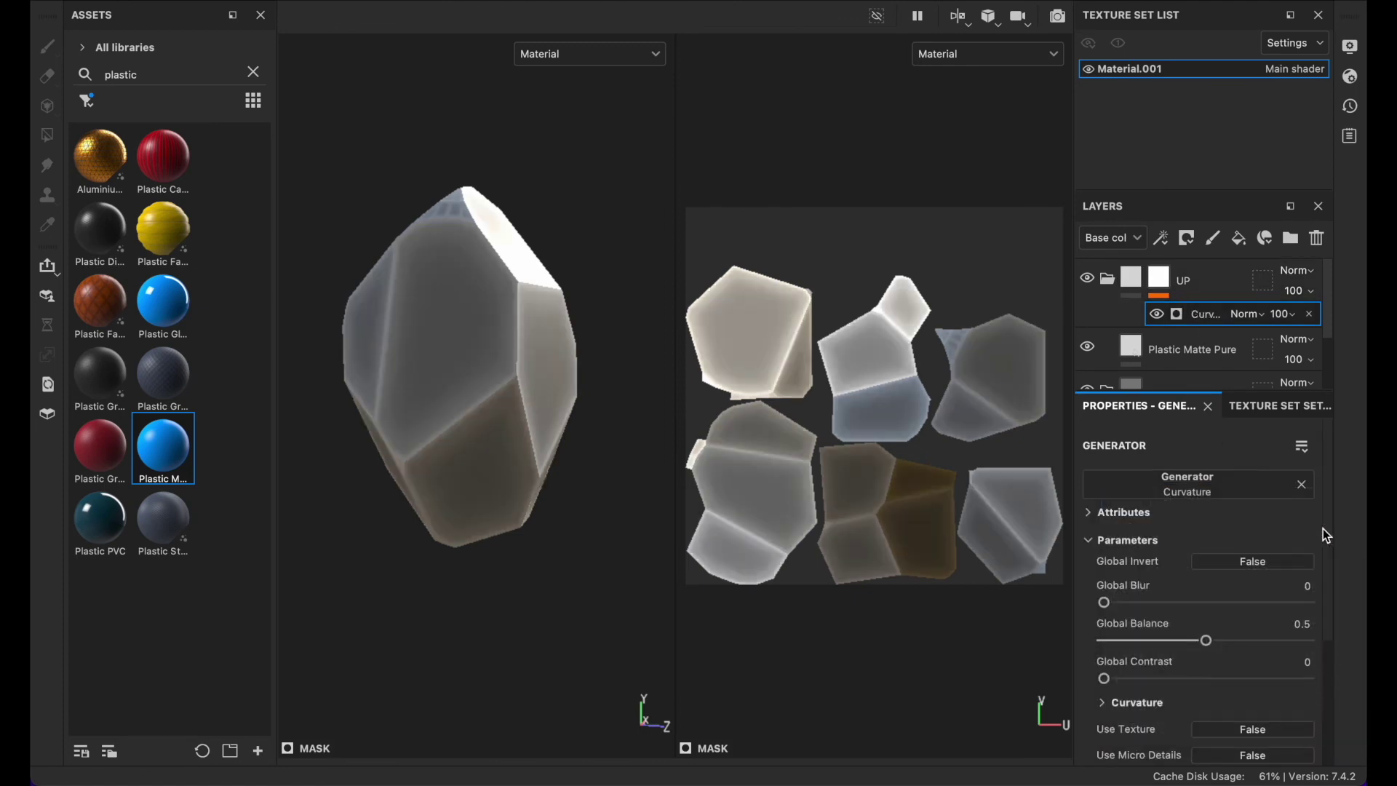
# Tune the Curvature generator's Global Balance to 0.36 while checking the rock's edges.
pyautogui.scroll(-2, 553, 176)
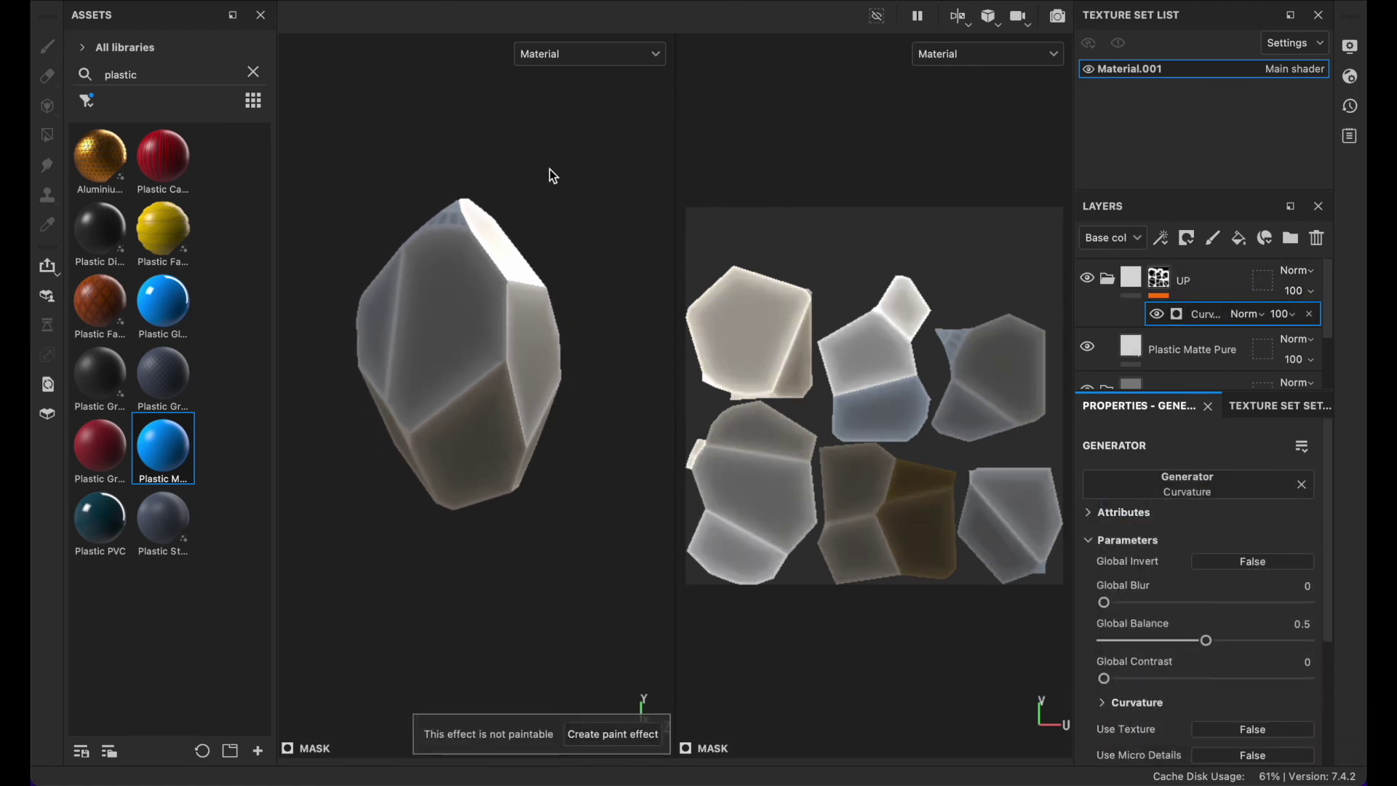
pyautogui.moveTo(593, 200)
pyautogui.keyDown('alt'); pyautogui.mouseDown()
pyautogui.moveTo(465, 199)
pyautogui.moveTo(480, 118)
pyautogui.moveTo(671, 196)
pyautogui.moveTo(615, 265)
pyautogui.moveTo(546, 187)
pyautogui.moveTo(561, 168)
pyautogui.mouseUp(); pyautogui.keyUp('alt')
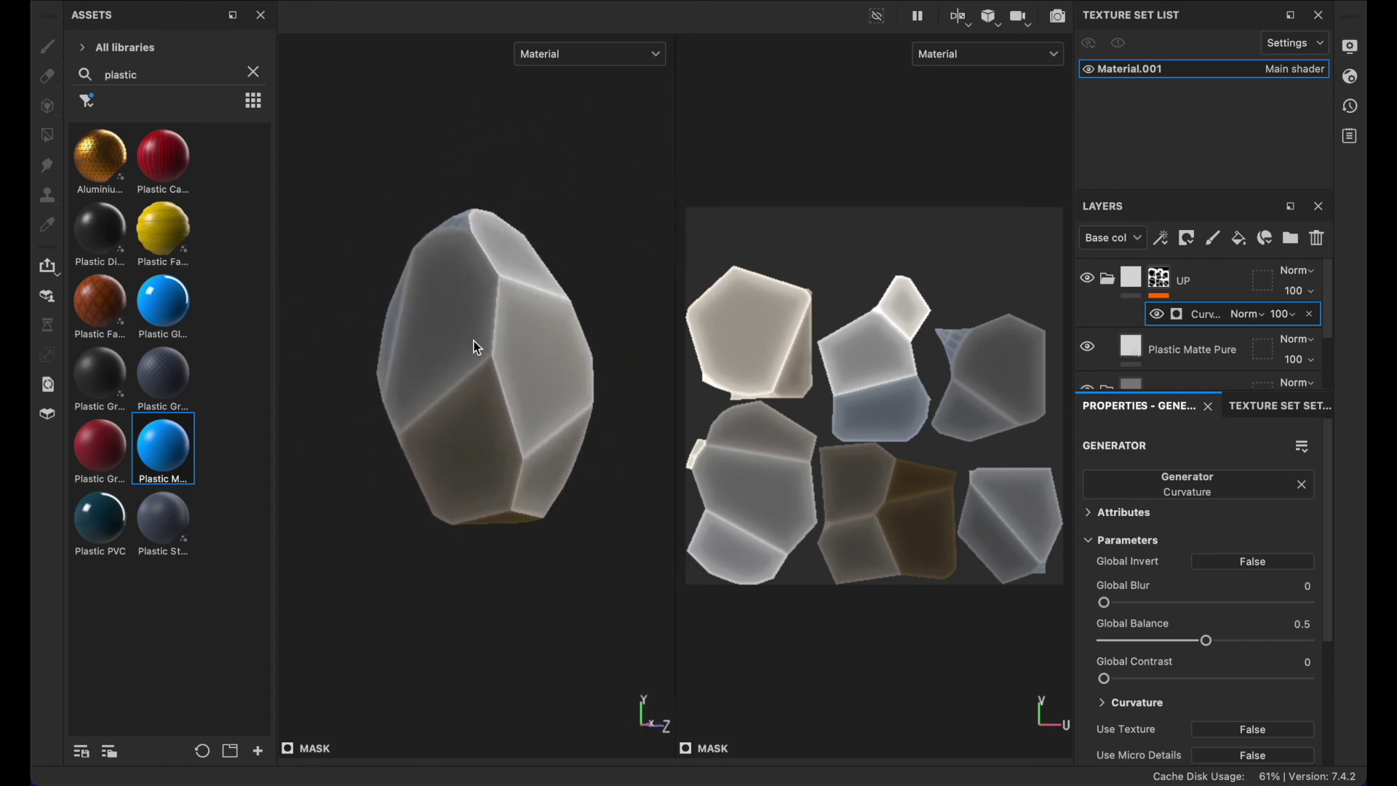
pyautogui.keyDown('alt'); pyautogui.moveTo(465, 312); pyautogui.dragTo(546, 175); pyautogui.keyUp('alt')
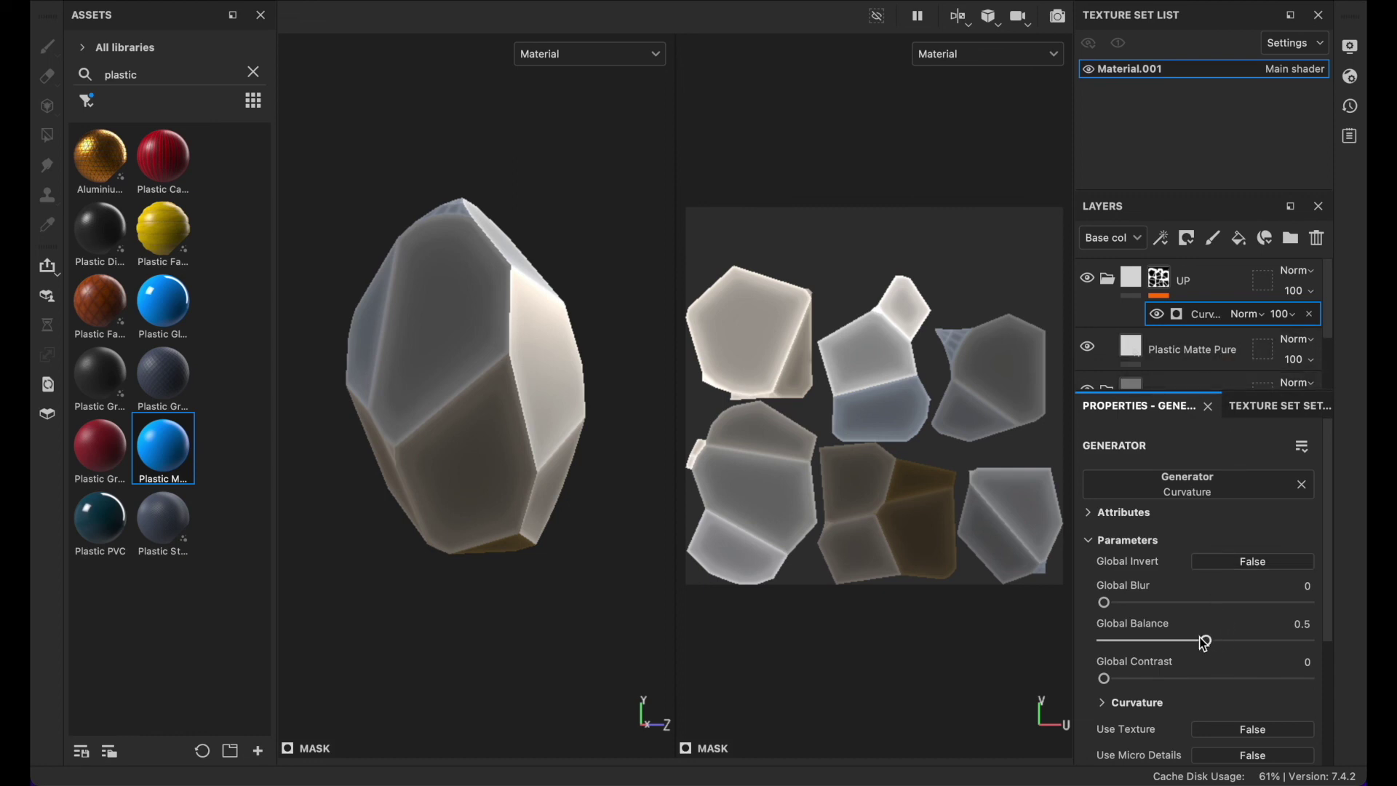
pyautogui.moveTo(1167, 639); pyautogui.dragTo(1127, 636)
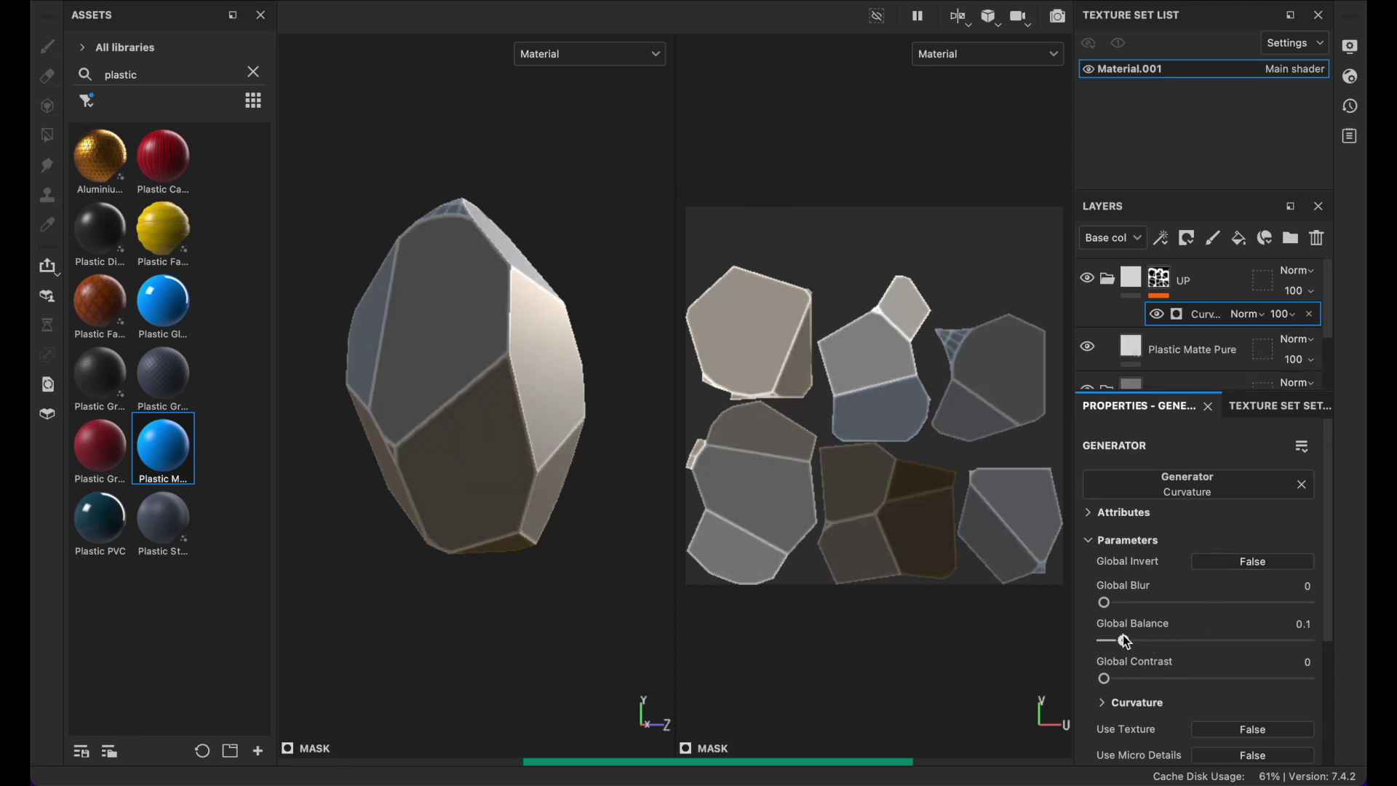
pyautogui.moveTo(1125, 635); pyautogui.dragTo(1328, 633)
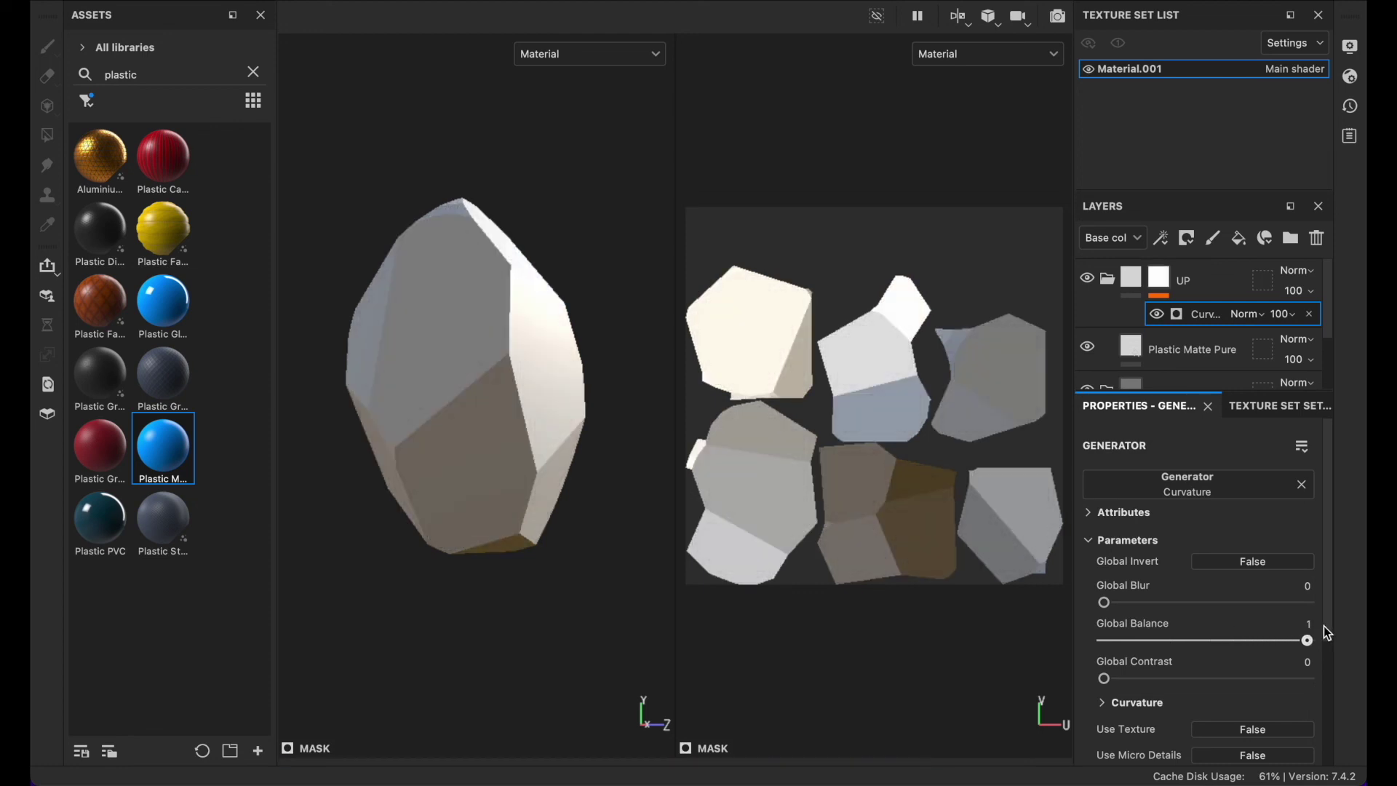
pyautogui.moveTo(1264, 638); pyautogui.dragTo(1216, 643)
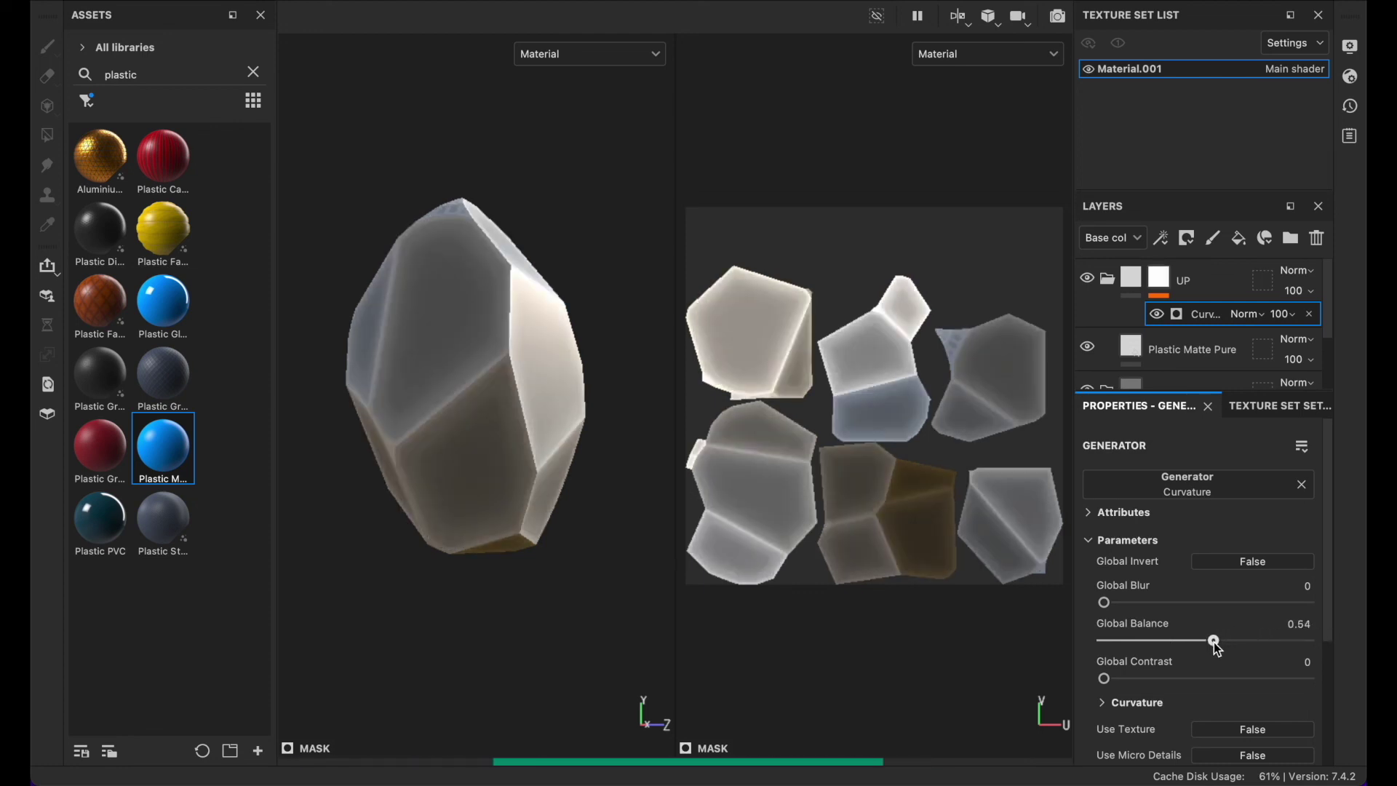
pyautogui.moveTo(1175, 646); pyautogui.dragTo(1179, 647)
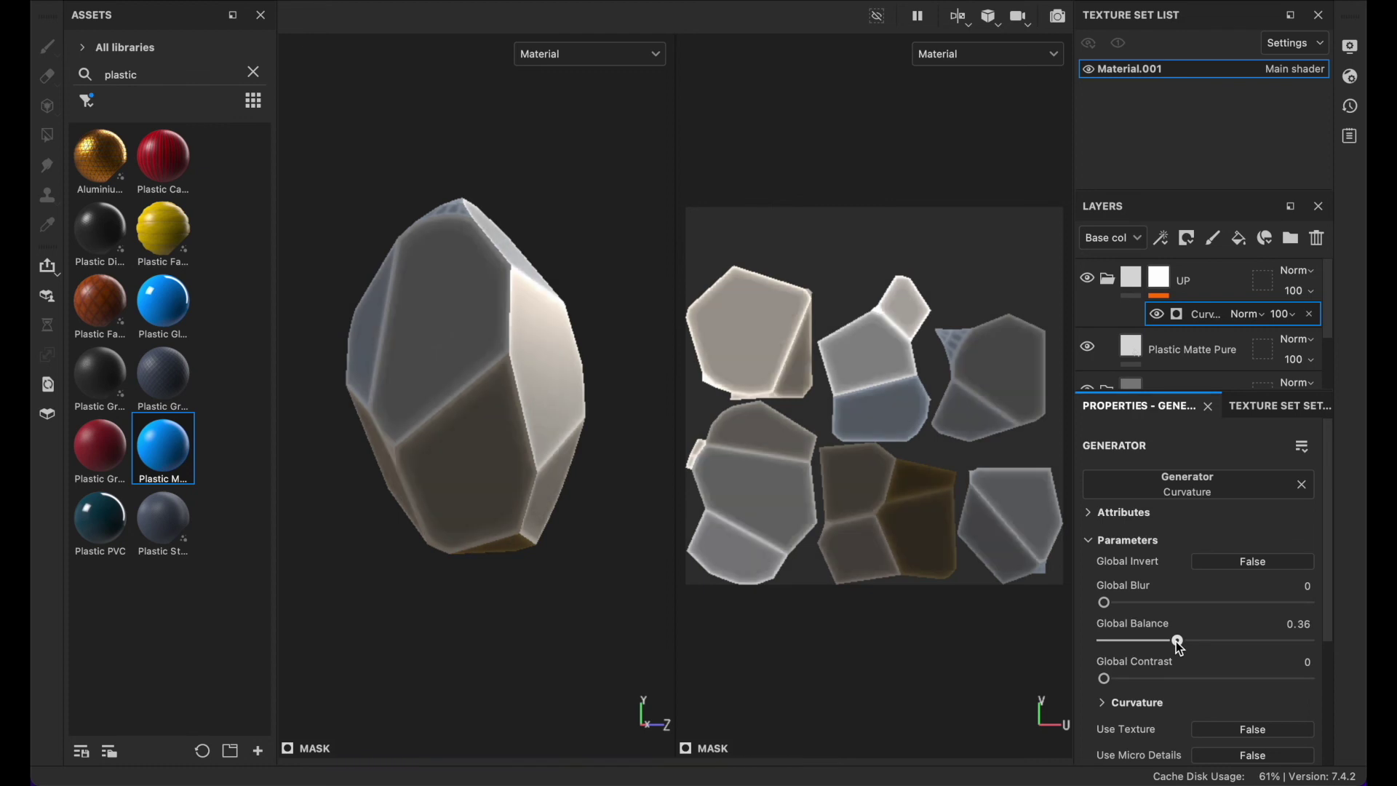
pyautogui.keyDown('alt'); pyautogui.moveTo(542, 403); pyautogui.dragTo(464, 335); pyautogui.keyUp('alt')
# Switch the viewport to the Iray path-traced render with F10.
pyautogui.press('F10')
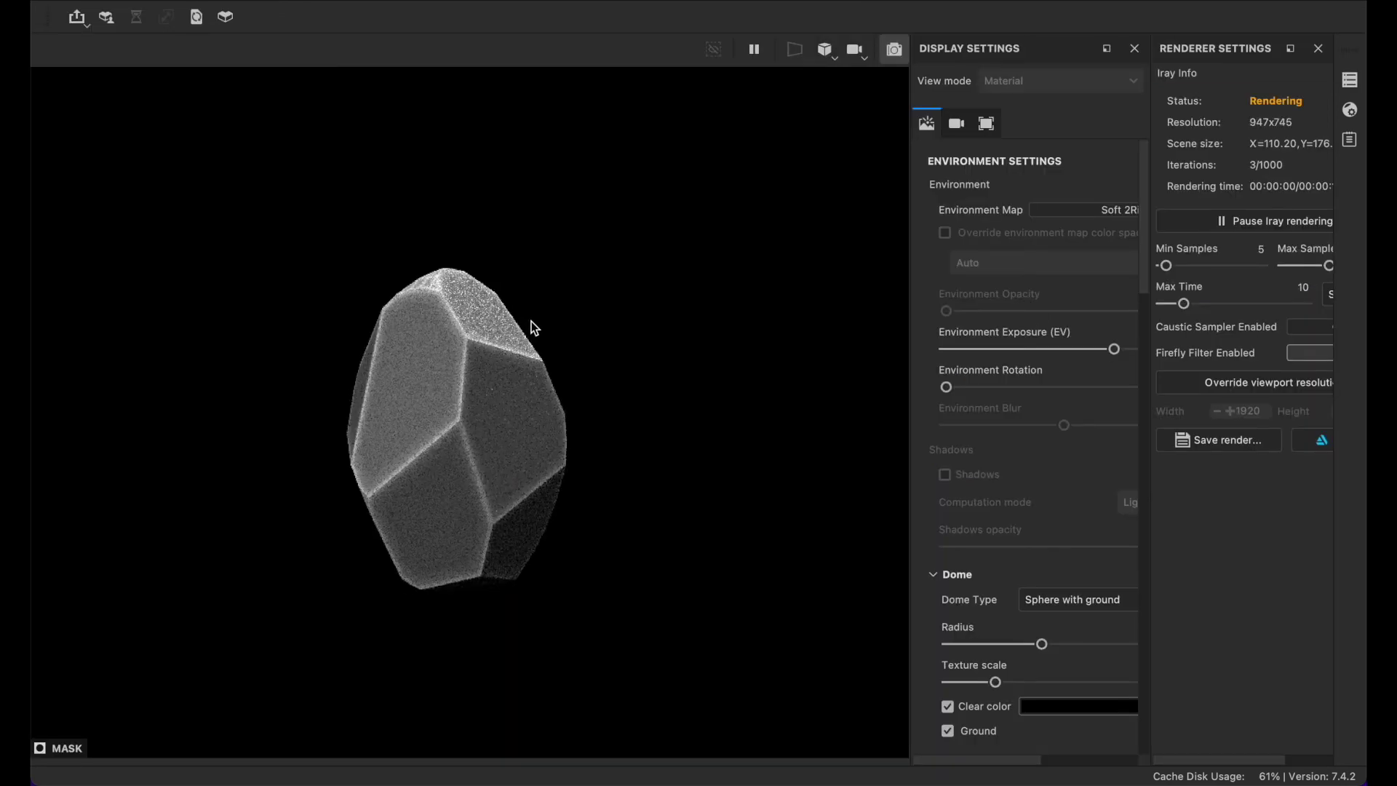